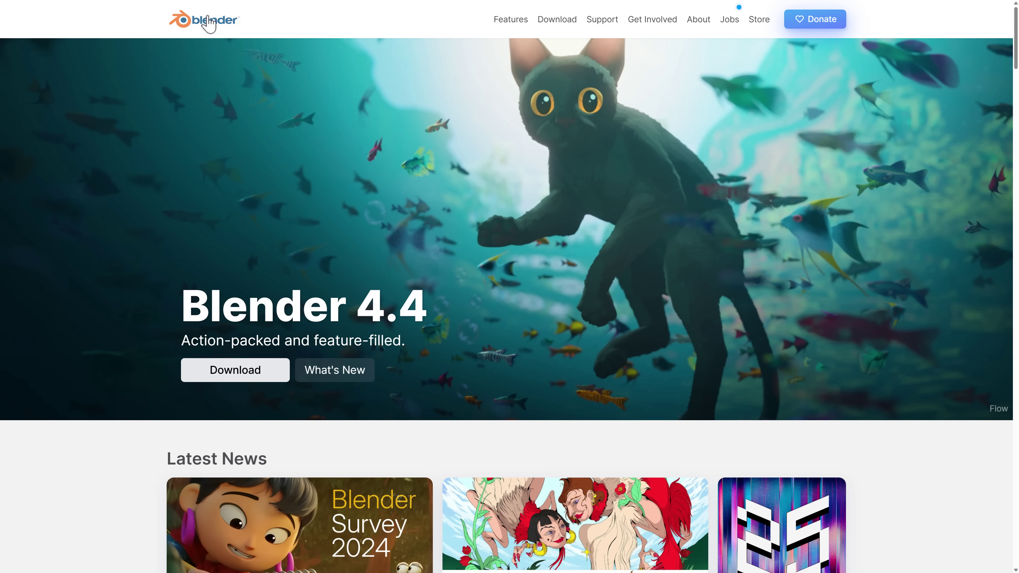
Step: Open Blender's experimental daily builds page by way of the site's download page
{"action": "left_click", "coordinate": [564, 23]}
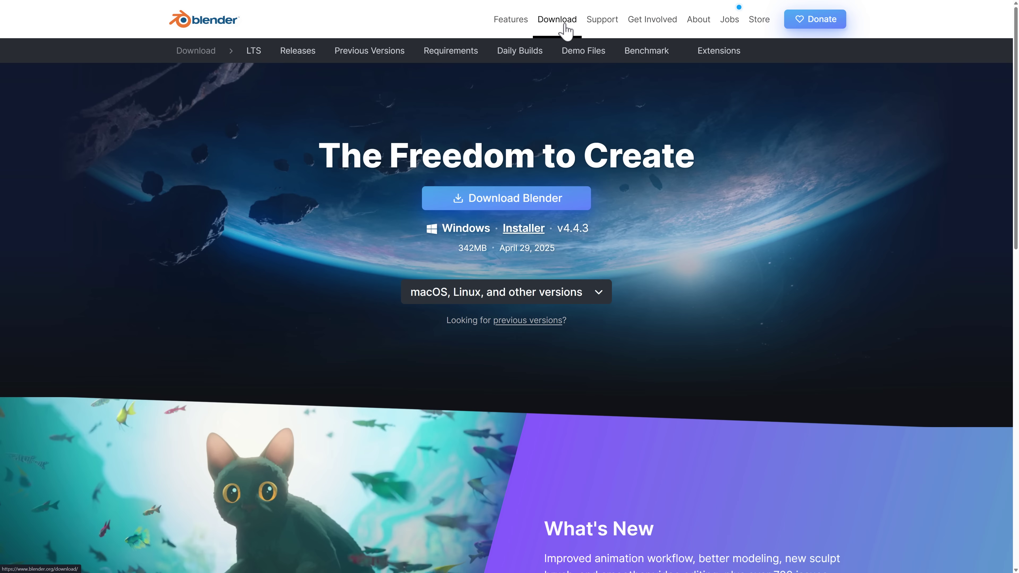
{"action": "scroll", "coordinate": [717, 267], "scroll_direction": "down", "scroll_amount": 15}
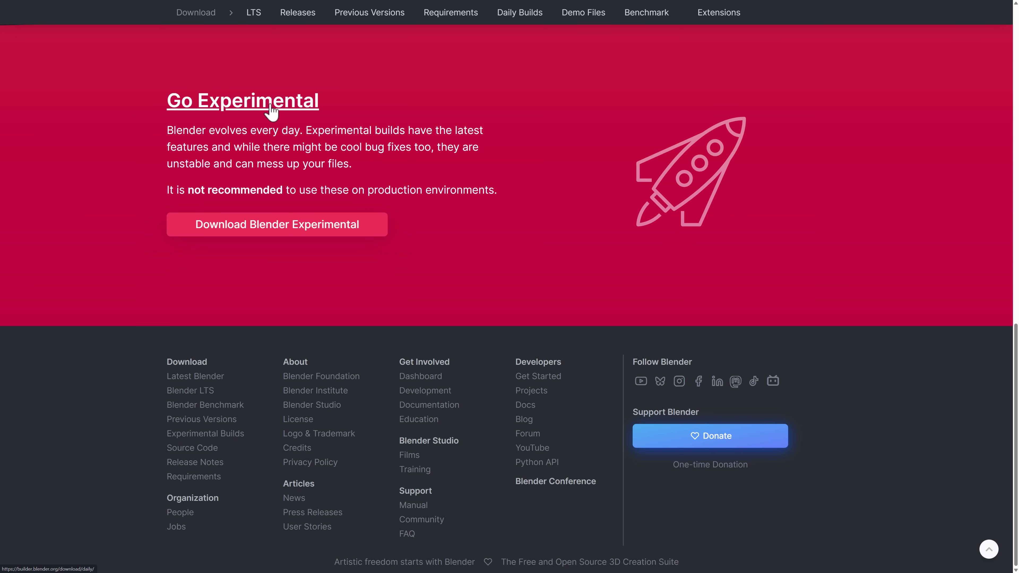
{"action": "left_click", "coordinate": [257, 230]}
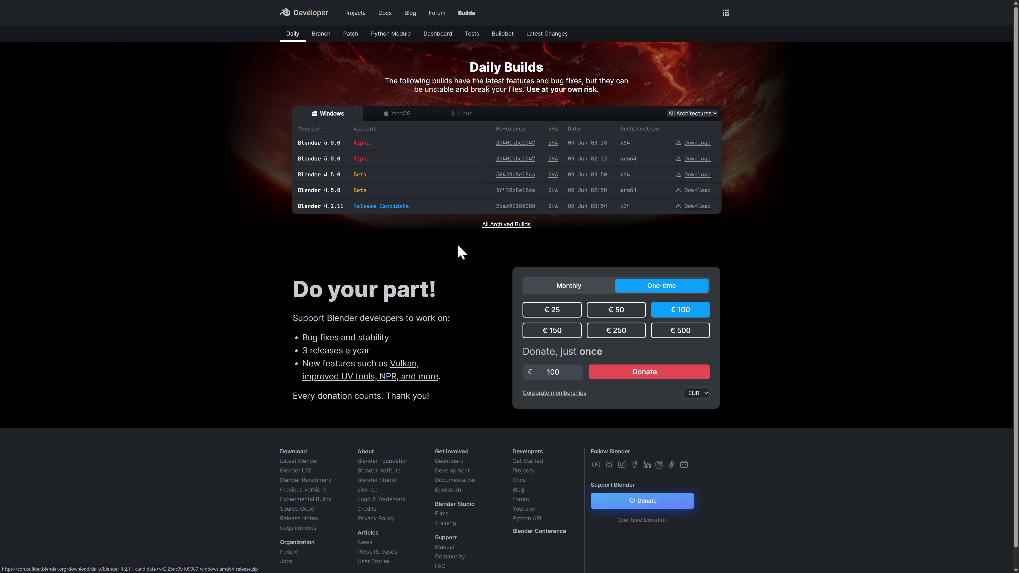
Step: Check the available architectures for the daily builds and list the macOS builds
{"action": "left_click", "coordinate": [715, 114]}
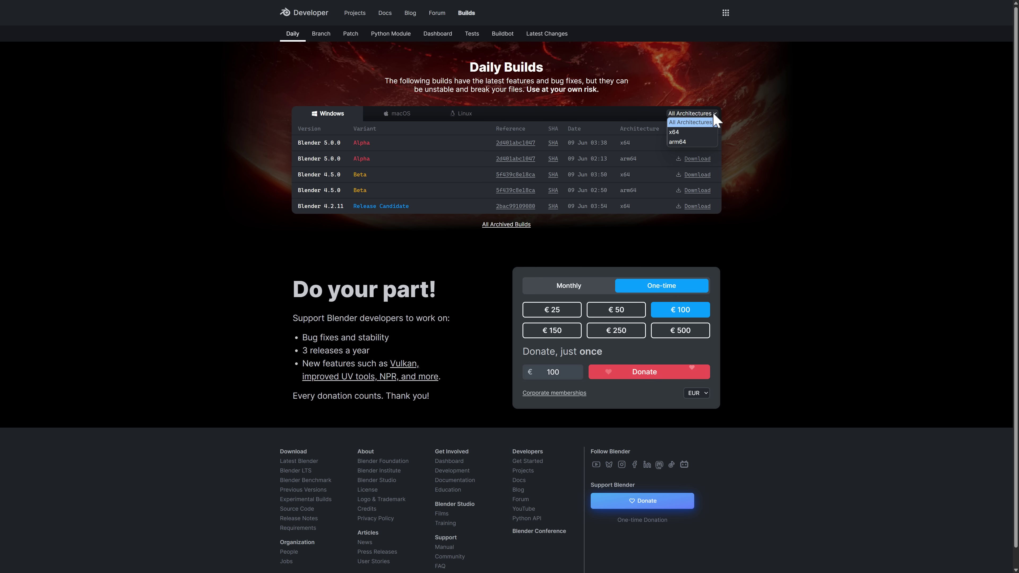
{"action": "left_click", "coordinate": [784, 168]}
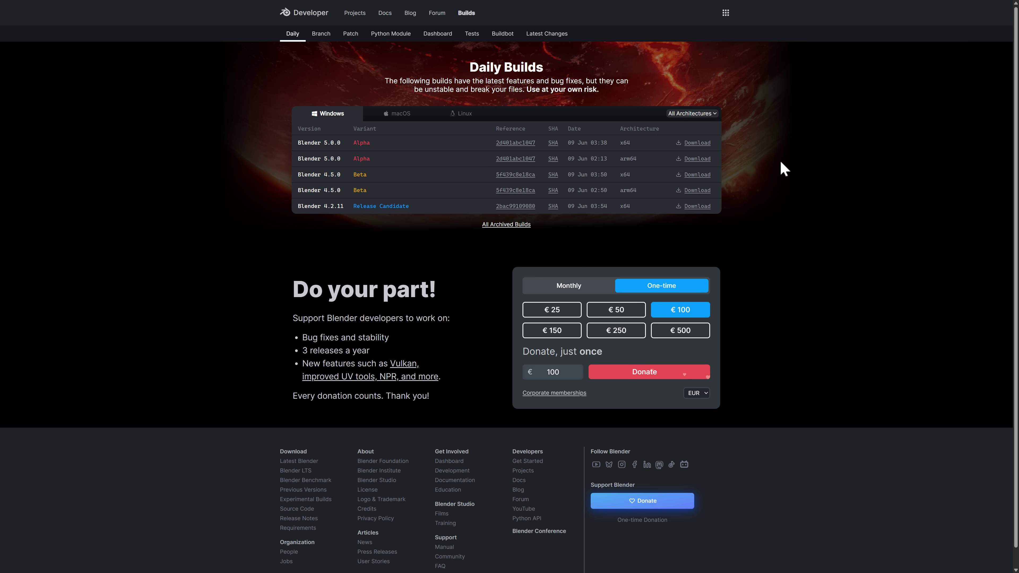
{"action": "left_click", "coordinate": [402, 115]}
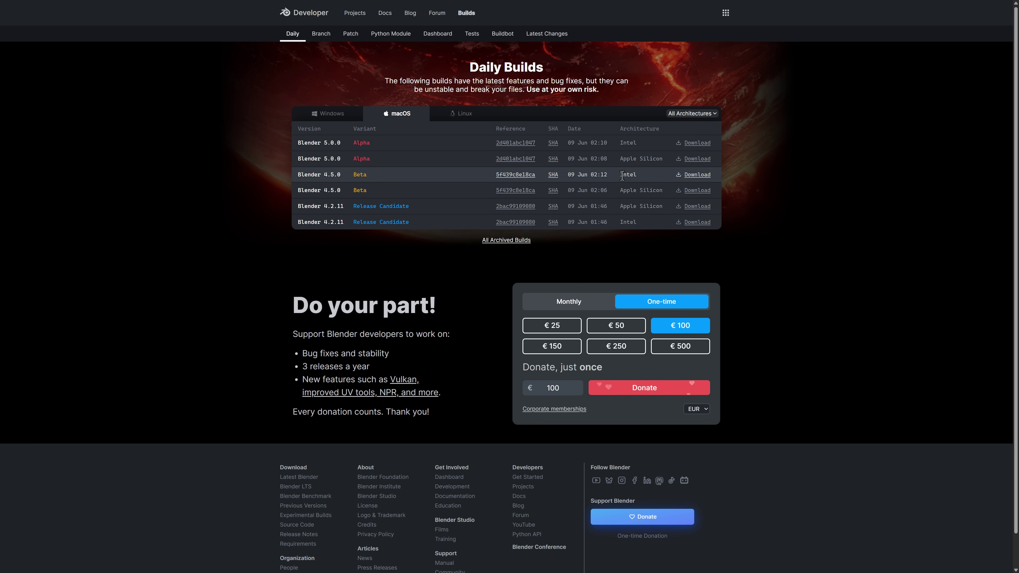
Step: Open the Blender 4.5 LTS release notes from the latest changes and read the Compatibility section, including the Collada import/export note
{"action": "left_click", "coordinate": [534, 36]}
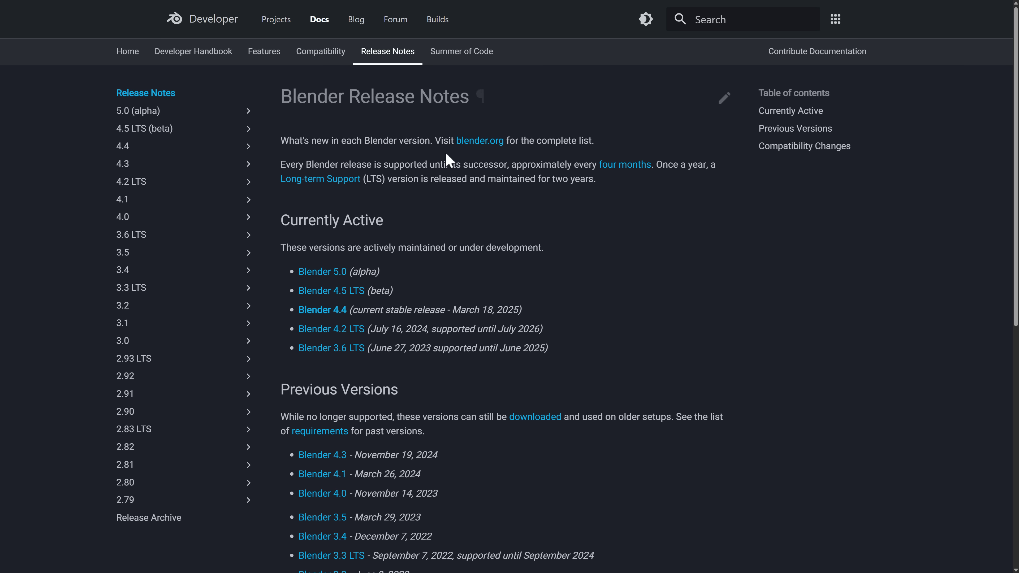
{"action": "left_click", "coordinate": [312, 295]}
{"action": "scroll", "coordinate": [566, 307], "scroll_direction": "down", "scroll_amount": 5}
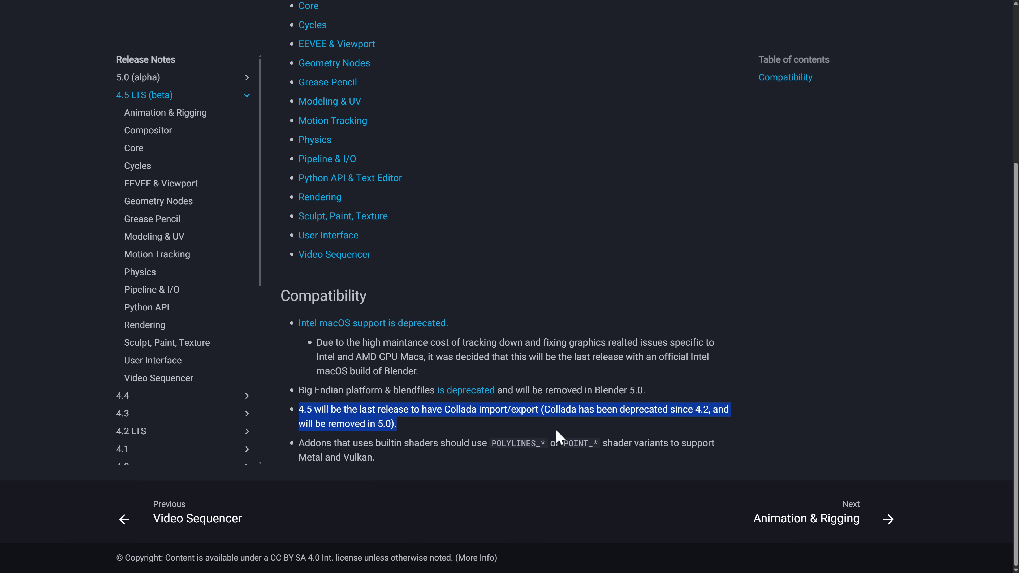
{"action": "left_click", "coordinate": [556, 428]}
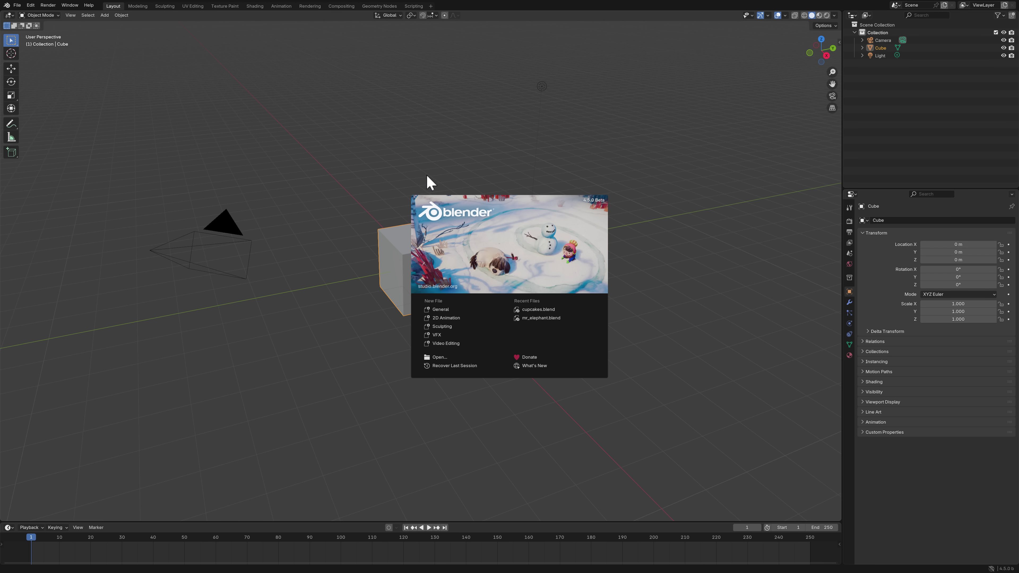
Step: Switch to Blender, dismiss the splash screen and examine the Display Graphics backend setting in the System preferences
{"action": "left_click", "coordinate": [692, 294]}
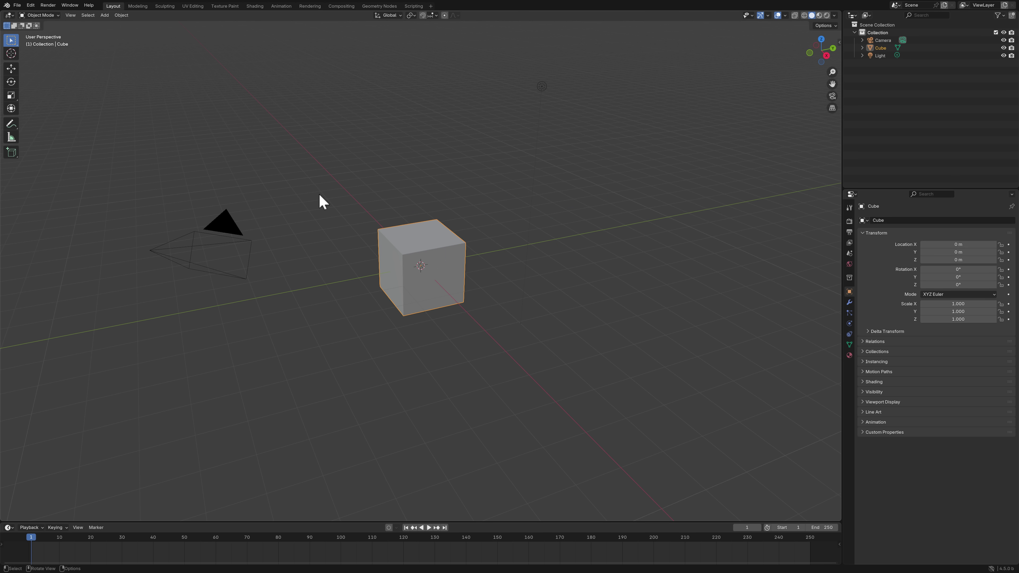
{"action": "left_click", "coordinate": [38, 7]}
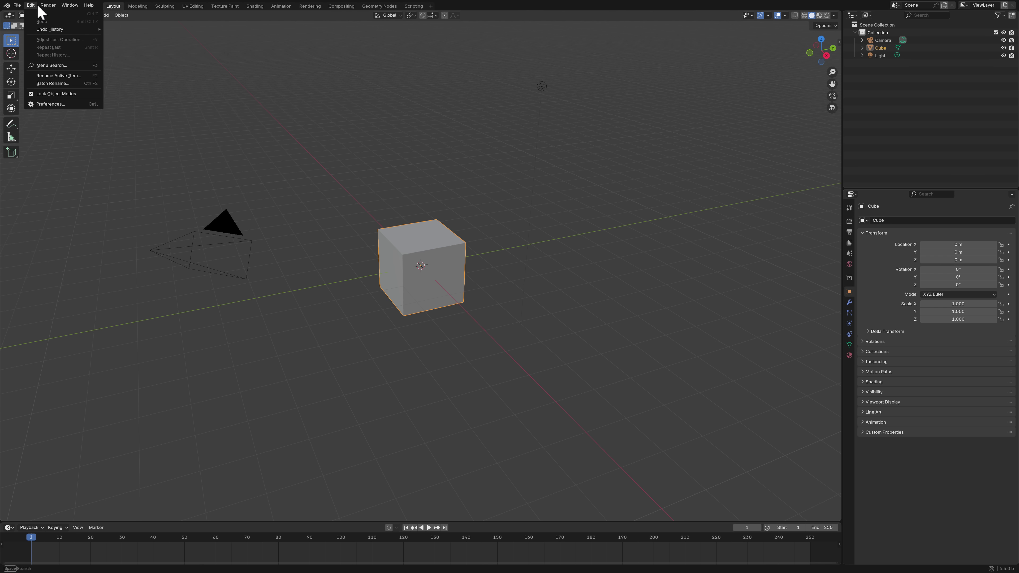
{"action": "left_click", "coordinate": [50, 104]}
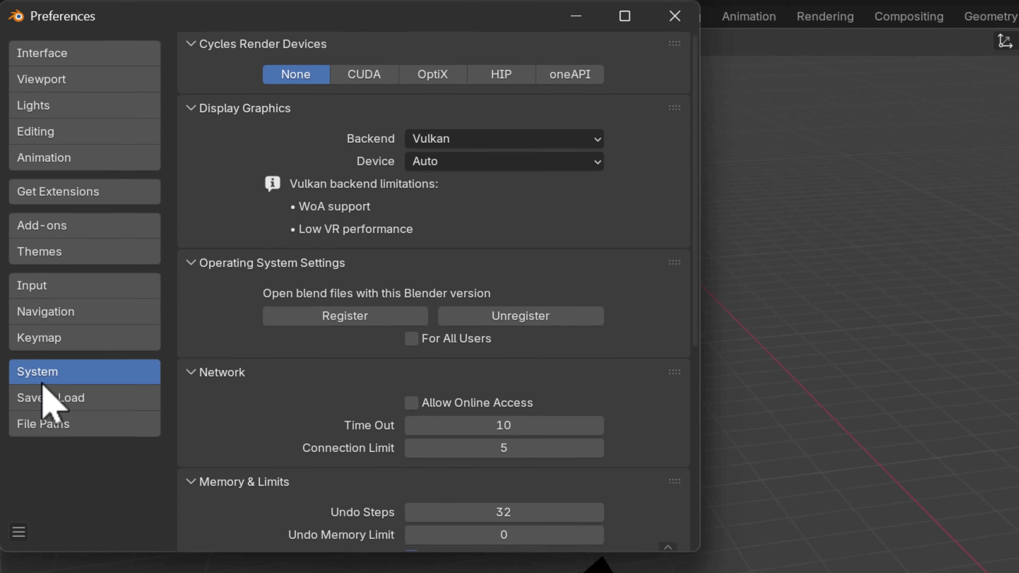
{"action": "left_click", "coordinate": [441, 144]}
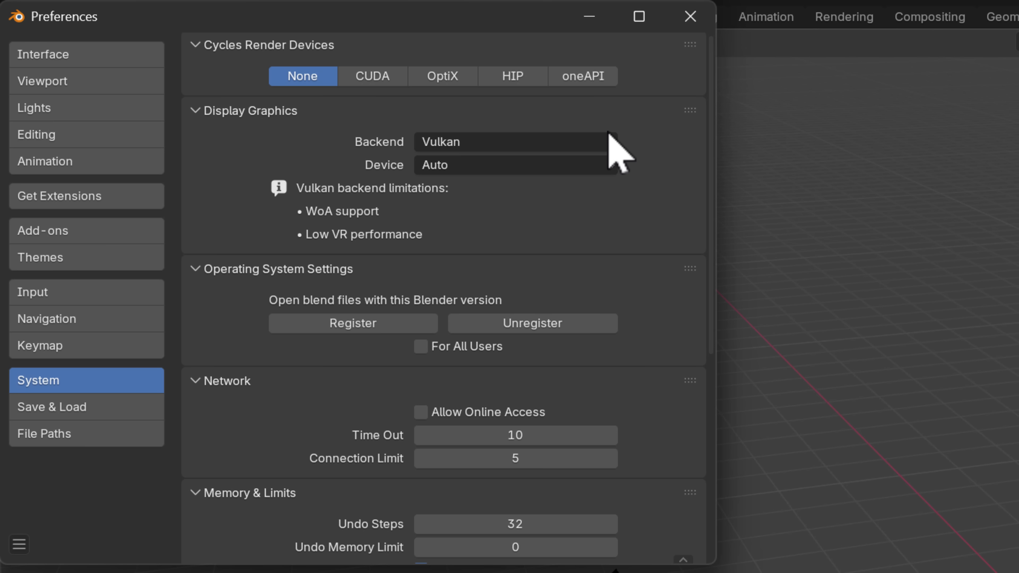
{"action": "left_click", "coordinate": [599, 140]}
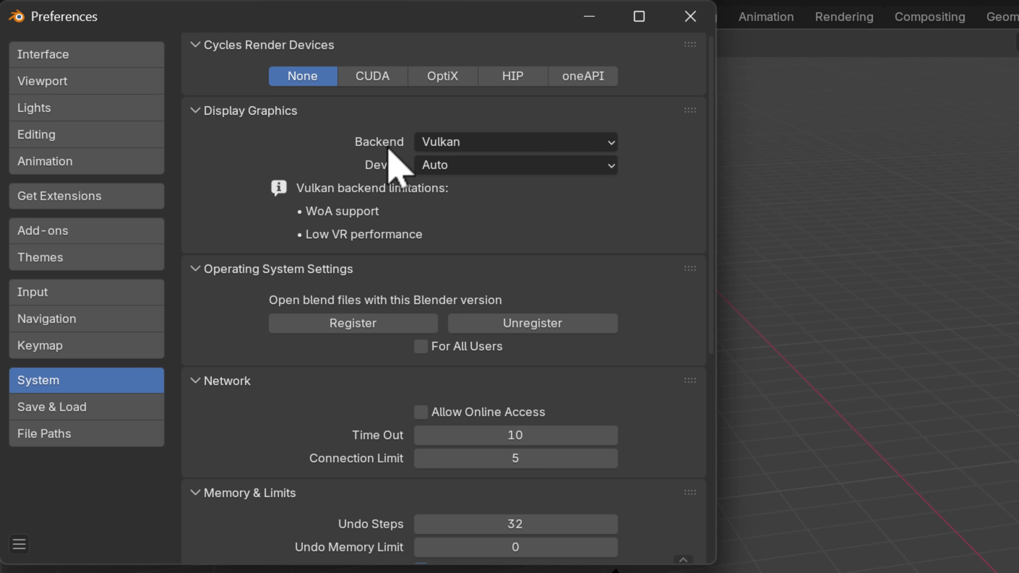
{"action": "left_click", "coordinate": [503, 140]}
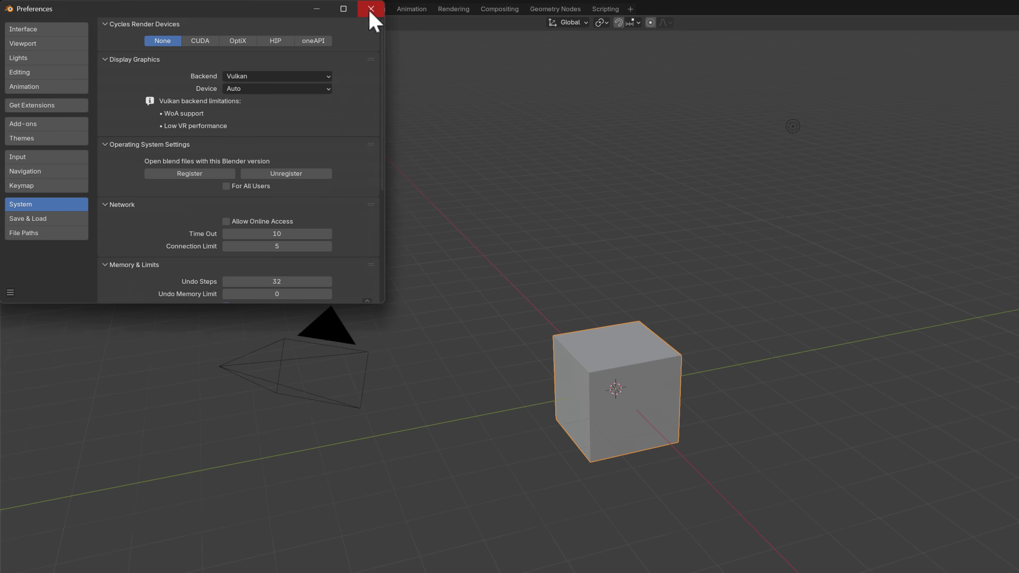
{"action": "left_click", "coordinate": [370, 10]}
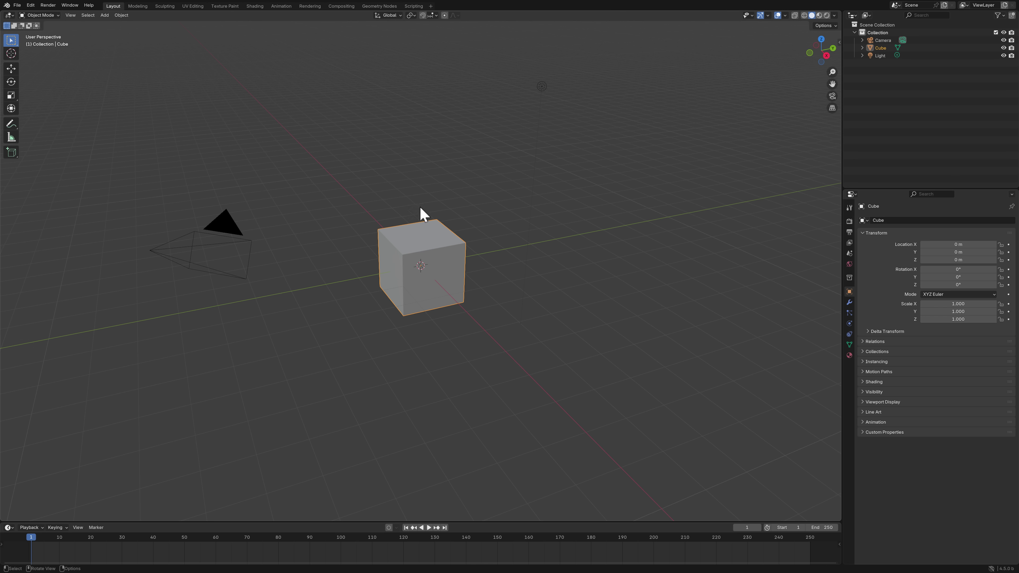
Step: Shift the 3D viewport sideways back and forth to check horizontal navigation around the cube
{"action": "scroll", "coordinate": [449, 283], "scroll_direction": "right", "scroll_amount": 5}
{"action": "scroll", "coordinate": [449, 283], "scroll_direction": "left", "scroll_amount": 5}
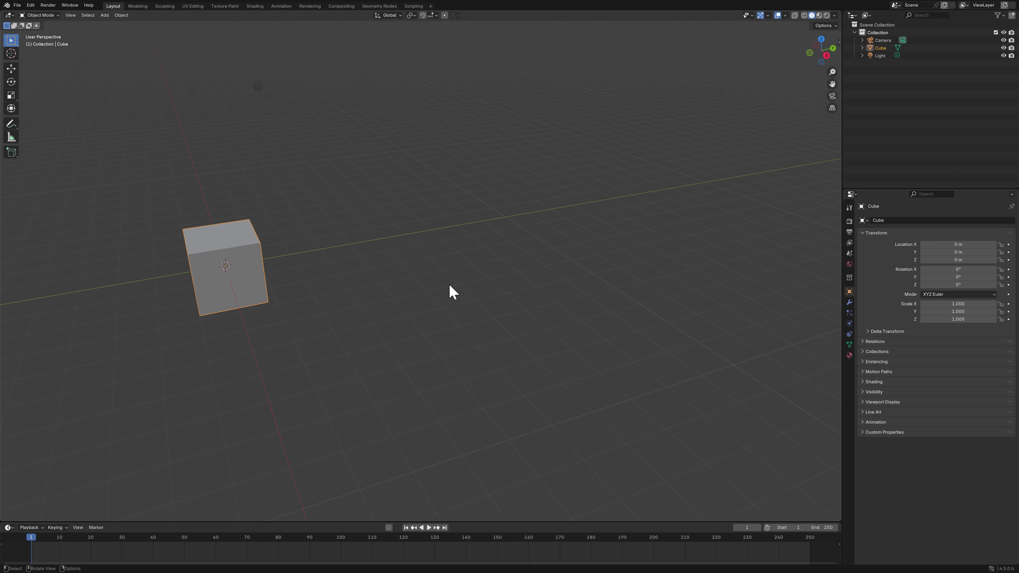
{"action": "scroll", "coordinate": [442, 286], "scroll_direction": "left", "scroll_amount": 8}
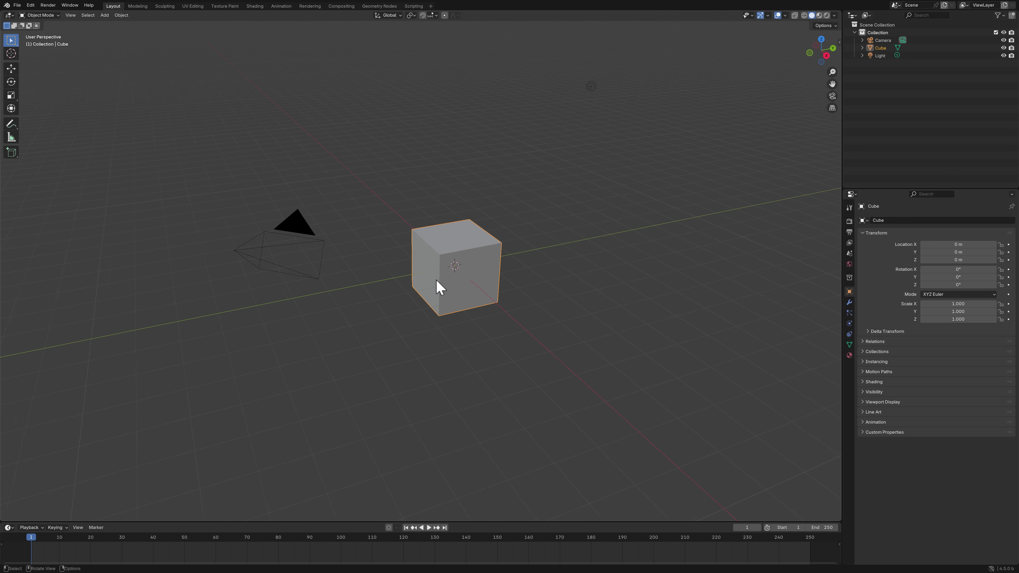
{"action": "scroll", "coordinate": [439, 286], "scroll_direction": "right", "scroll_amount": 3}
{"action": "scroll", "coordinate": [434, 279], "scroll_direction": "right", "scroll_amount": 6}
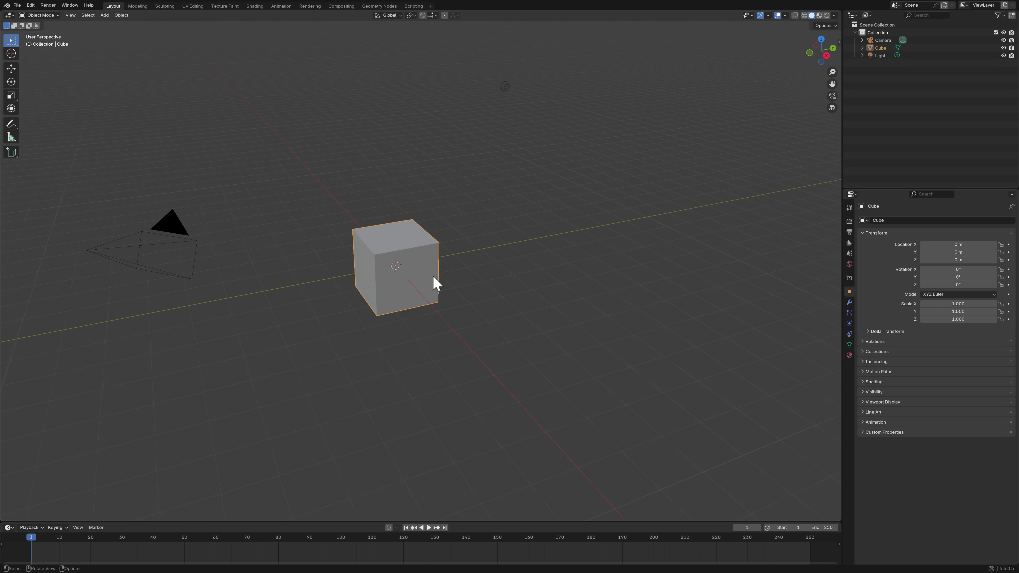
{"action": "scroll", "coordinate": [433, 277], "scroll_direction": "left", "scroll_amount": 6}
{"action": "scroll", "coordinate": [431, 281], "scroll_direction": "right", "scroll_amount": 6}
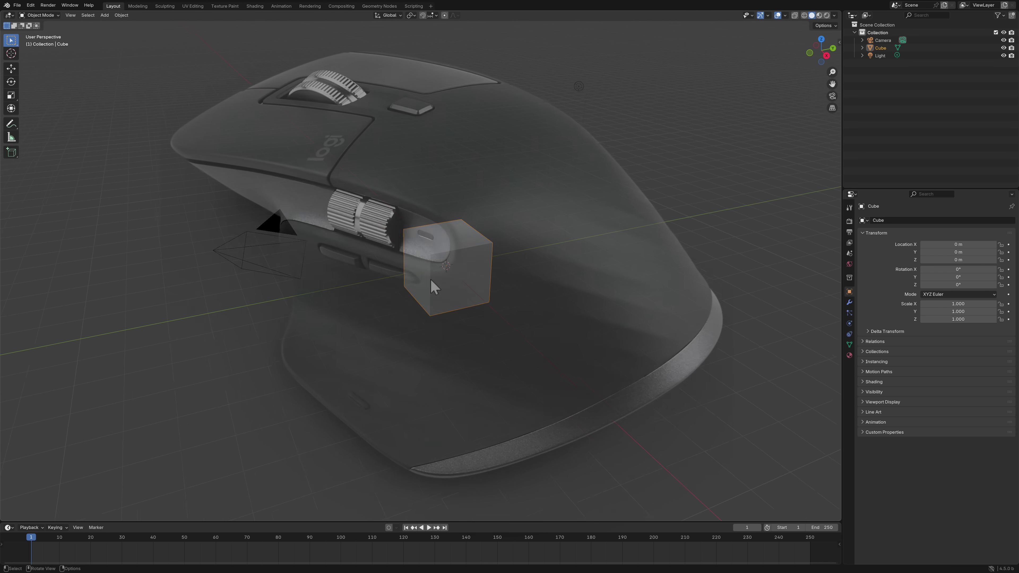
{"action": "scroll", "coordinate": [431, 281], "scroll_direction": "left", "scroll_amount": 3}
{"action": "scroll", "coordinate": [431, 281], "scroll_direction": "right", "scroll_amount": 4}
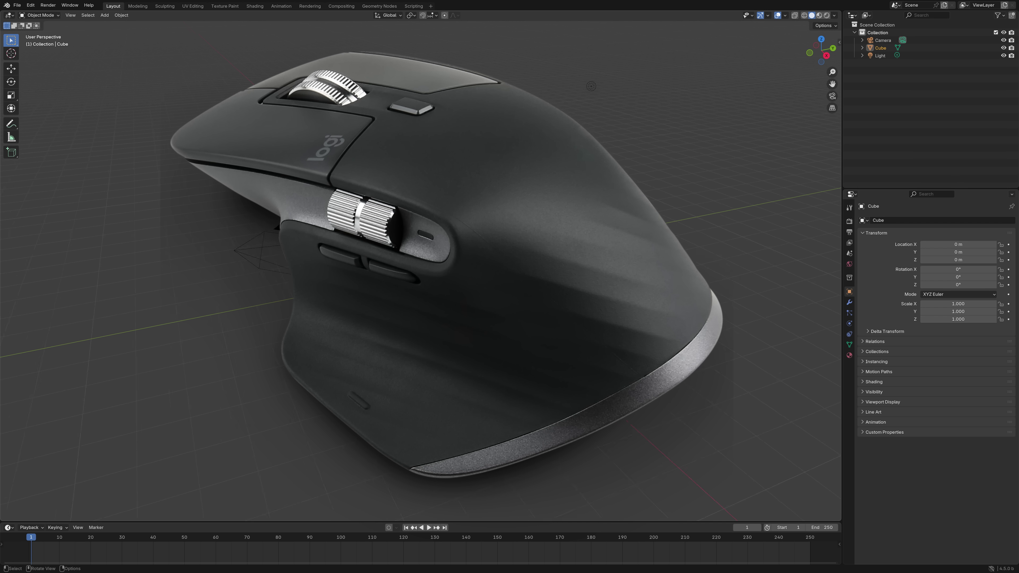
{"action": "scroll", "coordinate": [431, 281], "scroll_direction": "left", "scroll_amount": 8}
{"action": "scroll", "coordinate": [431, 281], "scroll_direction": "right", "scroll_amount": 6}
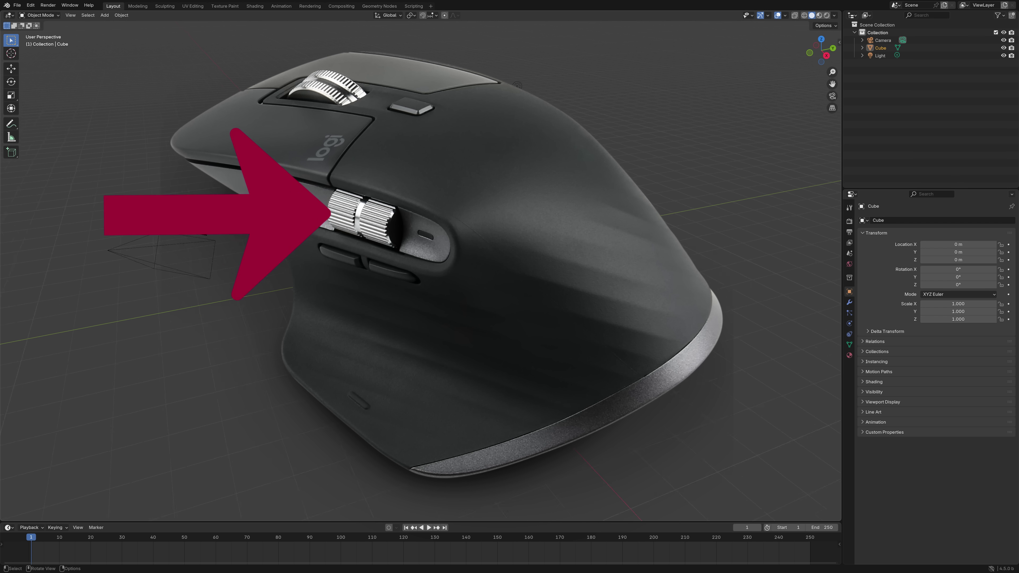
{"action": "scroll", "coordinate": [431, 287], "scroll_direction": "left", "scroll_amount": 6}
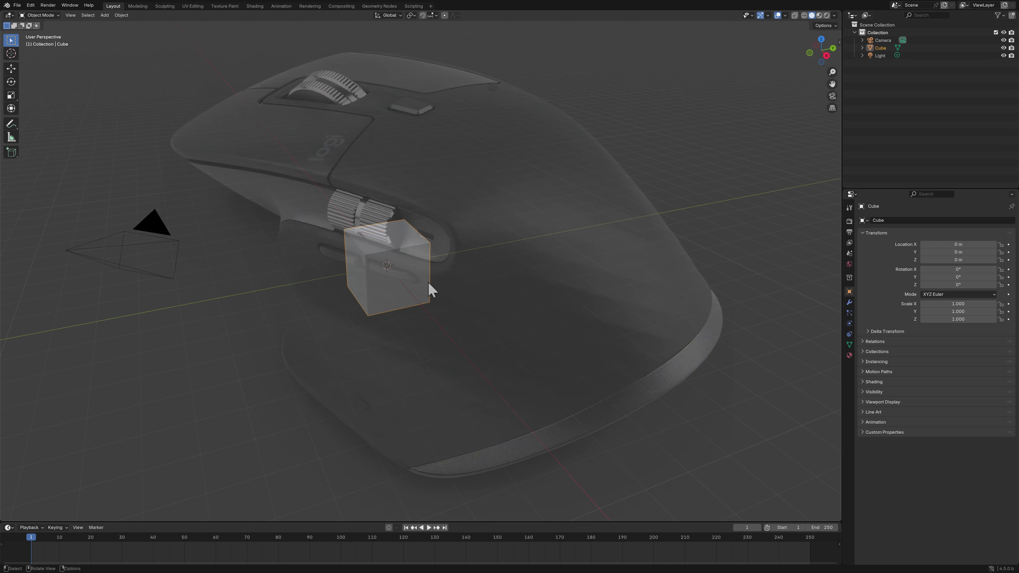
{"action": "scroll", "coordinate": [430, 283], "scroll_direction": "left", "scroll_amount": 5}
{"action": "scroll", "coordinate": [429, 284], "scroll_direction": "right", "scroll_amount": 6}
{"action": "scroll", "coordinate": [432, 288], "scroll_direction": "right", "scroll_amount": 3}
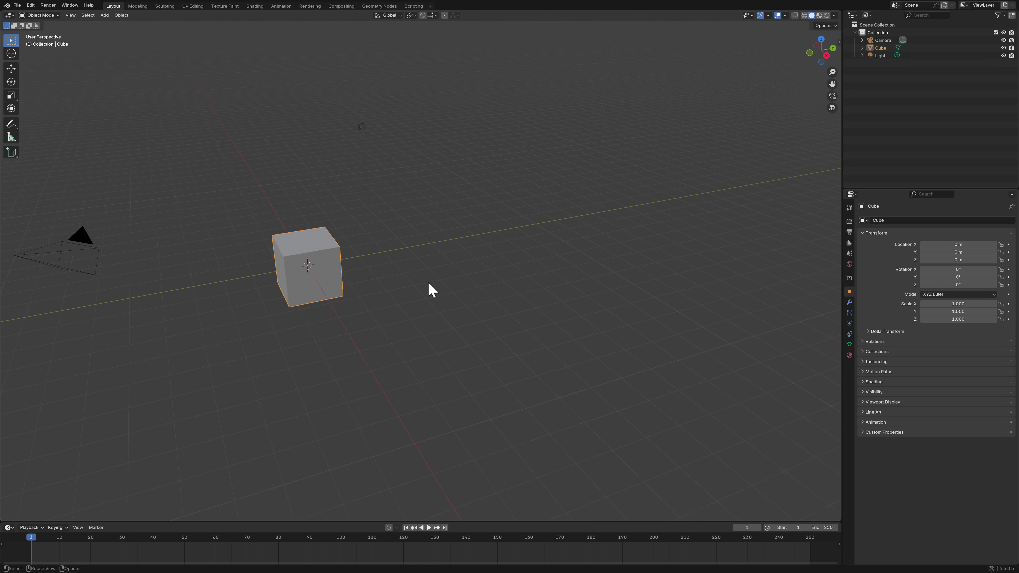
{"action": "scroll", "coordinate": [432, 289], "scroll_direction": "left", "scroll_amount": 5}
{"action": "scroll", "coordinate": [432, 289], "scroll_direction": "right", "scroll_amount": 4}
{"action": "scroll", "coordinate": [435, 288], "scroll_direction": "left", "scroll_amount": 2}
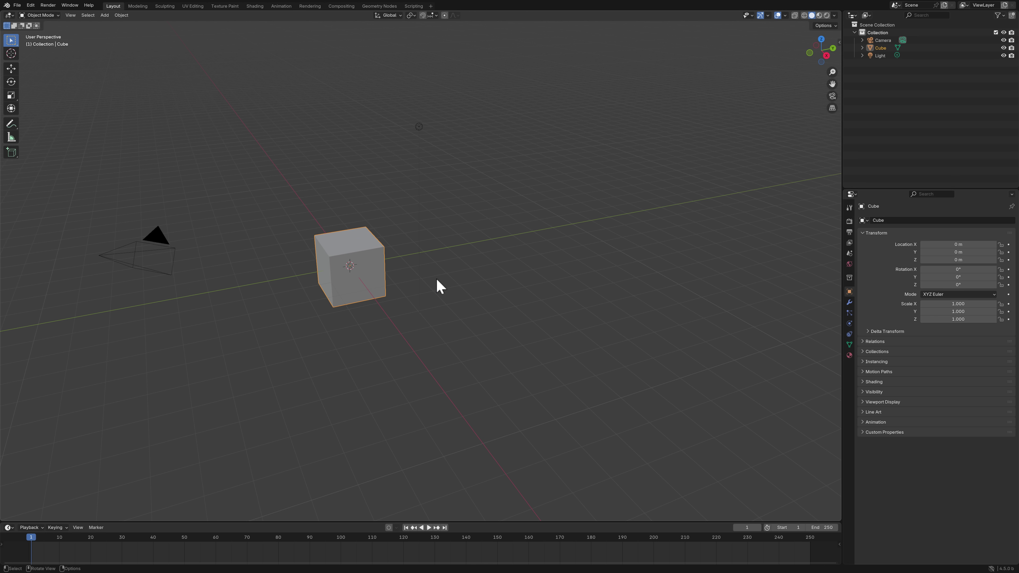
Step: Zoom and pan the timeline to show roughly frames 86 to 115
{"action": "scroll", "coordinate": [480, 551], "scroll_direction": "left", "scroll_amount": 3}
{"action": "scroll", "coordinate": [461, 565], "scroll_direction": "up", "scroll_amount": 3}
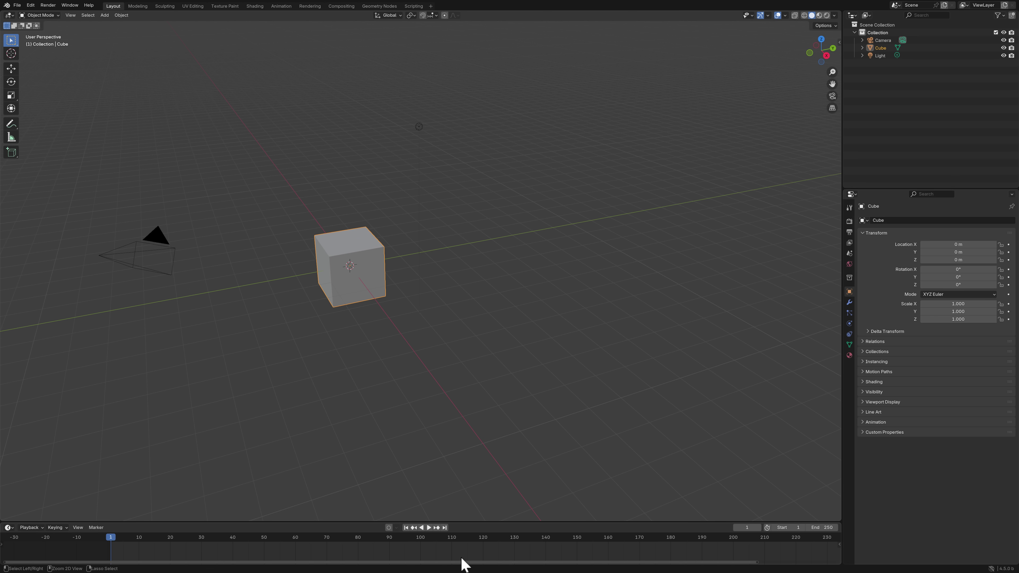
{"action": "scroll", "coordinate": [462, 562], "scroll_direction": "up", "scroll_amount": 6}
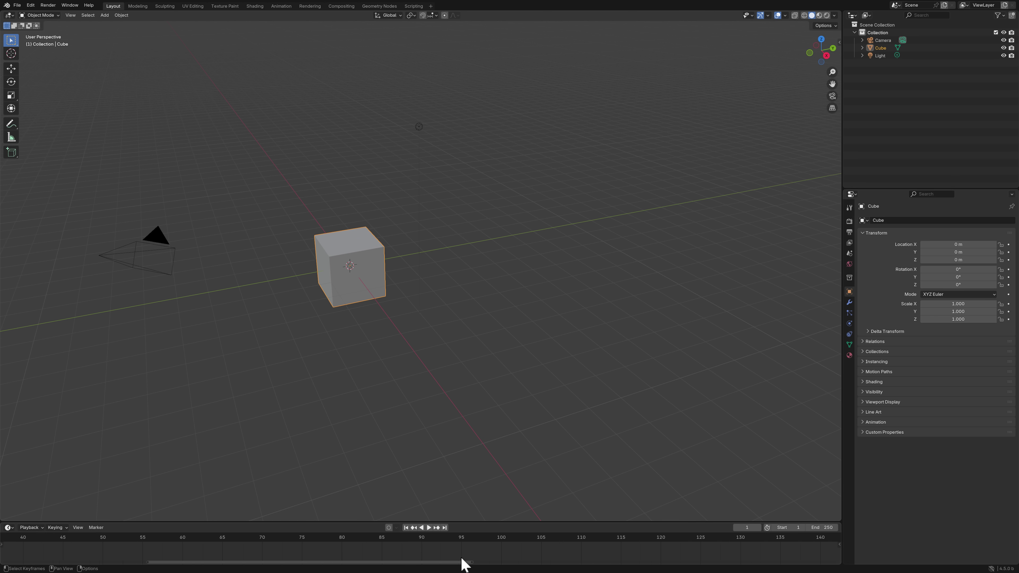
{"action": "scroll", "coordinate": [441, 560], "scroll_direction": "right", "scroll_amount": 5, "text": "ctrl"}
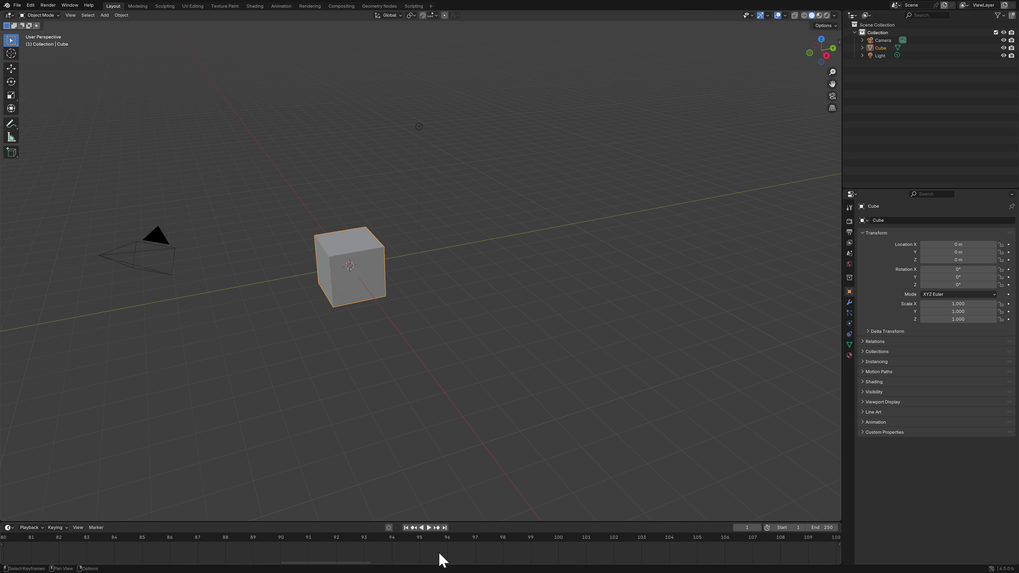
{"action": "scroll", "coordinate": [429, 562], "scroll_direction": "left", "scroll_amount": 2, "text": "ctrl"}
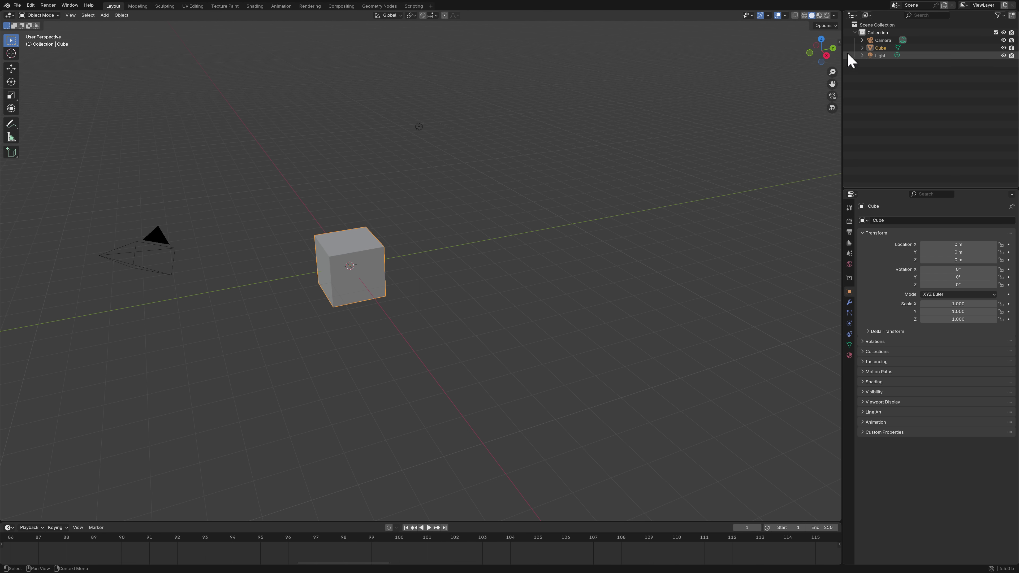
Step: Expand the Cube in the Outliner down to its material and make the 3D viewport slightly wider by resizing the adjoining editors
{"action": "left_click", "coordinate": [862, 48]}
{"action": "left_click", "coordinate": [870, 55]}
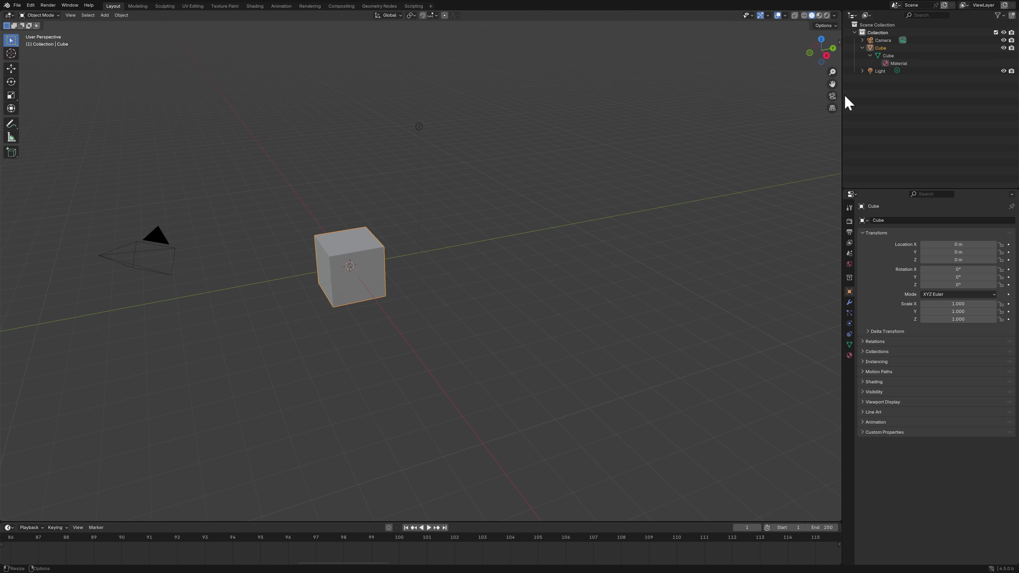
{"action": "left_click_drag", "start_coordinate": [844, 98], "coordinate": [959, 92]}
{"action": "scroll", "coordinate": [981, 60], "scroll_direction": "right", "scroll_amount": 3, "text": "ctrl"}
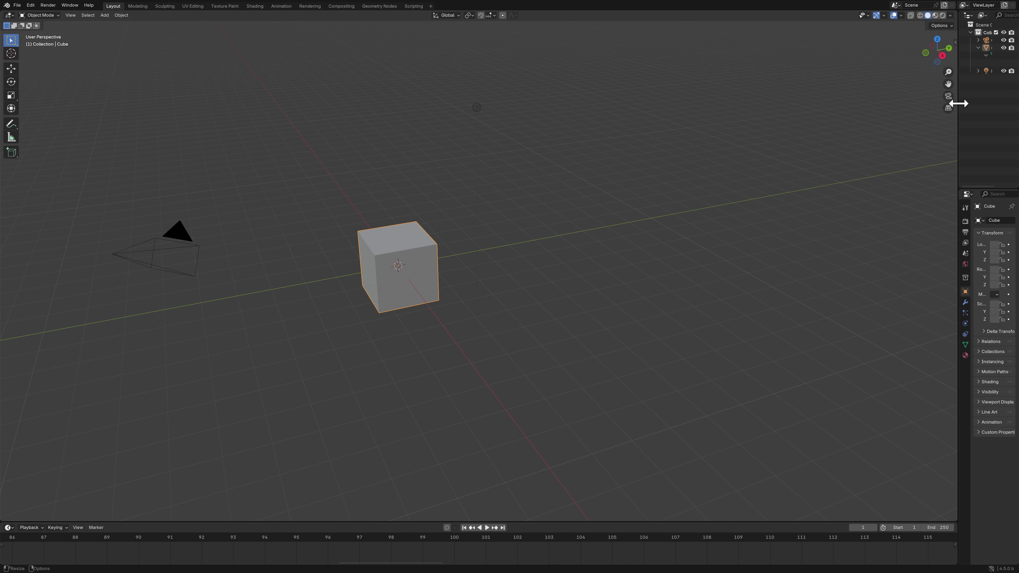
{"action": "left_click_drag", "start_coordinate": [957, 98], "coordinate": [864, 107]}
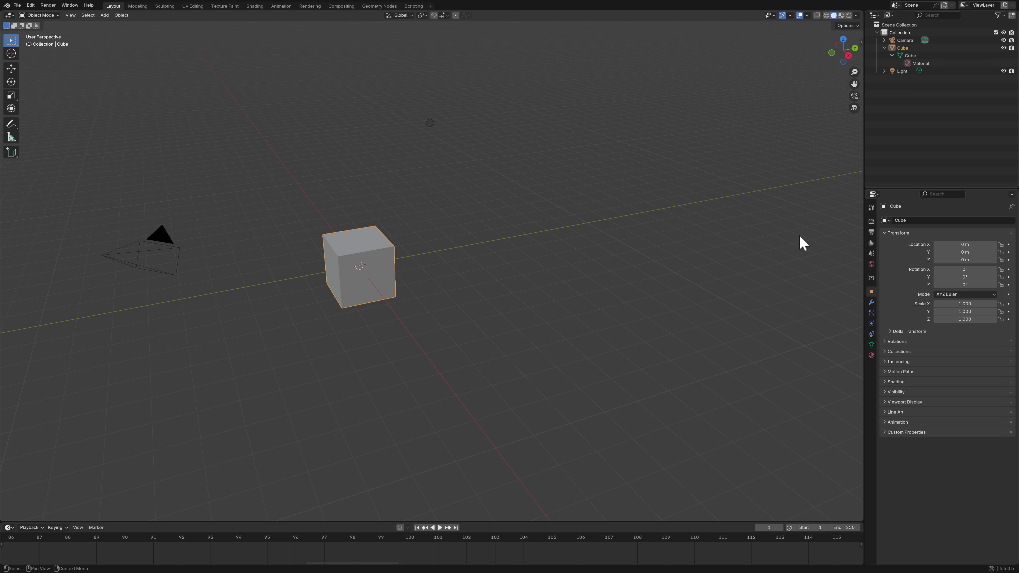
Step: Add a Monkey mesh and move it beside the cube, to about X 0.94 m, Y -4.1 m, Z 0.05 m
{"action": "middle_click_drag", "start_coordinate": [485, 299], "coordinate": [525, 287]}
{"action": "left_click", "coordinate": [107, 16]}
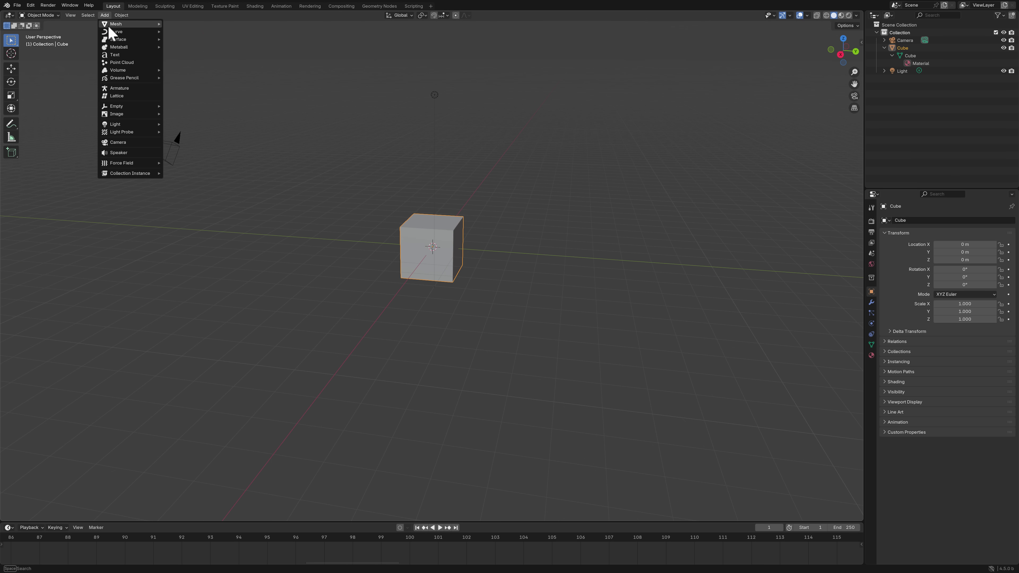
{"action": "mouse_move", "coordinate": [154, 25]}
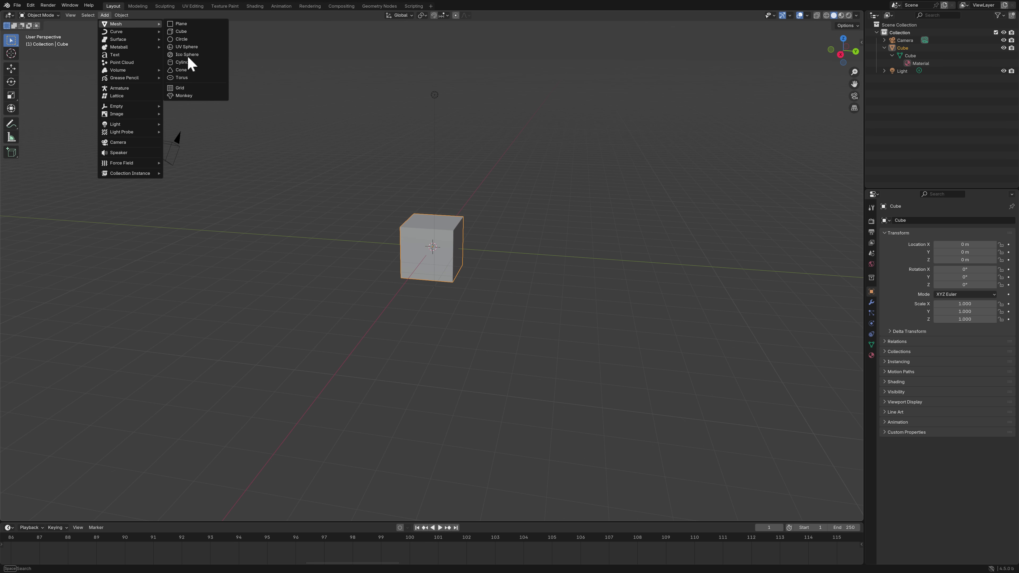
{"action": "left_click", "coordinate": [189, 95]}
{"action": "key", "text": "g"}
{"action": "left_click", "coordinate": [335, 233]}
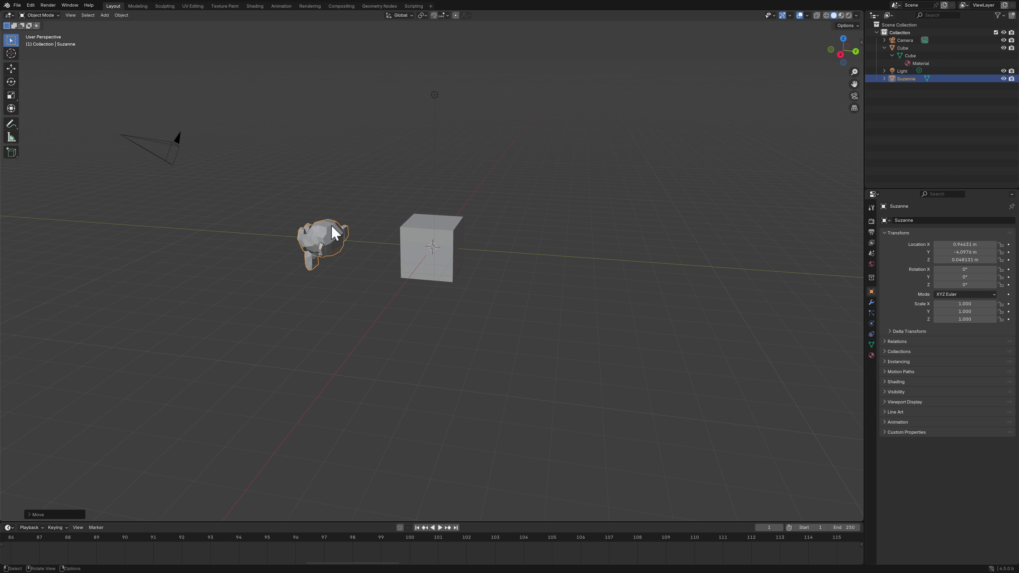
Step: Select the cube together with the monkey, split the 3D viewport vertically near its middle and turn the new area into a UV Editor
{"action": "left_click", "coordinate": [438, 249], "text": "shift"}
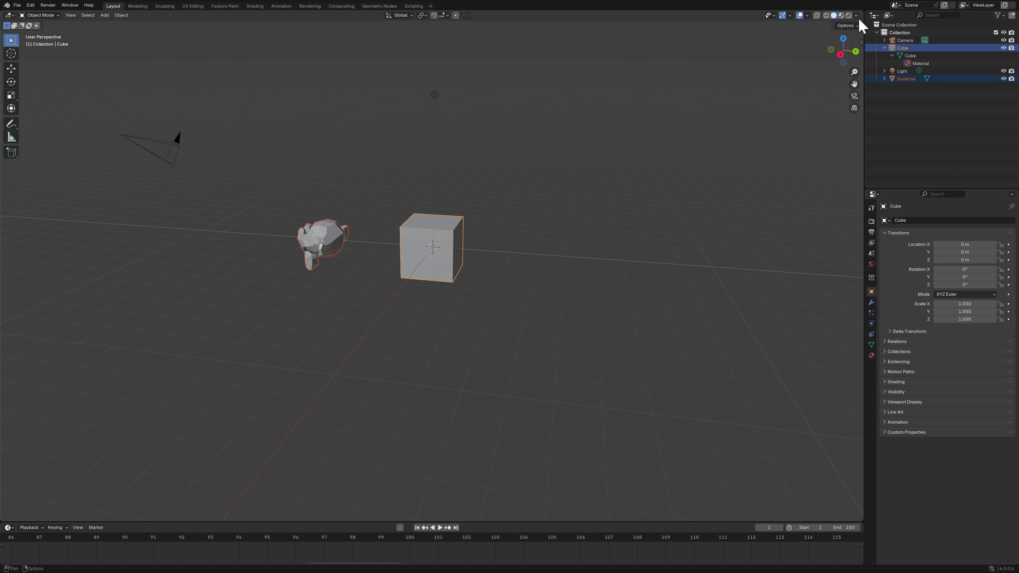
{"action": "left_click_drag", "start_coordinate": [860, 18], "coordinate": [457, 20]}
{"action": "left_click", "coordinate": [466, 15]}
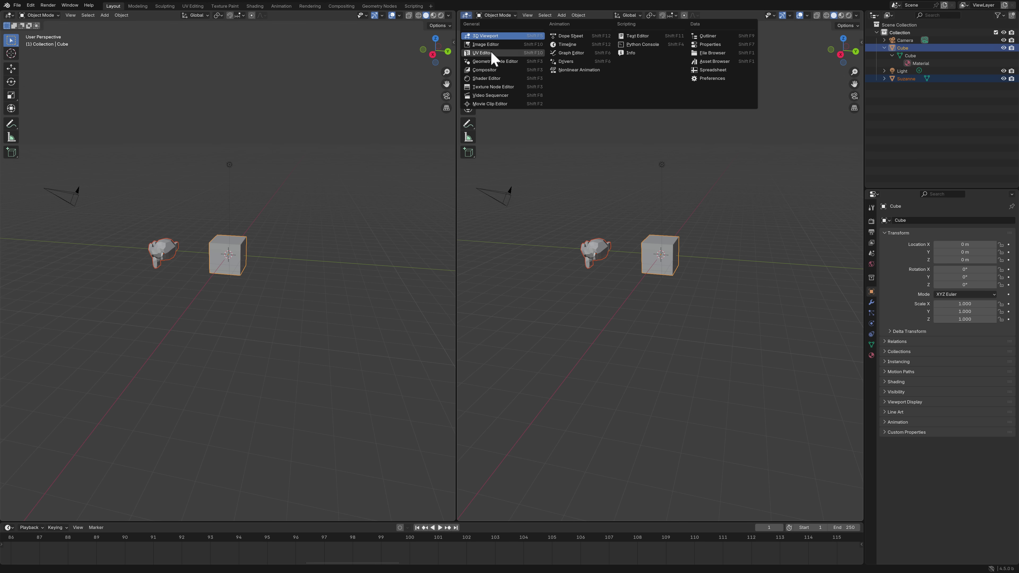
{"action": "left_click", "coordinate": [488, 52]}
{"action": "scroll", "coordinate": [610, 283], "scroll_direction": "up", "scroll_amount": 6}
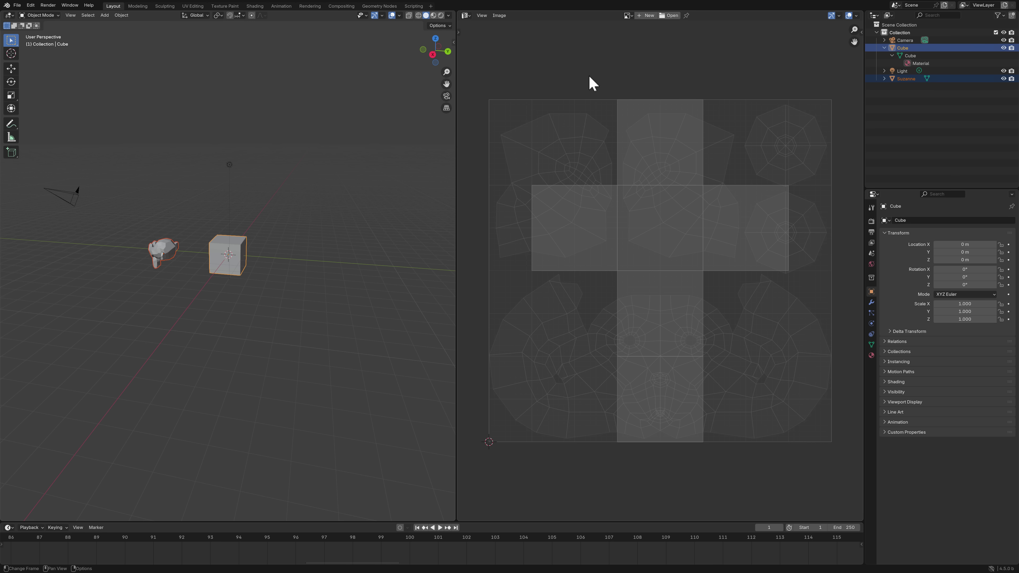
Step: Compare the UV layouts in Object Mode by selecting the monkey alone, the cube alone and both together
{"action": "left_click", "coordinate": [167, 253]}
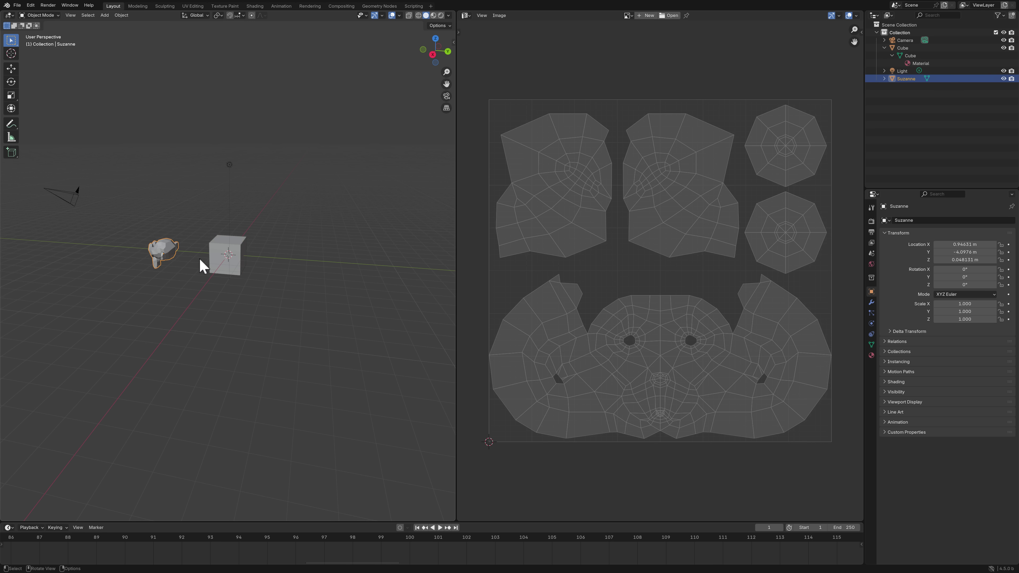
{"action": "left_click", "coordinate": [221, 257]}
{"action": "left_click", "coordinate": [155, 250], "text": "shift"}
{"action": "left_click", "coordinate": [216, 254], "text": "shift"}
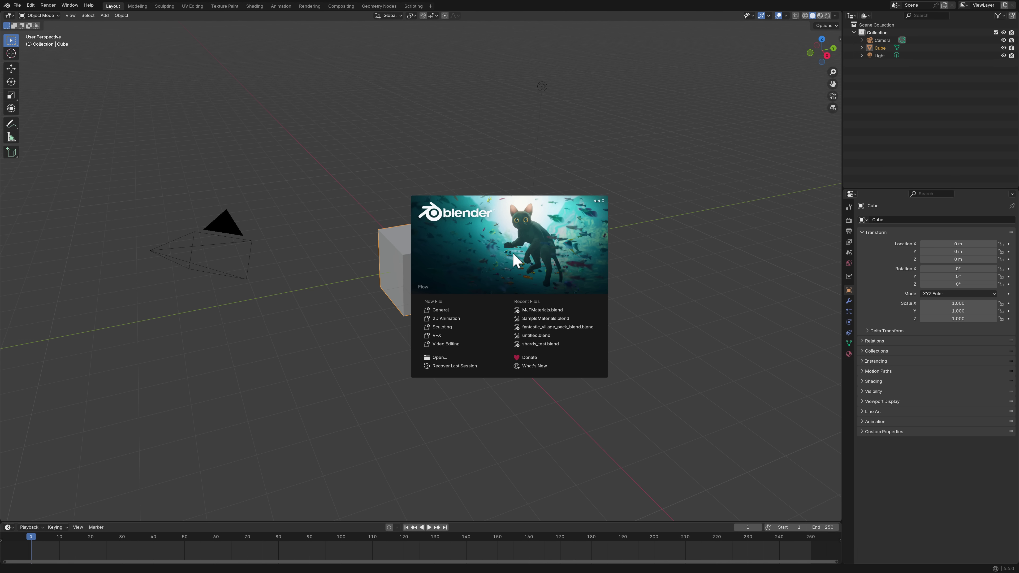
Step: Switch to Blender 4.4, add a Monkey mesh and move it along the Y axis to sit beside the cube
{"action": "left_click", "coordinate": [431, 252]}
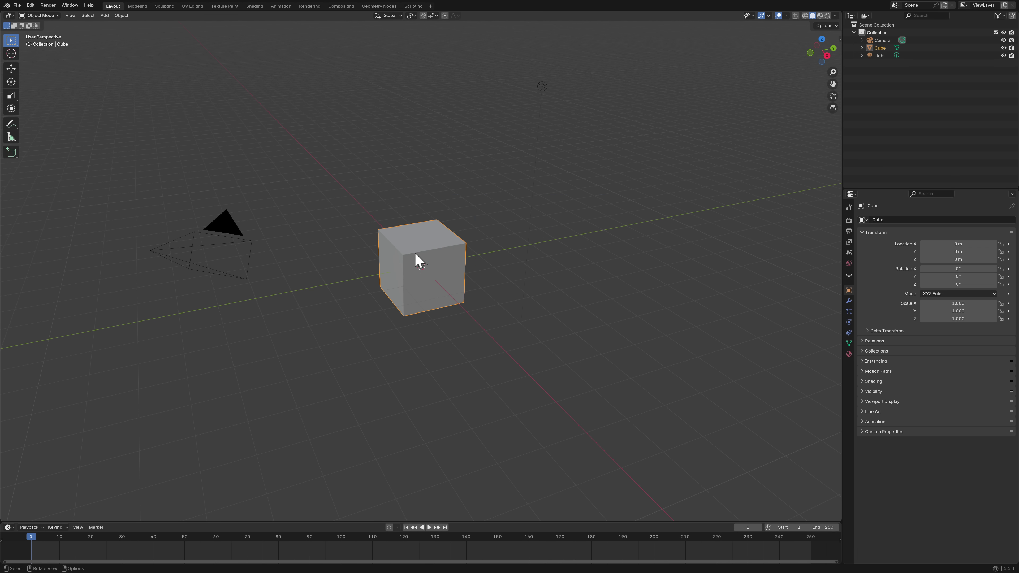
{"action": "left_click", "coordinate": [104, 16]}
{"action": "mouse_move", "coordinate": [110, 23]}
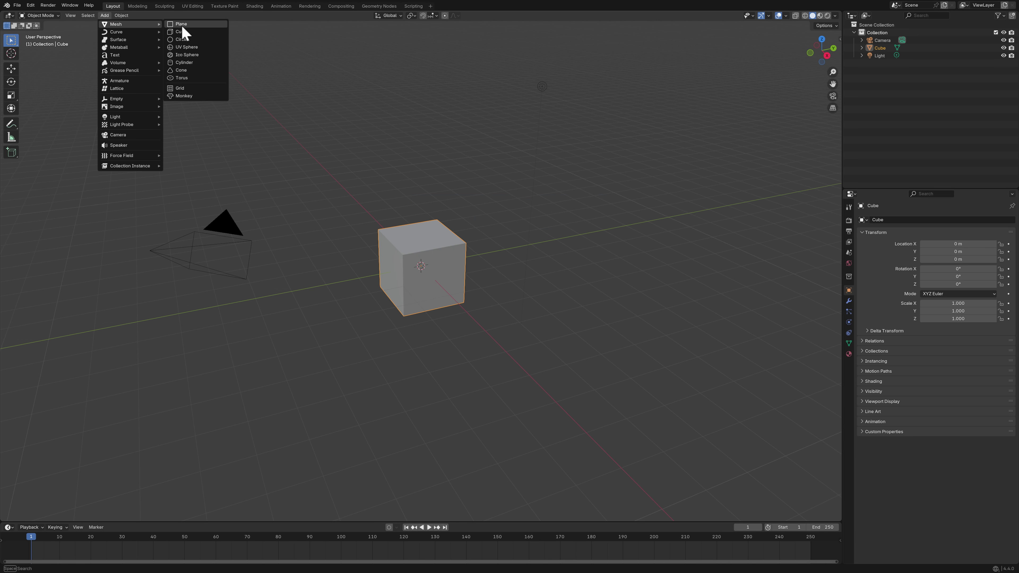
{"action": "left_click", "coordinate": [199, 96]}
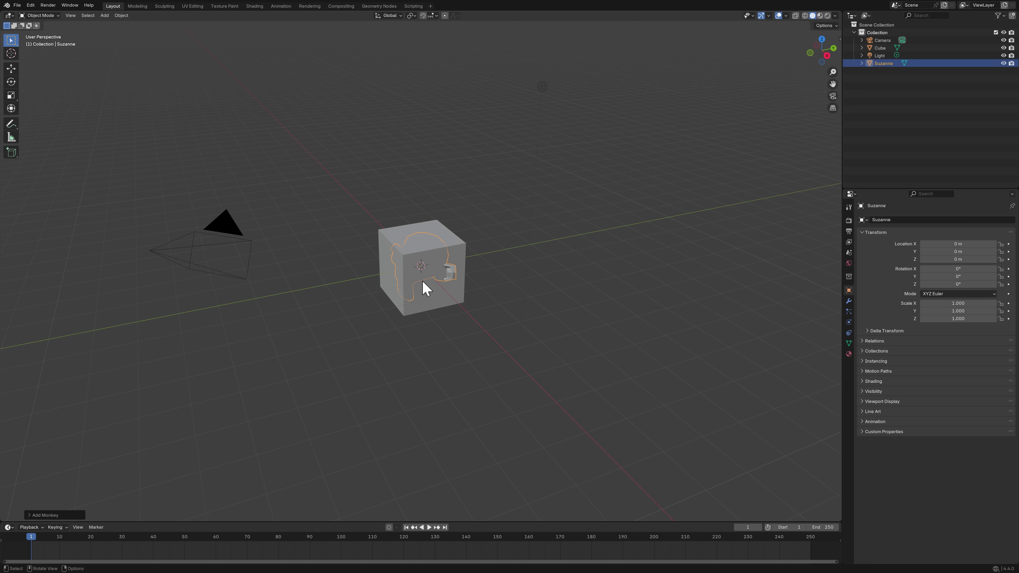
{"action": "key", "text": "g"}
{"action": "key", "text": "y"}
{"action": "left_click", "coordinate": [520, 341]}
Step: Select the cube, split the 3D viewport vertically and turn the new area into a UV Editor
{"action": "left_click", "coordinate": [428, 277]}
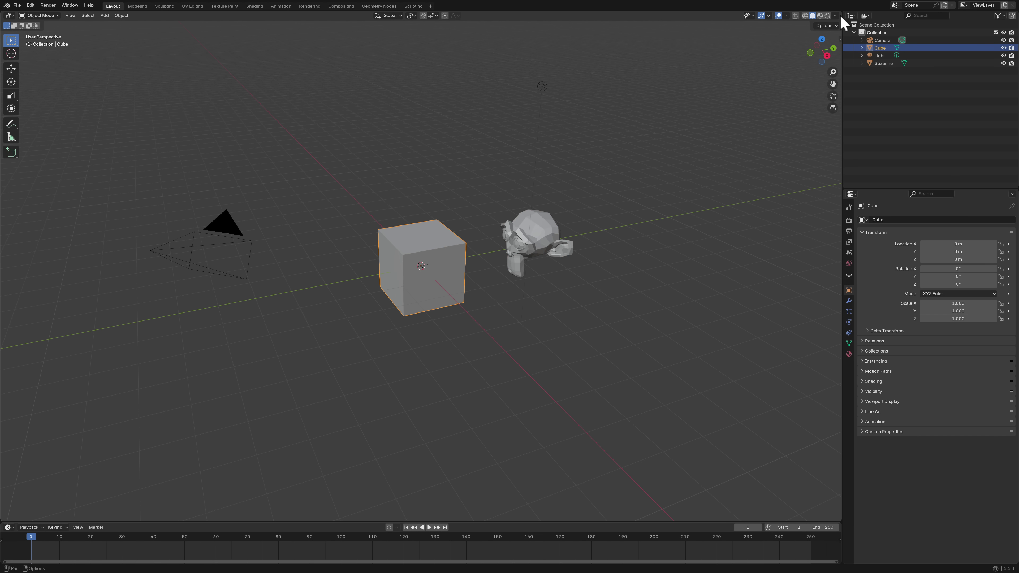
{"action": "left_click_drag", "start_coordinate": [841, 22], "coordinate": [530, 23]}
{"action": "left_click", "coordinate": [537, 15]}
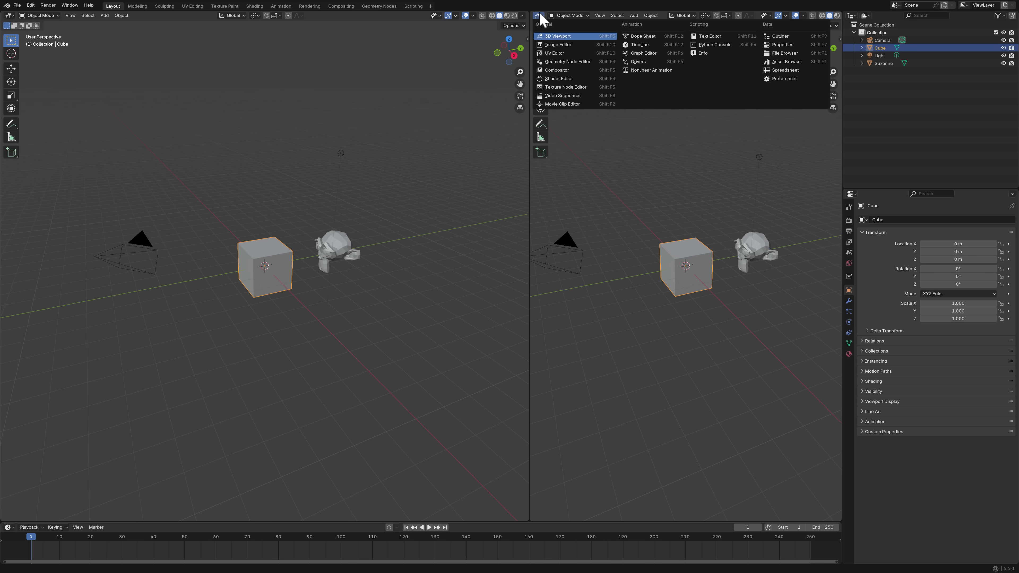
{"action": "left_click", "coordinate": [557, 54]}
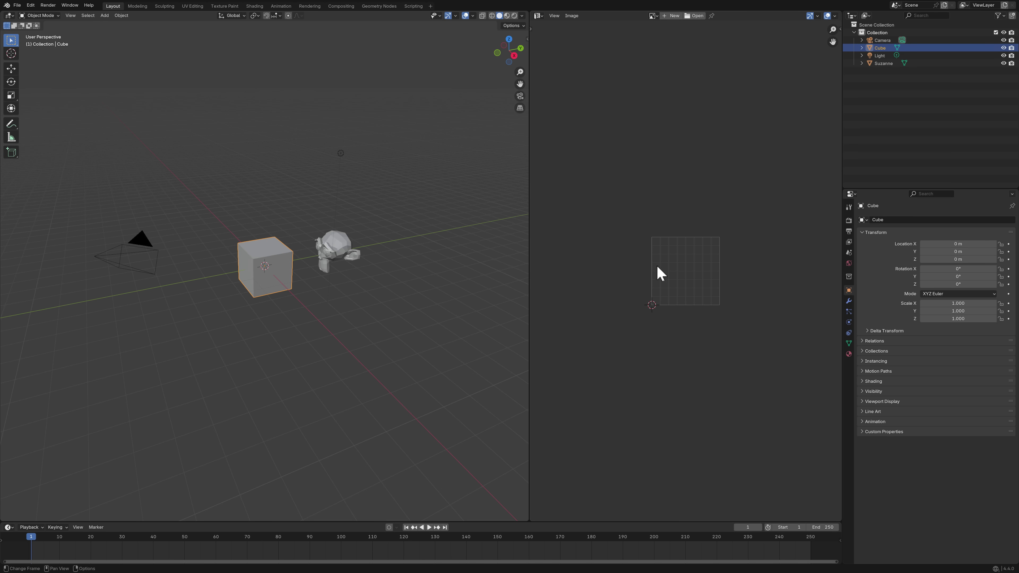
{"action": "scroll", "coordinate": [666, 276], "scroll_direction": "up", "scroll_amount": 4}
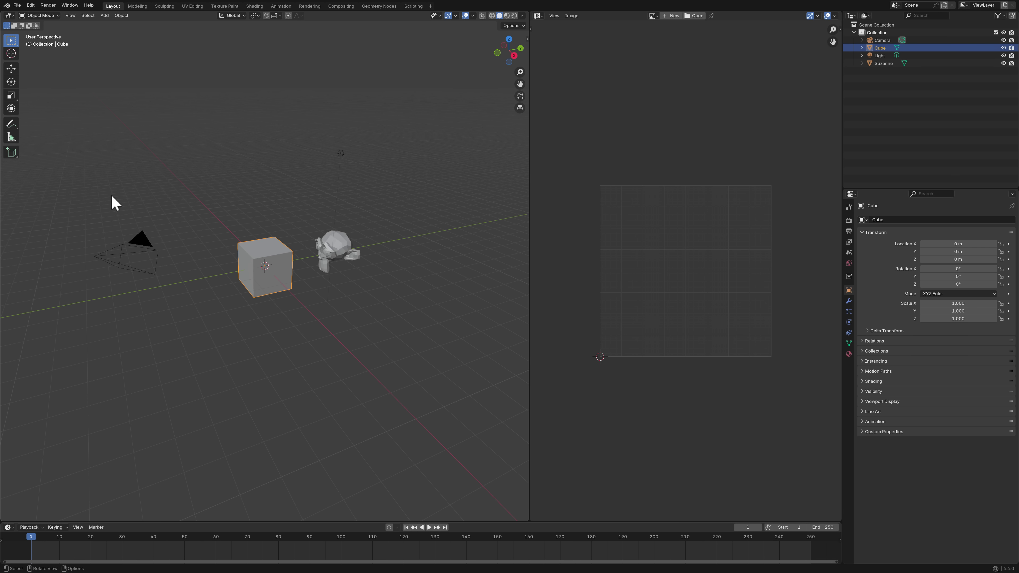
Step: Put the cube into Edit Mode to display its UV layout
{"action": "left_click", "coordinate": [40, 15]}
{"action": "left_click", "coordinate": [48, 32]}
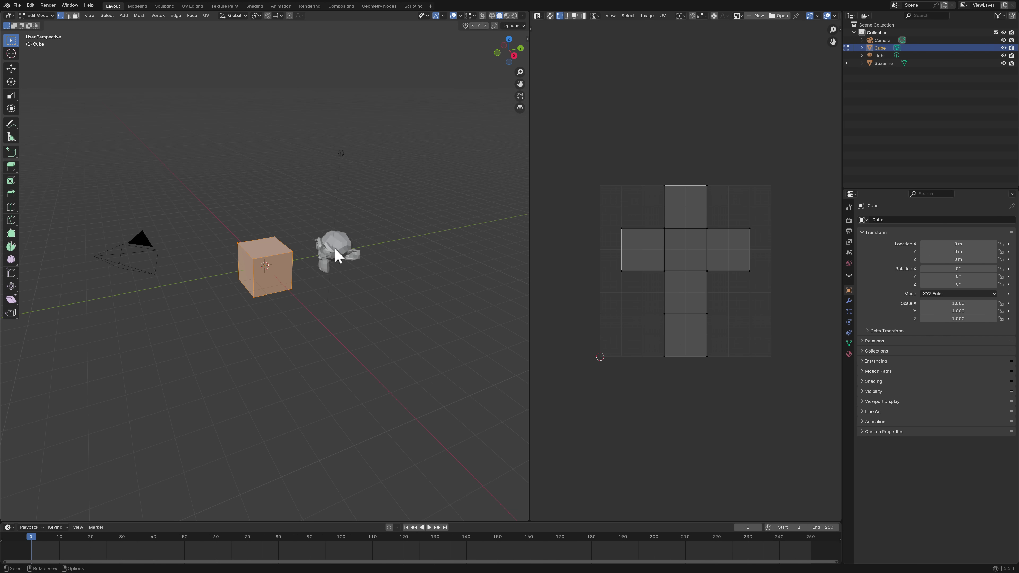
{"action": "key", "text": "Caps_Lock"}
{"action": "key", "text": "Caps_Lock"}
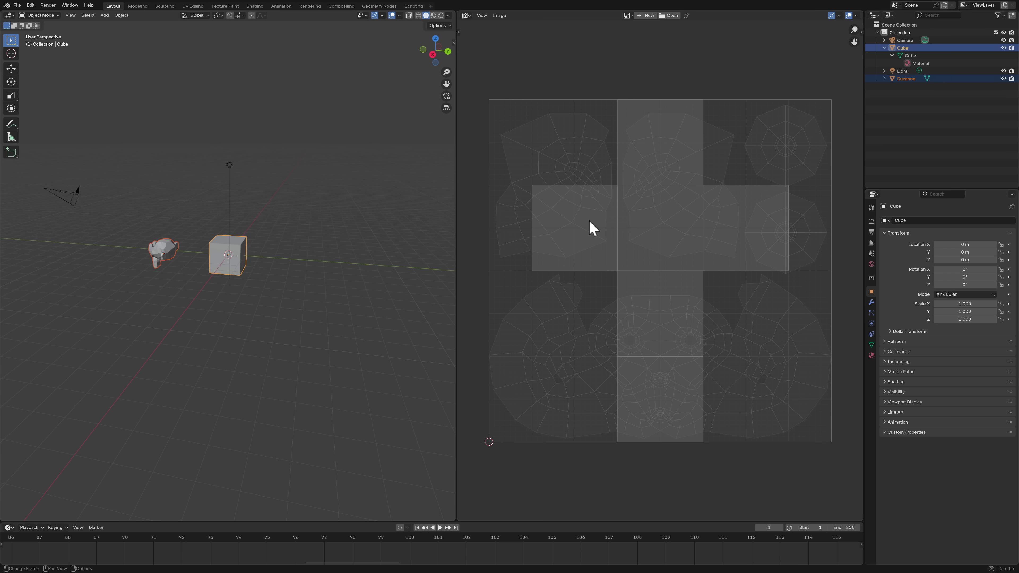
Step: Back in Blender 4.5, select the monkey, the cube and the monkey again to view each object's UV layout
{"action": "left_click", "coordinate": [162, 243]}
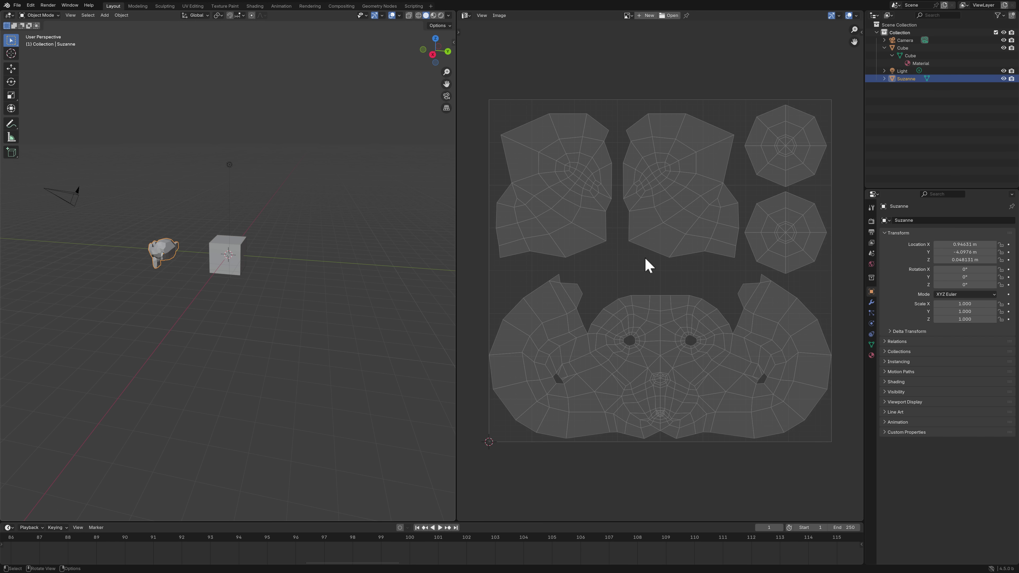
{"action": "left_click", "coordinate": [237, 257]}
{"action": "left_click", "coordinate": [160, 243]}
Step: Try the UV Editor overlays by toggling them, varying the UV Face Opacity and switching Display UVs off and back on
{"action": "left_click", "coordinate": [848, 15]}
{"action": "left_click", "coordinate": [848, 15]}
{"action": "left_click", "coordinate": [856, 16]}
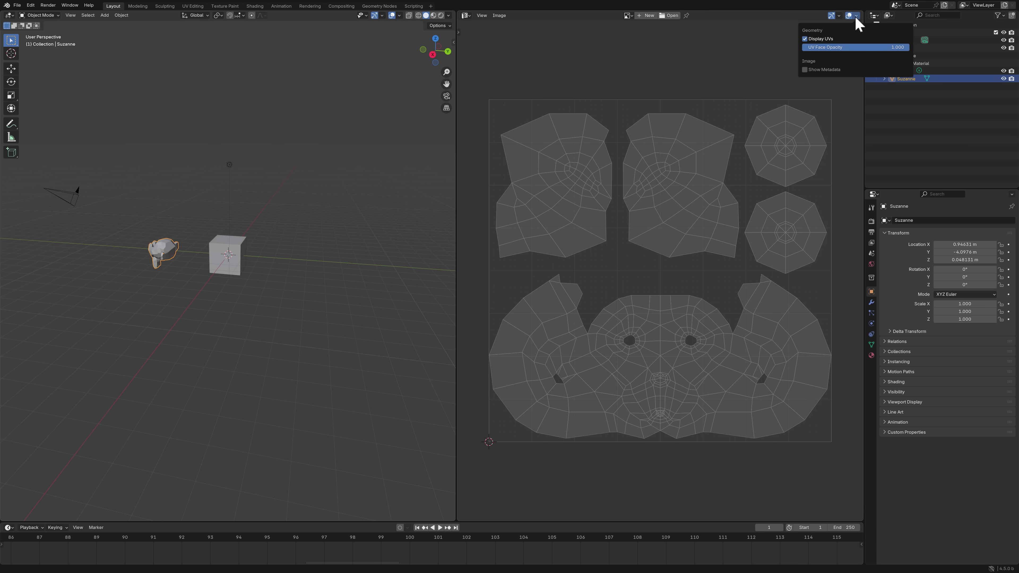
{"action": "left_click_drag", "start_coordinate": [901, 47], "coordinate": [828, 45]}
{"action": "left_click", "coordinate": [805, 39]}
{"action": "left_click", "coordinate": [805, 40]}
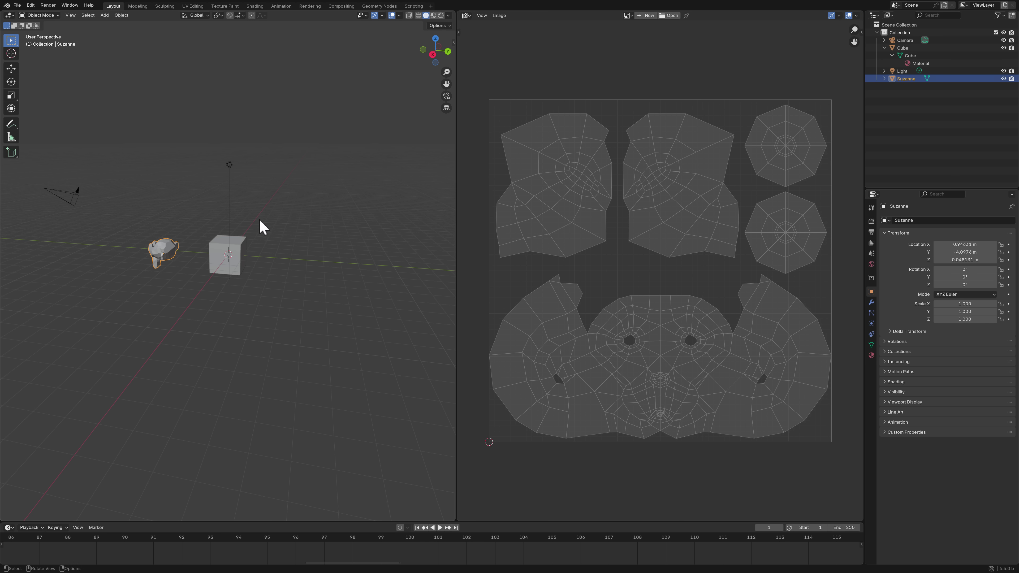
Step: Add the cube to the selection and view its constraint and physics properties
{"action": "left_click", "coordinate": [228, 243], "text": "shift"}
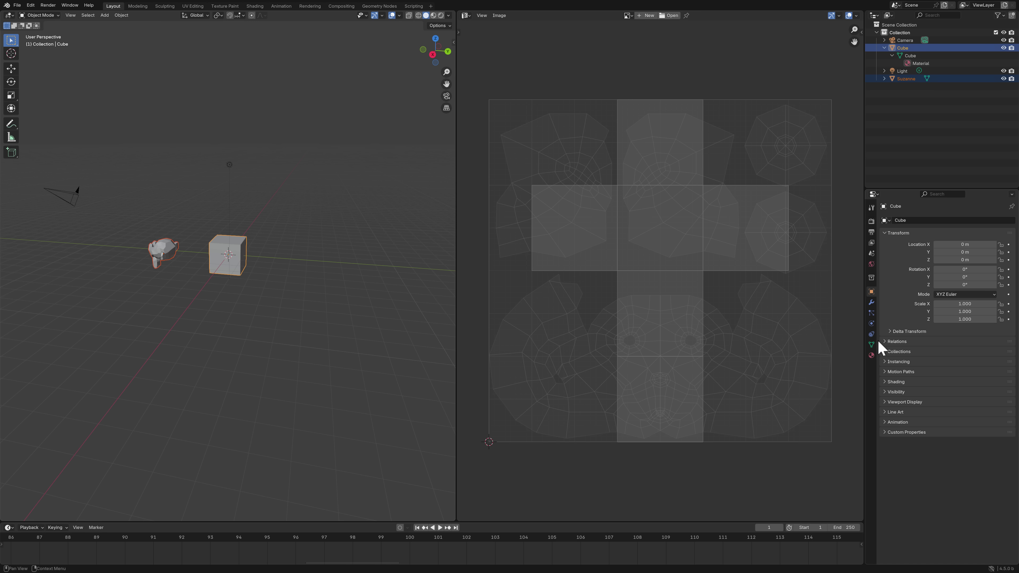
{"action": "left_click", "coordinate": [871, 334]}
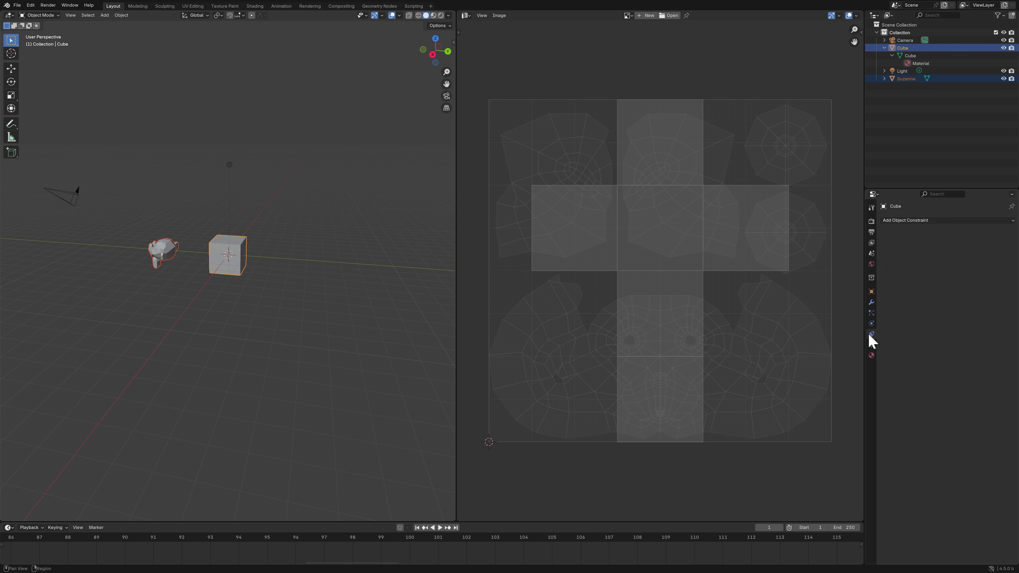
{"action": "left_click", "coordinate": [871, 323]}
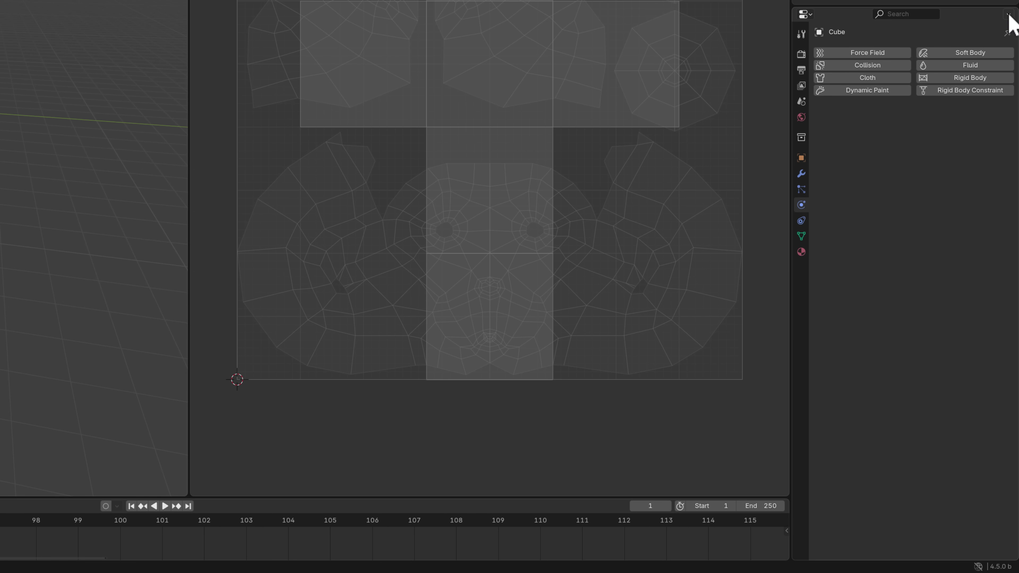
Step: Hide the Physics, Constraints, Data, Bone, Bone Constraints and Material tabs in the Properties editor
{"action": "left_click", "coordinate": [1009, 14]}
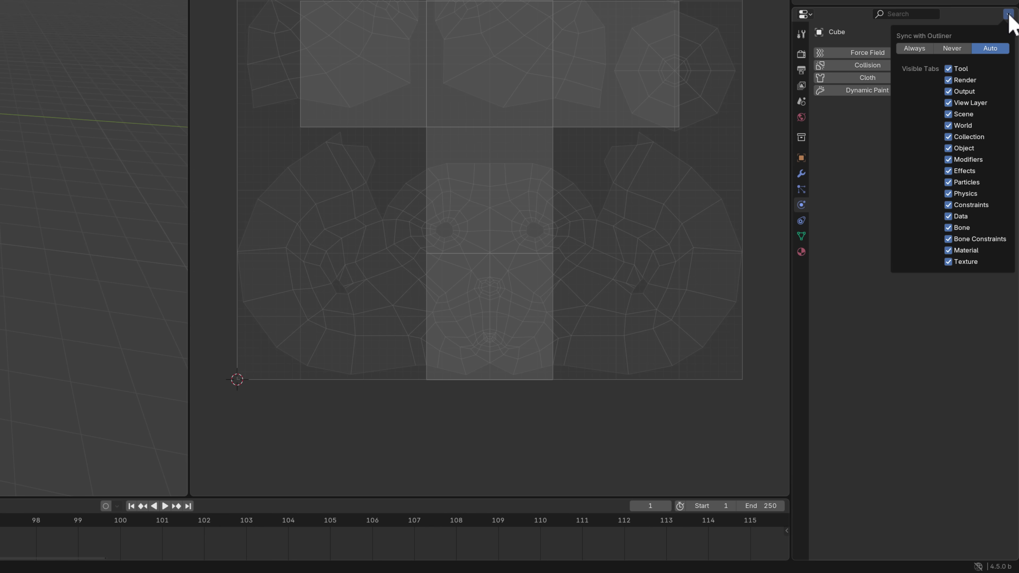
{"action": "left_click", "coordinate": [950, 195]}
{"action": "left_click", "coordinate": [949, 205]}
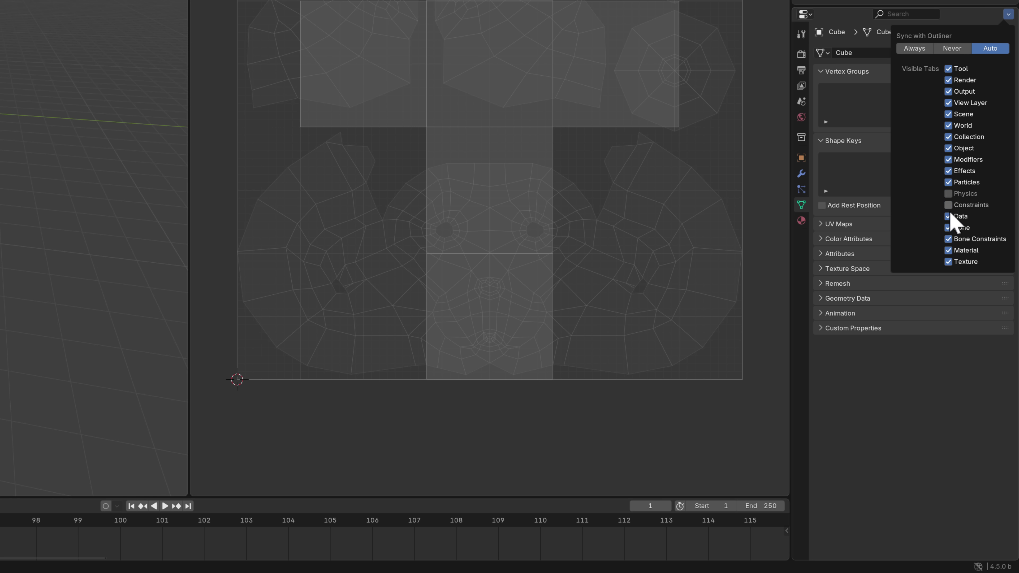
{"action": "left_click", "coordinate": [949, 216]}
{"action": "left_click", "coordinate": [948, 227]}
{"action": "left_click", "coordinate": [948, 239]}
{"action": "left_click", "coordinate": [948, 250]}
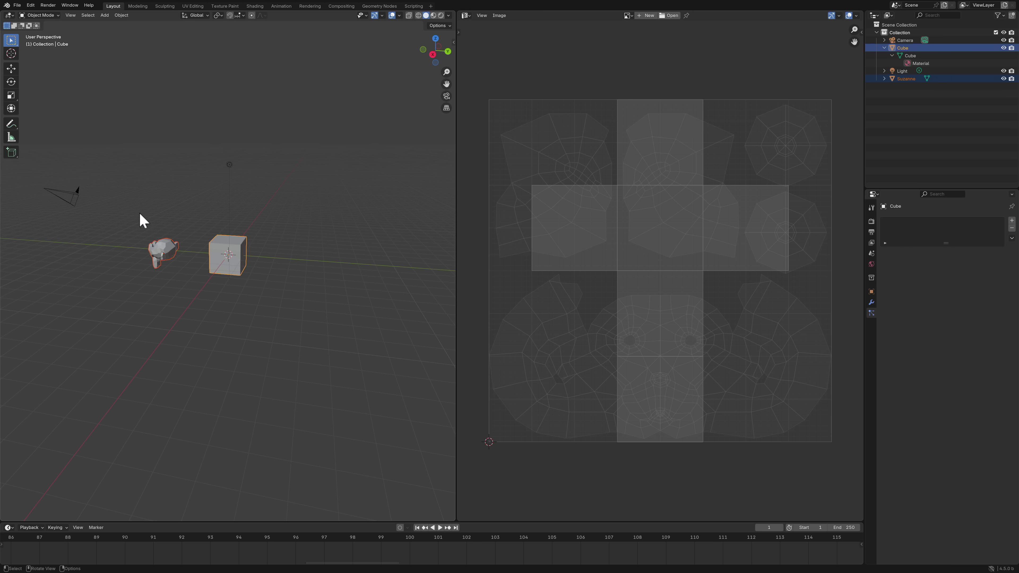
Step: Select only the monkey and run the Clean Up command Remove All Materials on it twice
{"action": "scroll", "coordinate": [280, 284], "scroll_direction": "up", "scroll_amount": 1}
{"action": "scroll", "coordinate": [276, 284], "scroll_direction": "up", "scroll_amount": 2}
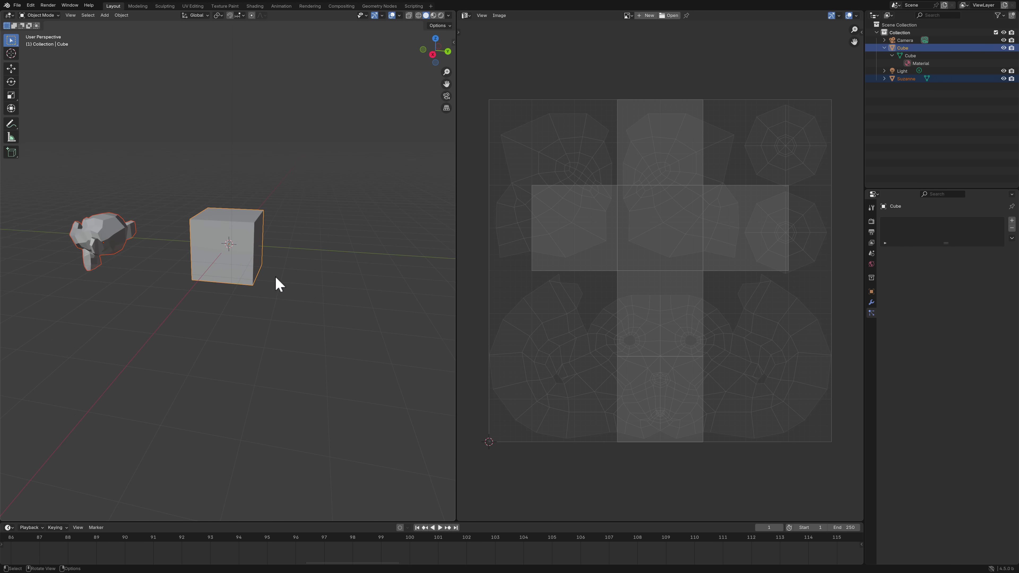
{"action": "middle_click_drag", "start_coordinate": [276, 285], "coordinate": [317, 301]}
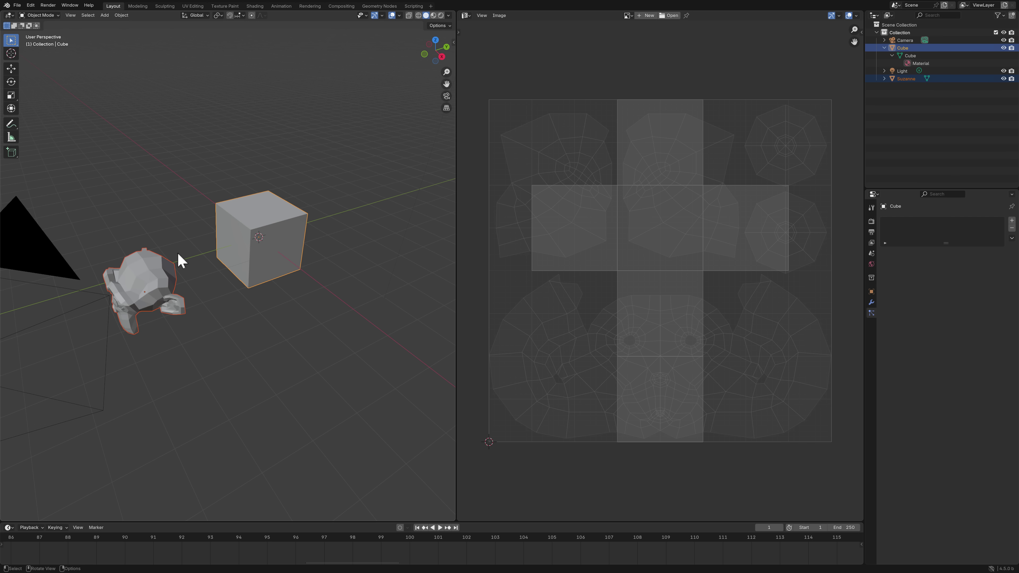
{"action": "left_click", "coordinate": [146, 277]}
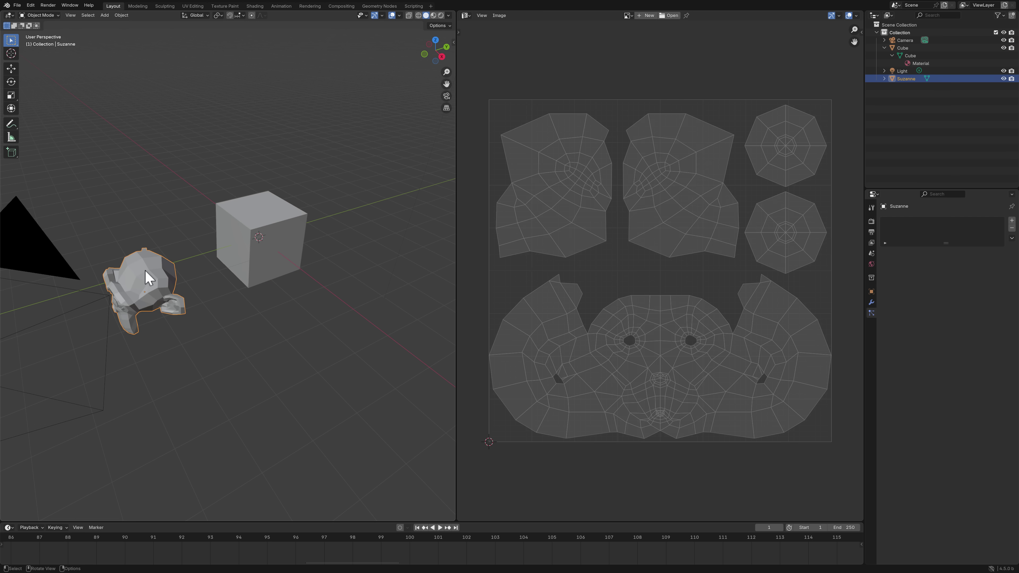
{"action": "left_click", "coordinate": [121, 16]}
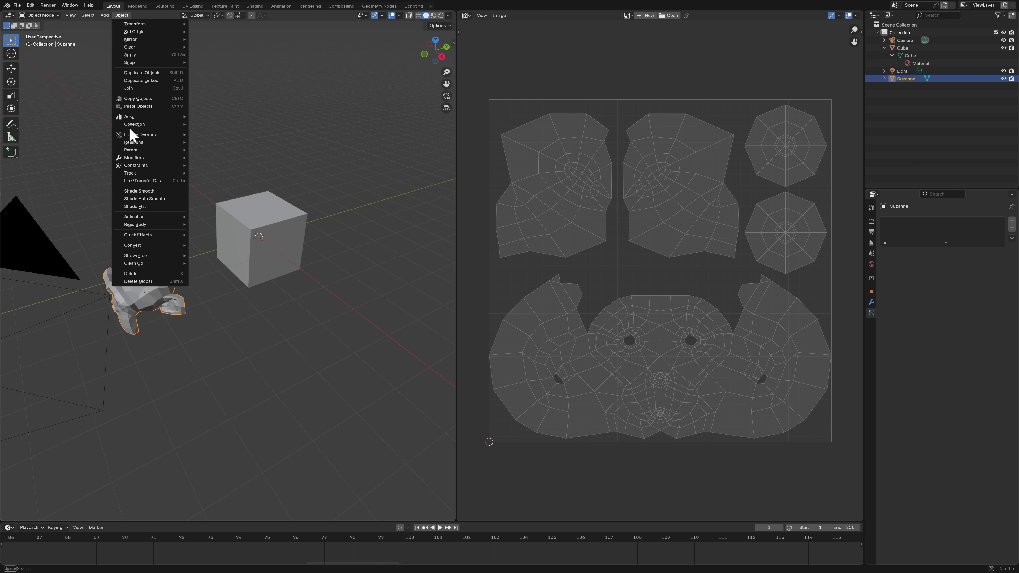
{"action": "mouse_move", "coordinate": [144, 218]}
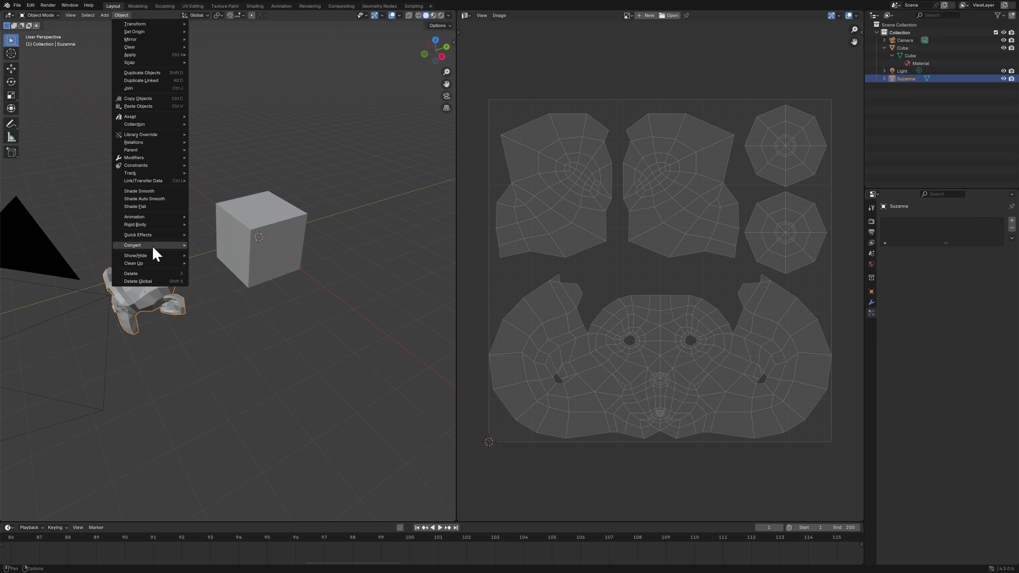
{"action": "mouse_move", "coordinate": [157, 256]}
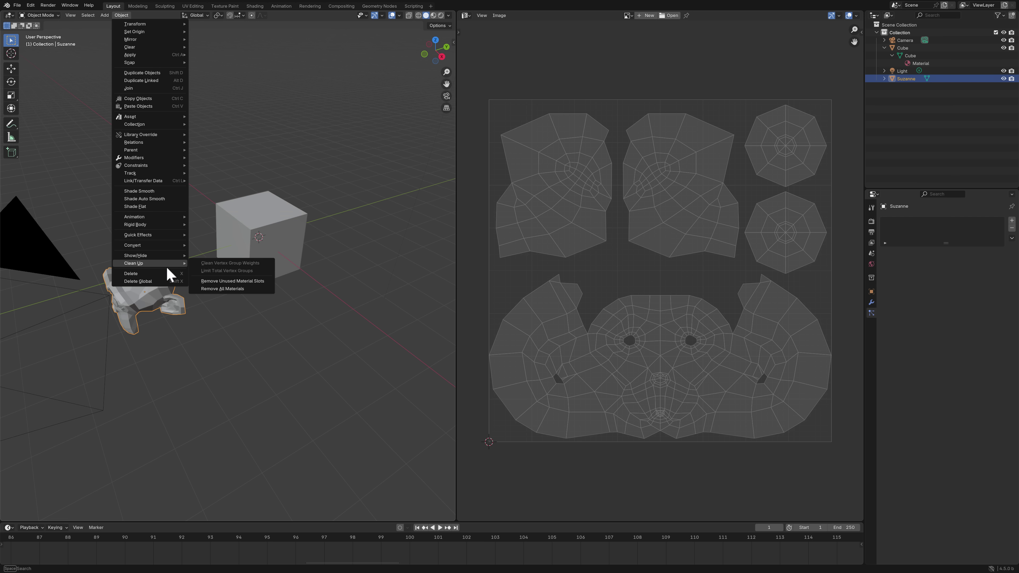
{"action": "left_click", "coordinate": [238, 290]}
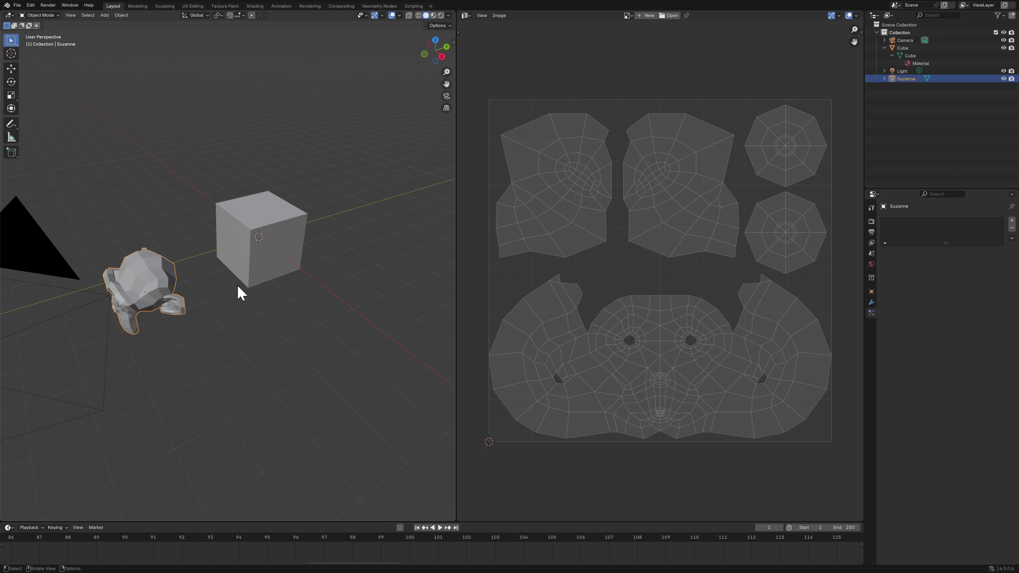
{"action": "left_click", "coordinate": [120, 15]}
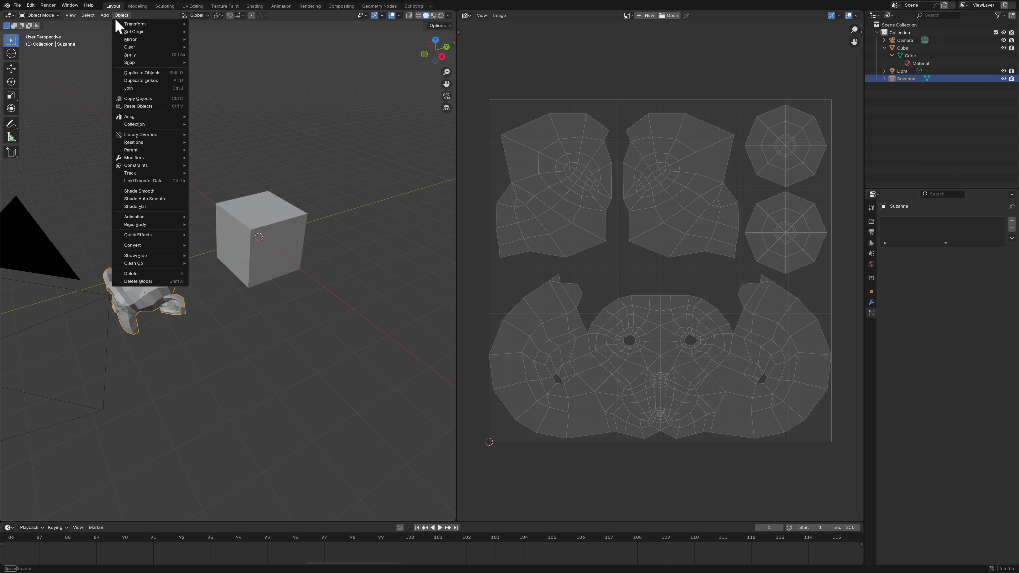
{"action": "mouse_move", "coordinate": [144, 264]}
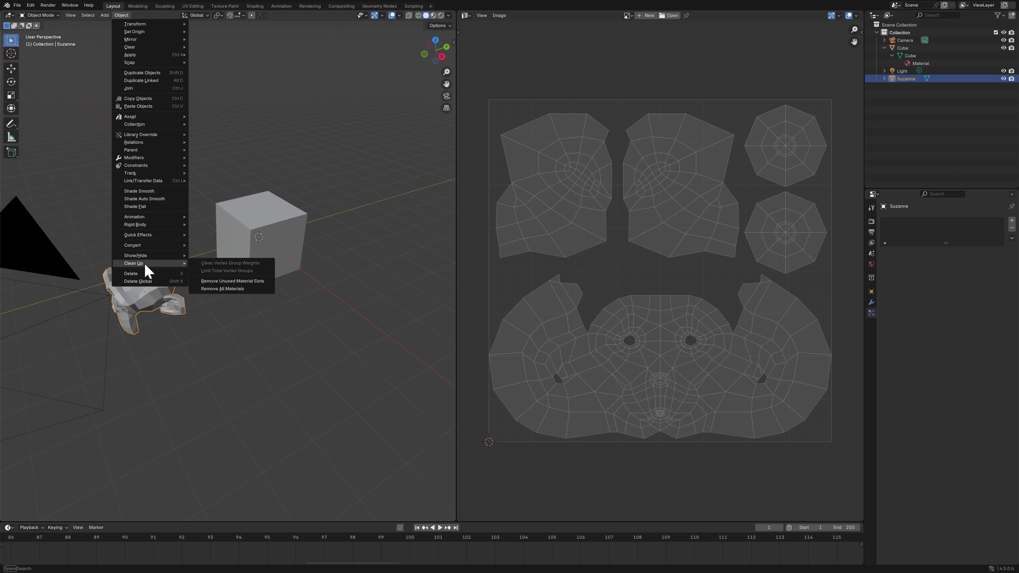
{"action": "left_click", "coordinate": [239, 290]}
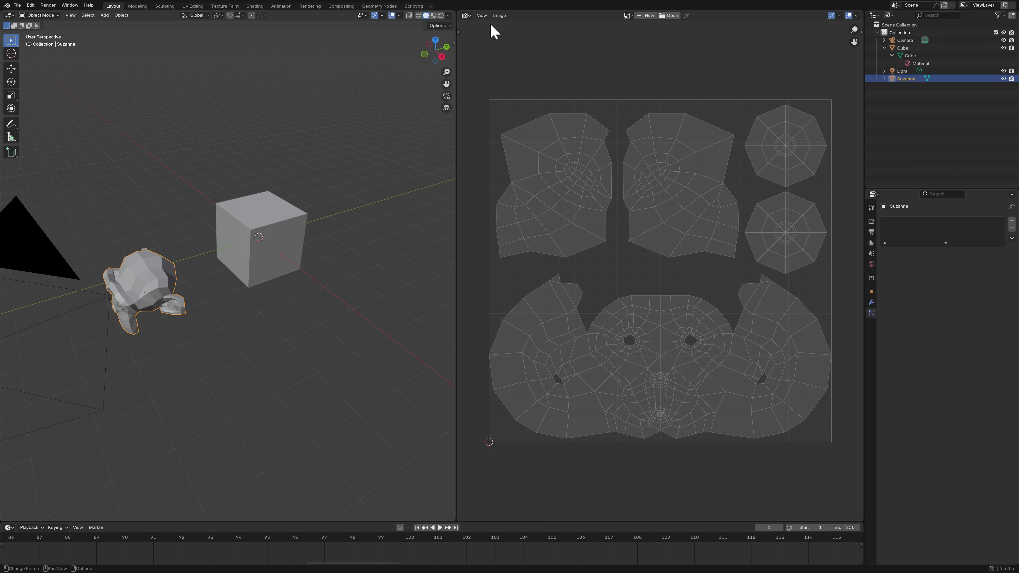
Step: Change the UV Editor area into an Asset Browser
{"action": "left_click", "coordinate": [466, 16]}
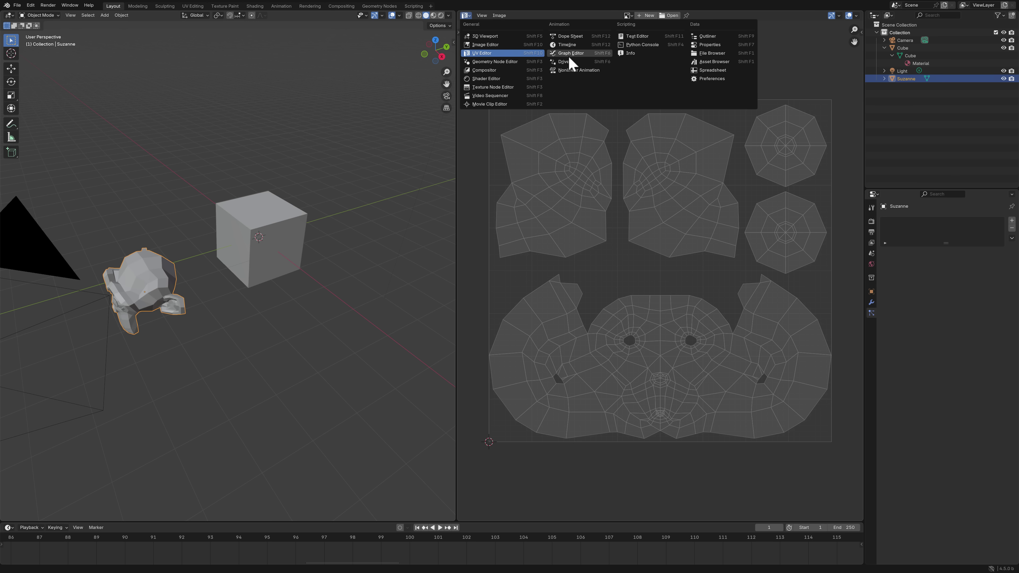
{"action": "left_click", "coordinate": [700, 62]}
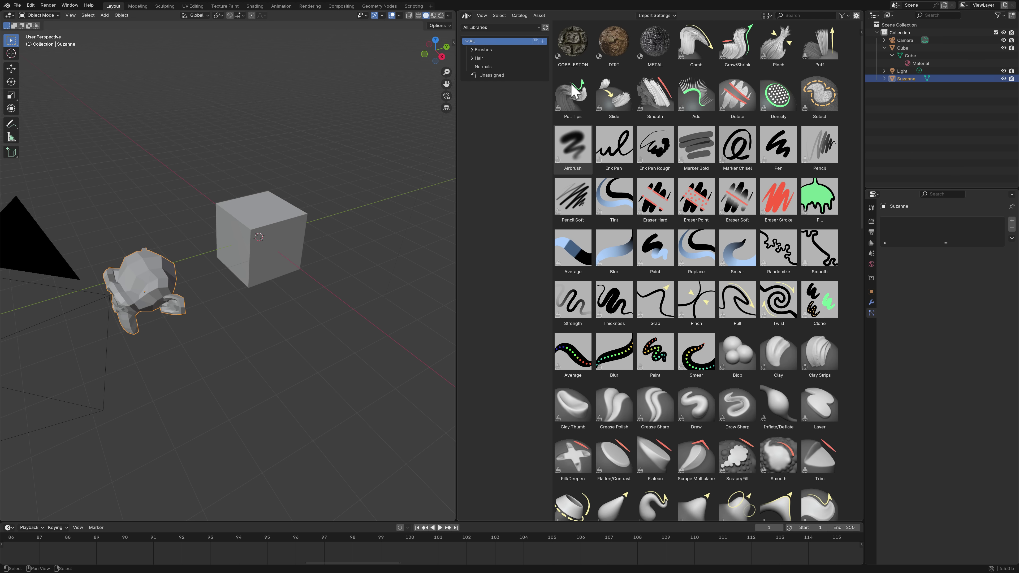
Step: Switch to Blender 4.4, change its UV Editor area into an Asset Browser and view the display settings
{"action": "left_click", "coordinate": [567, 99]}
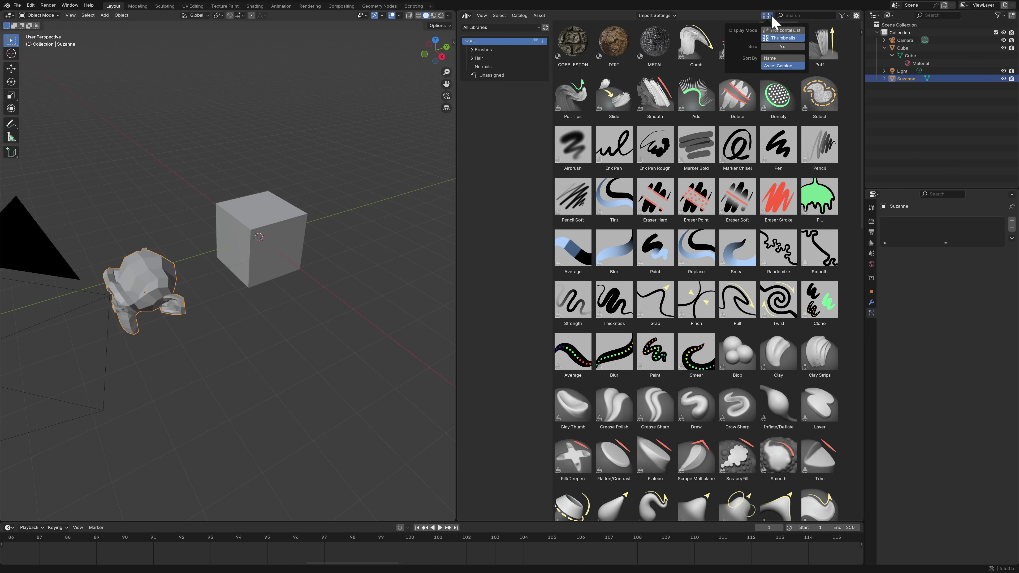
{"action": "key", "text": "alt+Tab"}
{"action": "left_click", "coordinate": [717, 207]}
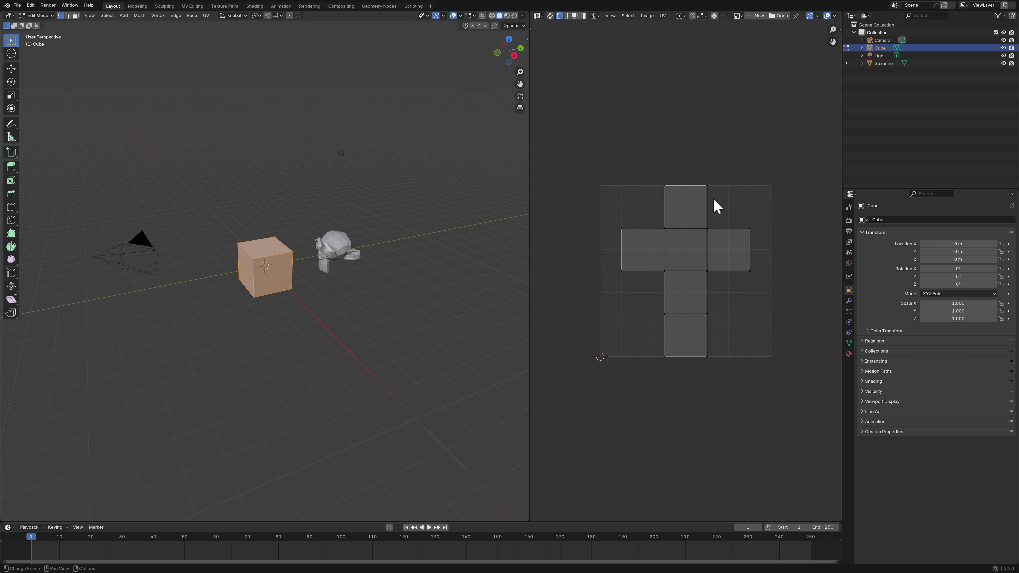
{"action": "left_click", "coordinate": [539, 16]}
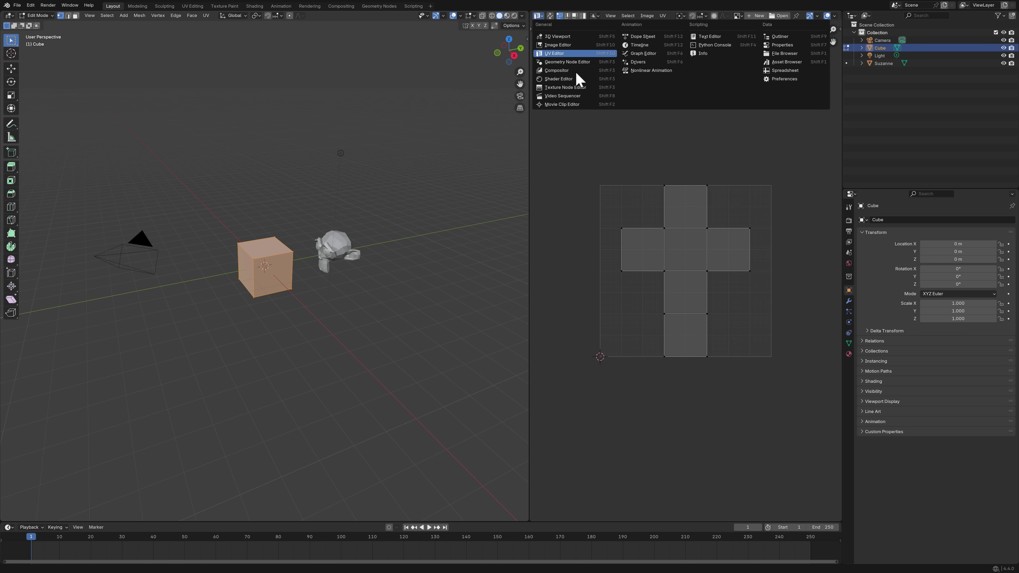
{"action": "left_click", "coordinate": [787, 62]}
{"action": "left_click", "coordinate": [745, 16]}
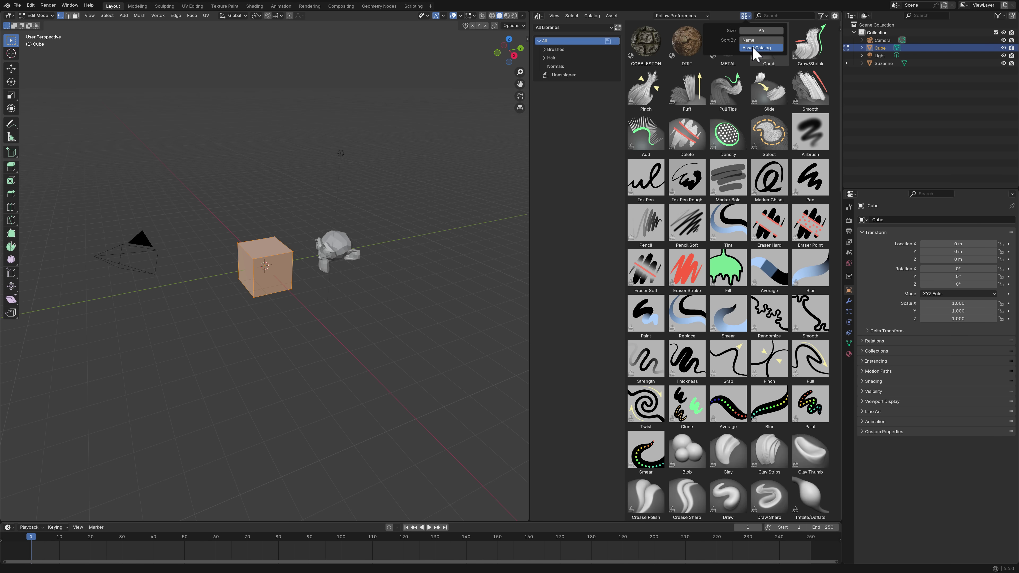
Step: Switch back to Blender 4.5, set the Asset Browser's display mode to Horizontal List and increase the preview size
{"action": "key", "text": "alt+Tab"}
{"action": "left_click", "coordinate": [766, 15]}
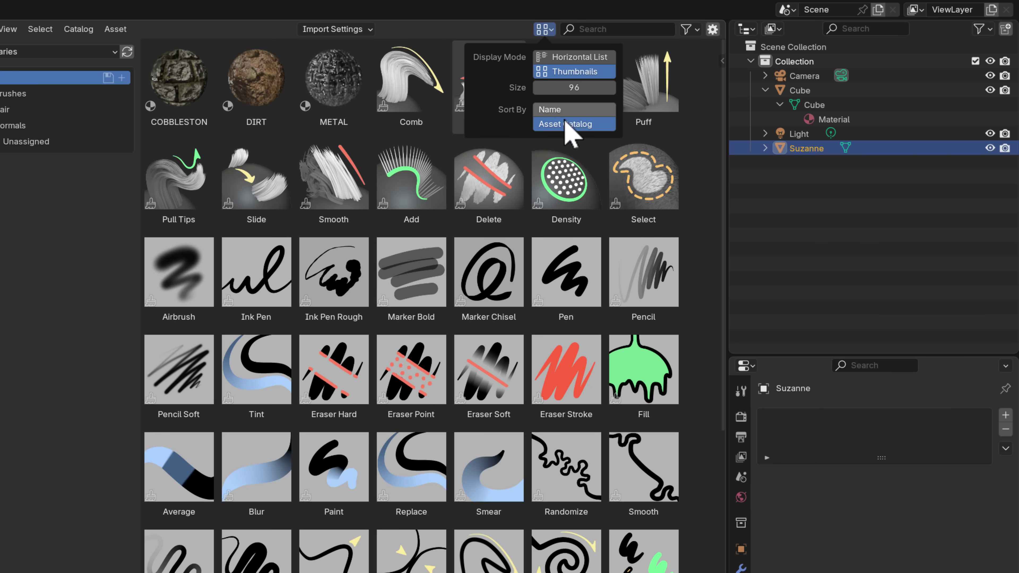
{"action": "left_click", "coordinate": [578, 57]}
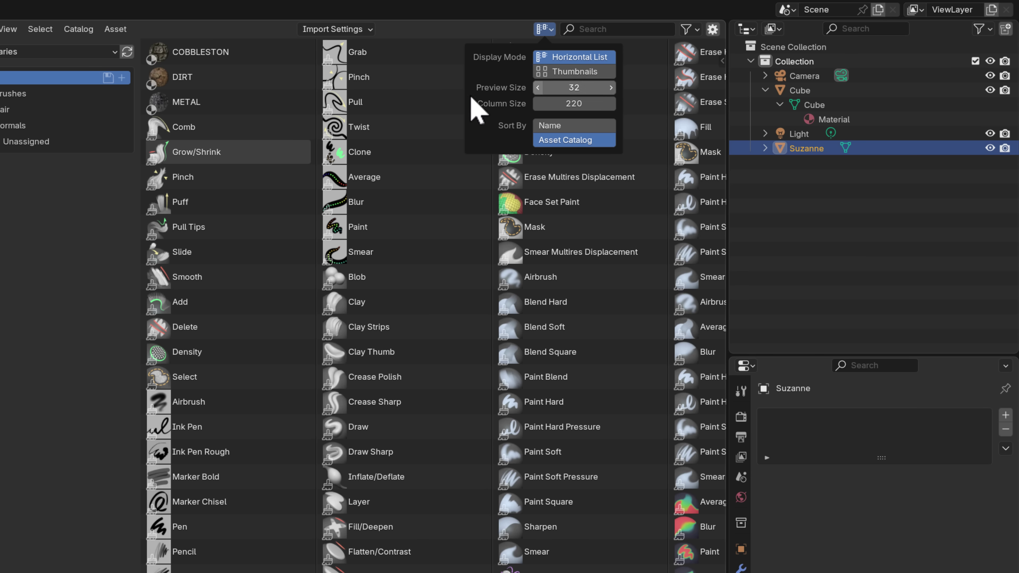
{"action": "left_click_drag", "start_coordinate": [574, 88], "coordinate": [609, 86]}
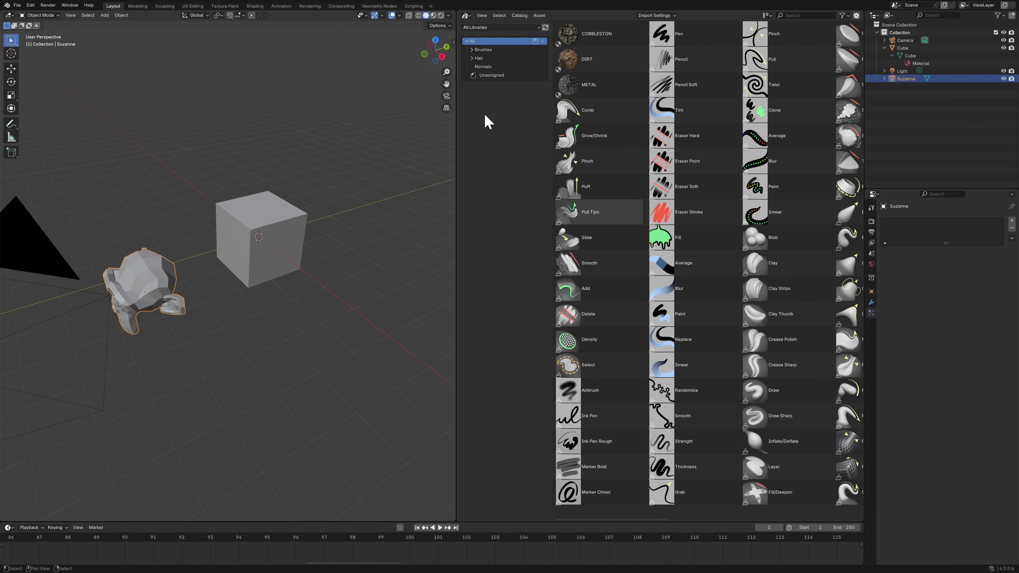
Step: Close the Asset Browser area by expanding the 3D viewport over it, and delete the monkey and the cube
{"action": "left_click_drag", "start_coordinate": [458, 12], "coordinate": [455, 92]}
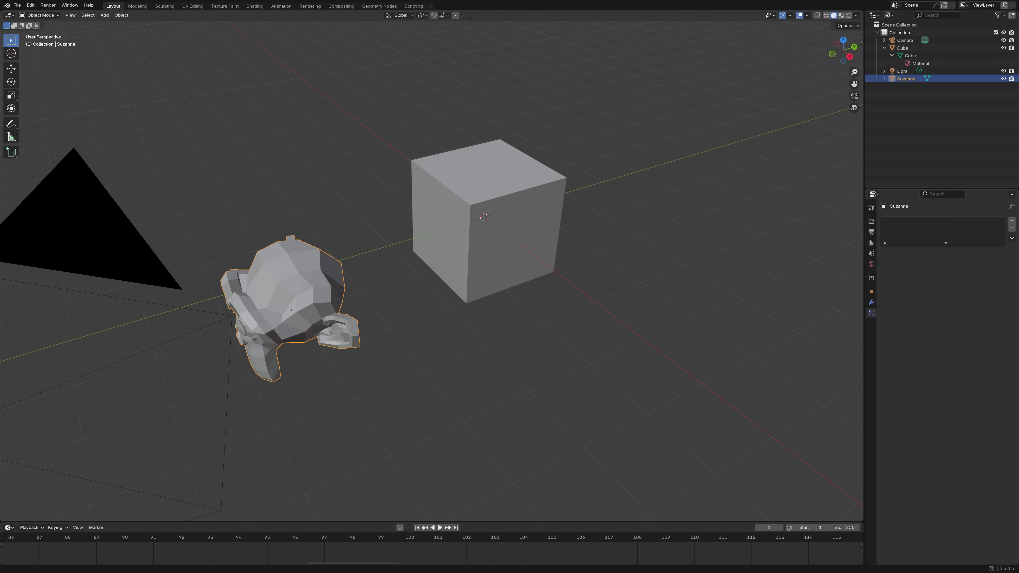
{"action": "left_click", "coordinate": [500, 174], "text": "shift"}
{"action": "key", "text": "x"}
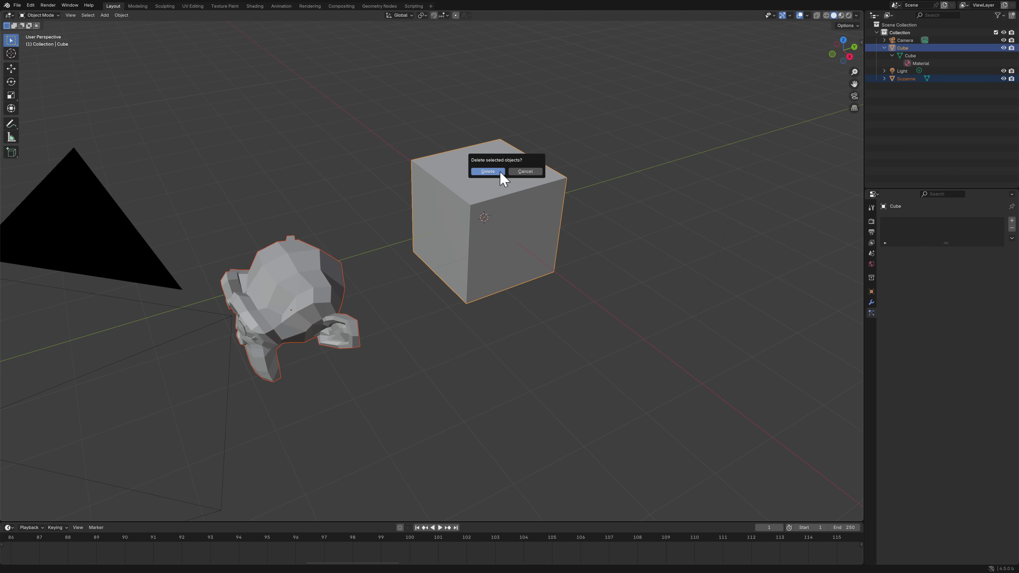
{"action": "left_click", "coordinate": [502, 173]}
{"action": "scroll", "coordinate": [464, 297], "scroll_direction": "down", "scroll_amount": 6}
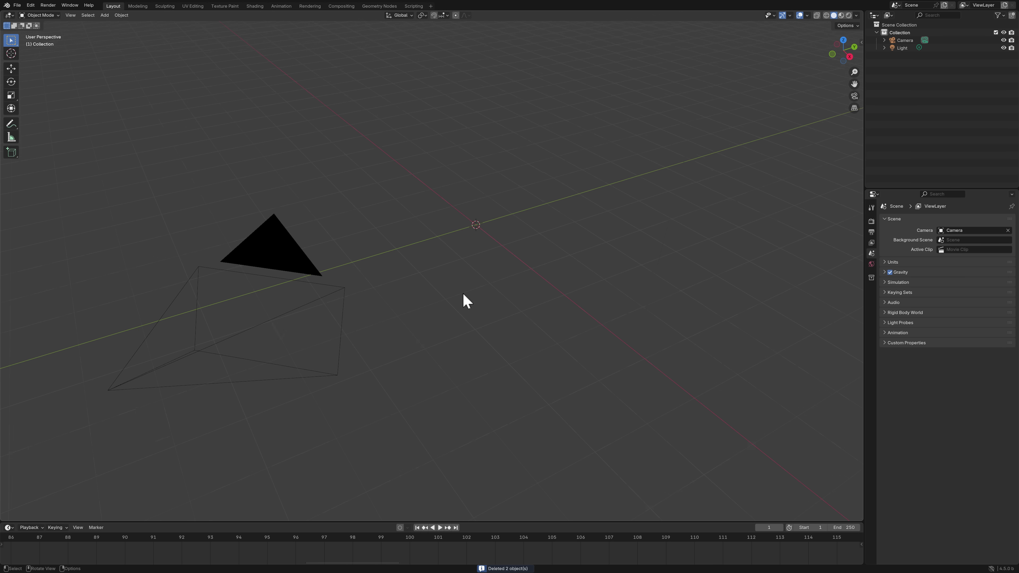
Step: Change the Outliner into a File Browser showing the Downloads folder and widen its area
{"action": "left_click", "coordinate": [874, 15]}
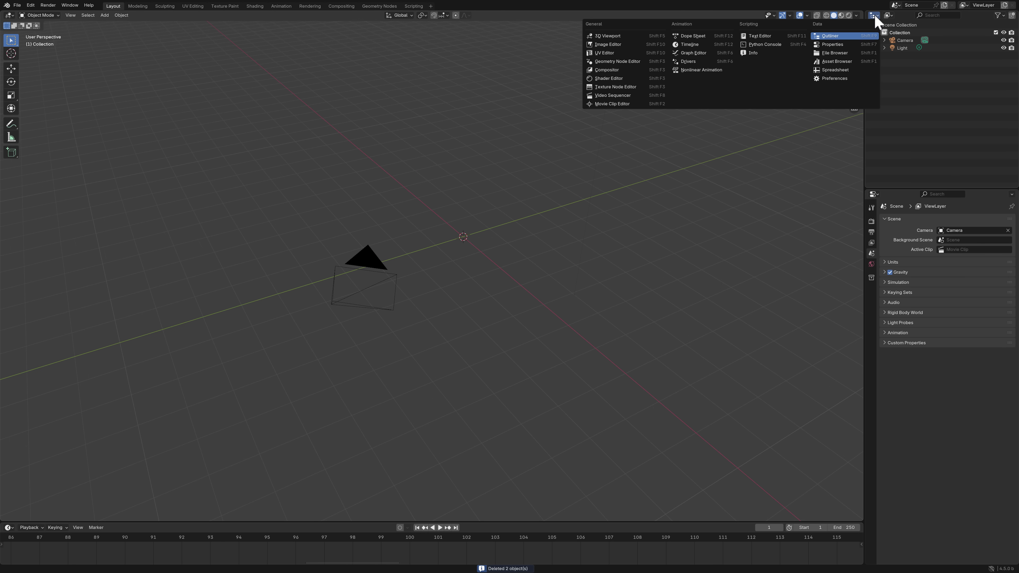
{"action": "left_click", "coordinate": [849, 54]}
{"action": "left_click", "coordinate": [897, 87]}
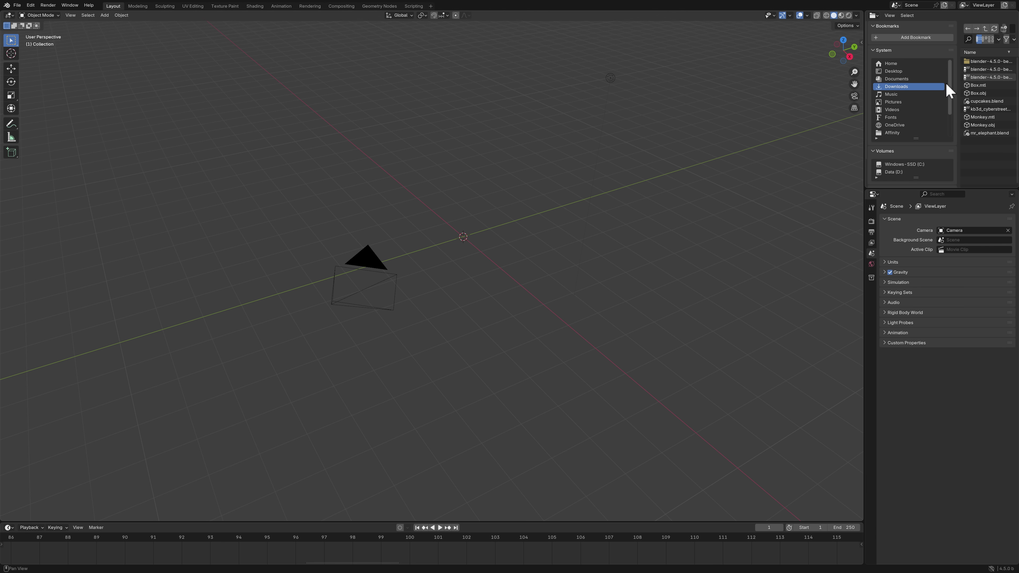
{"action": "left_click_drag", "start_coordinate": [864, 85], "coordinate": [732, 95]}
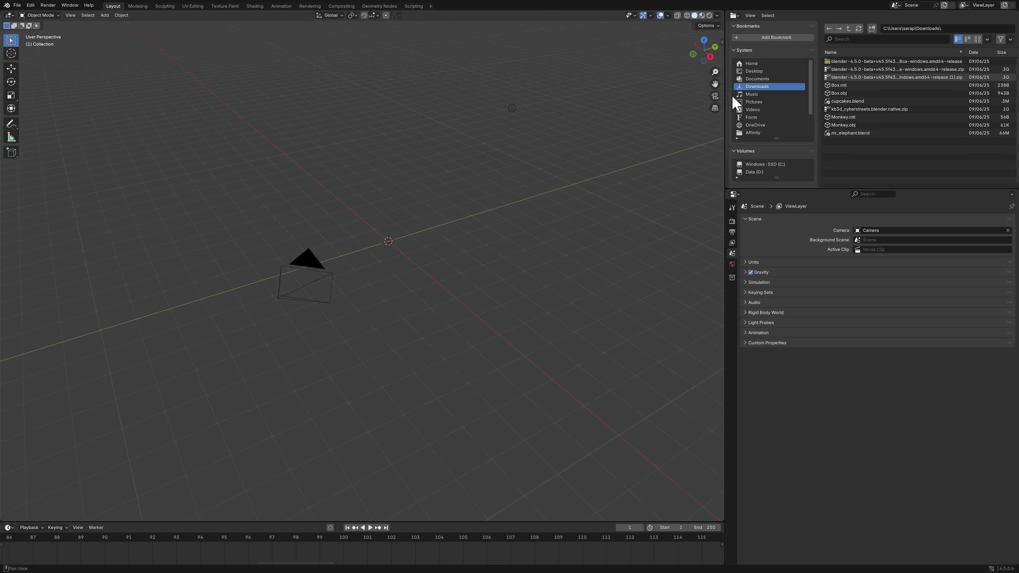
Step: Import Box.obj and Monkey.obj together from the File Browser into the 3D viewport and move the cube away from the monkey
{"action": "left_click", "coordinate": [838, 93]}
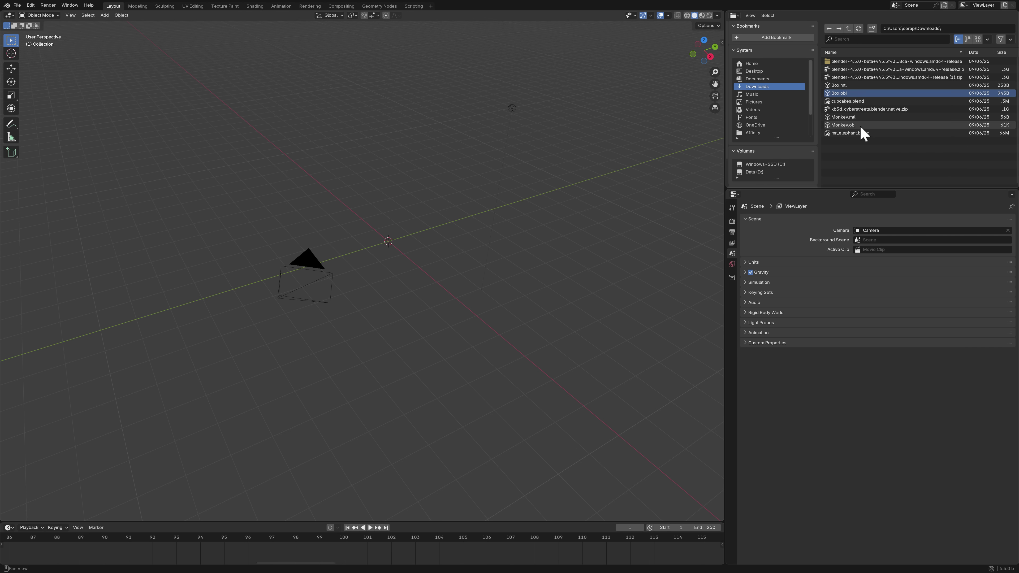
{"action": "left_click", "coordinate": [851, 125], "text": "ctrl"}
{"action": "left_click_drag", "start_coordinate": [851, 130], "coordinate": [387, 302]}
{"action": "left_click", "coordinate": [380, 424]}
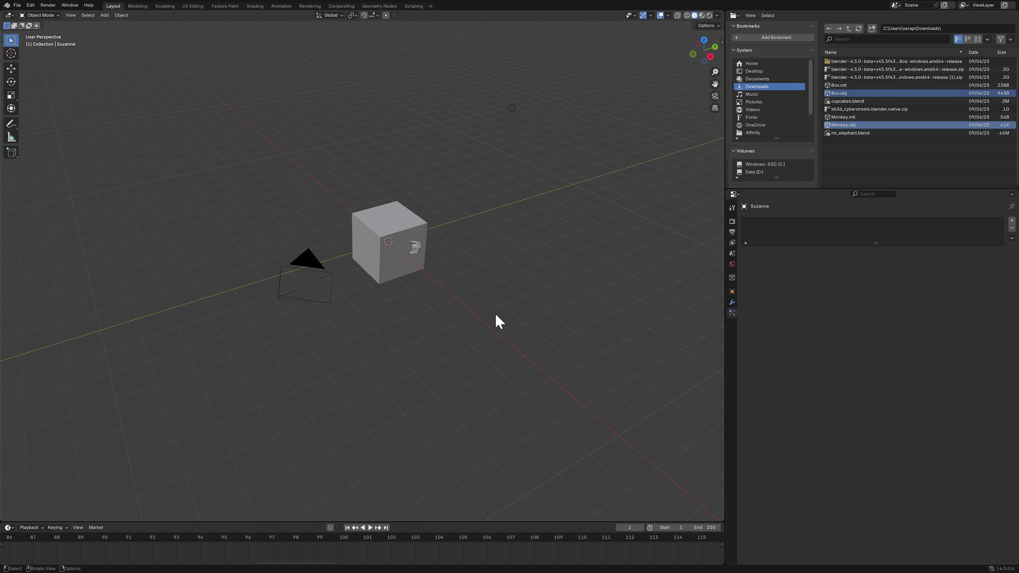
{"action": "left_click_drag", "start_coordinate": [394, 234], "coordinate": [529, 218]}
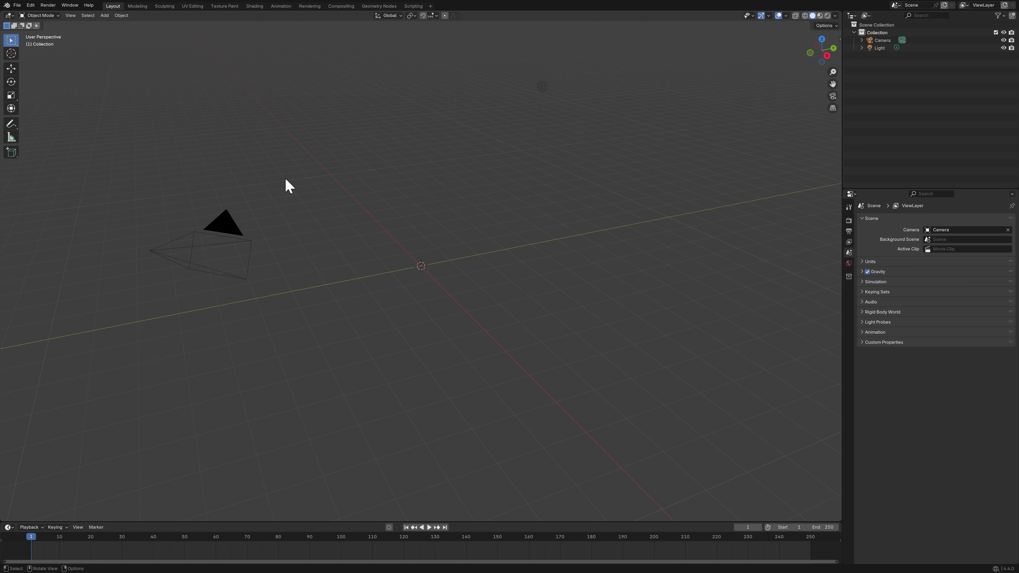
Step: In Blender 4.4, change the Outliner into a File Browser and open the Downloads folder
{"action": "left_click", "coordinate": [852, 16]}
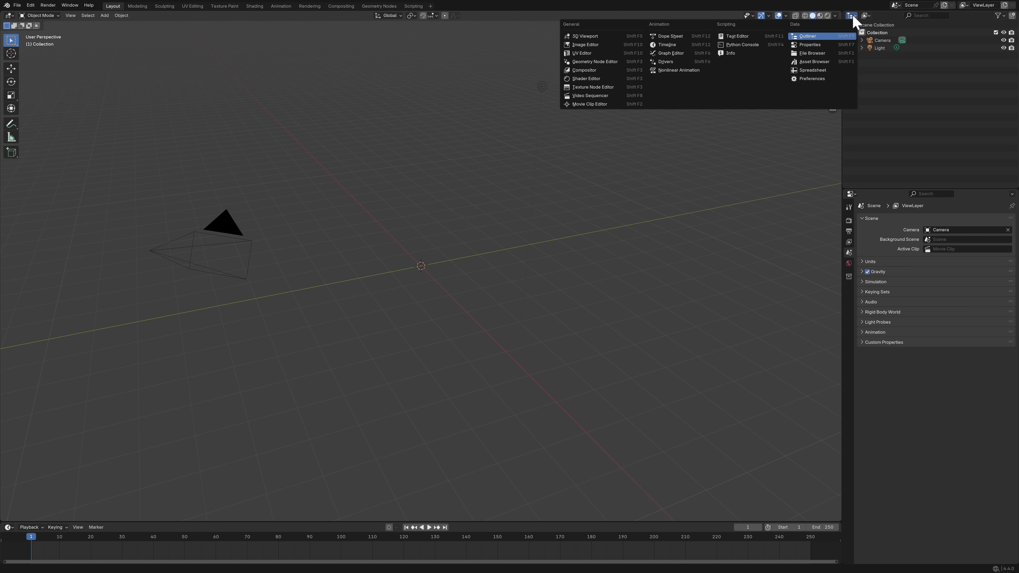
{"action": "left_click", "coordinate": [826, 54]}
{"action": "left_click", "coordinate": [878, 87]}
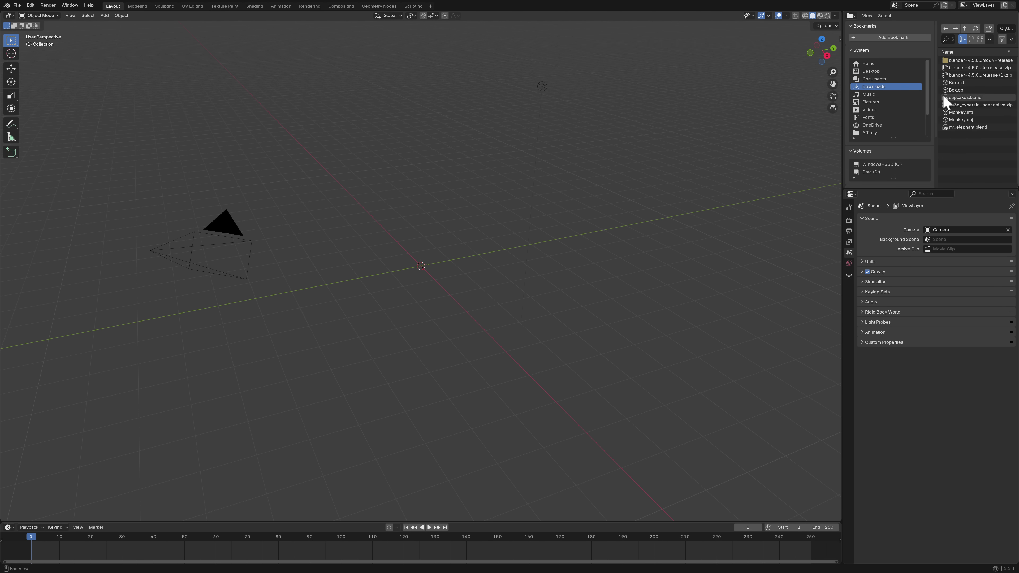
Step: Try importing Box.obj and Monkey.obj together into the 4.4 viewport and move the imported monkey slightly
{"action": "left_click", "coordinate": [968, 89]}
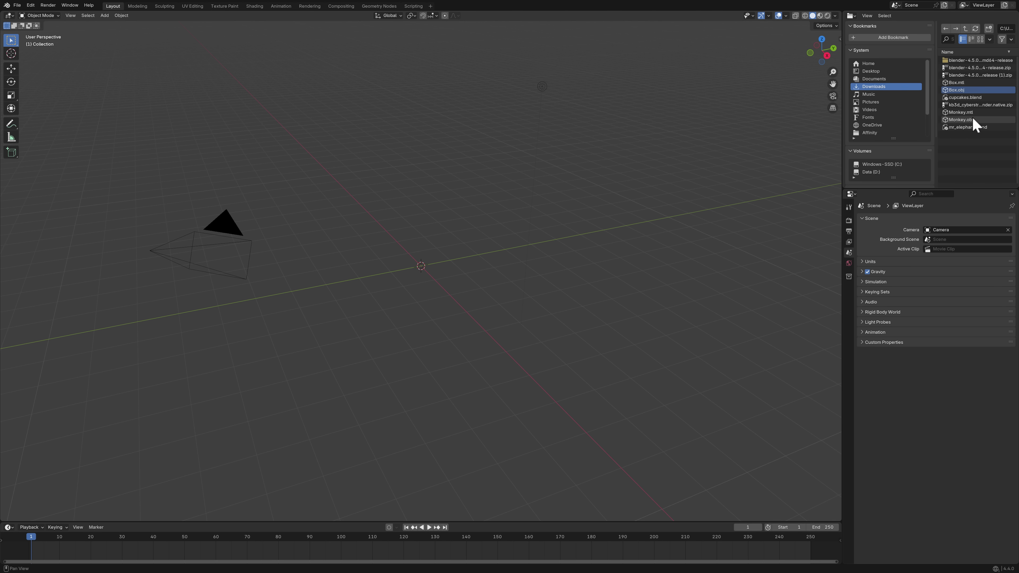
{"action": "left_click_drag", "start_coordinate": [973, 122], "coordinate": [496, 286]}
{"action": "left_click", "coordinate": [471, 413]}
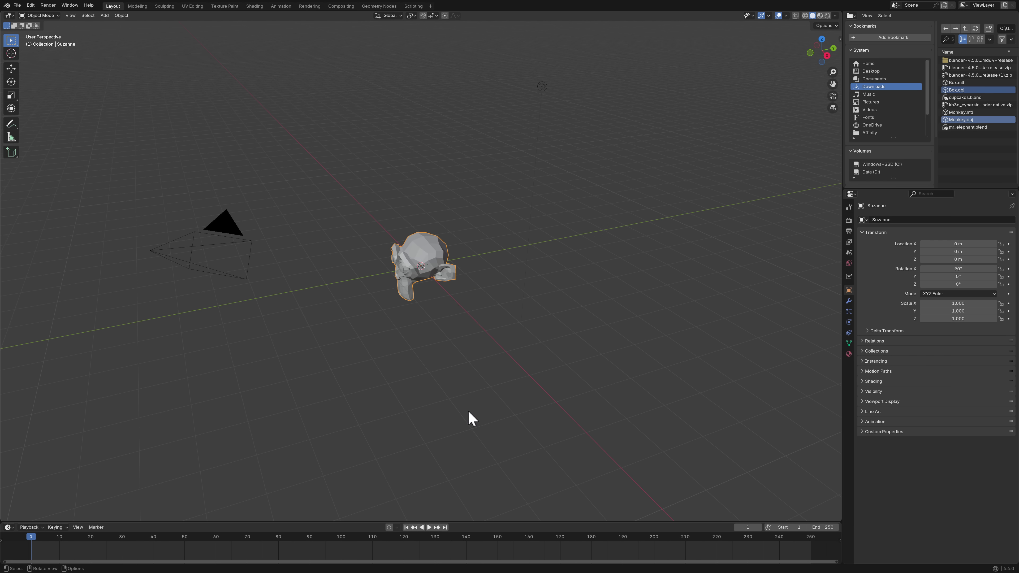
{"action": "mouse_move", "coordinate": [422, 266]}
{"action": "left_mouse_down"}
{"action": "mouse_move", "coordinate": [550, 246]}
{"action": "mouse_move", "coordinate": [427, 271]}
{"action": "left_mouse_up"}
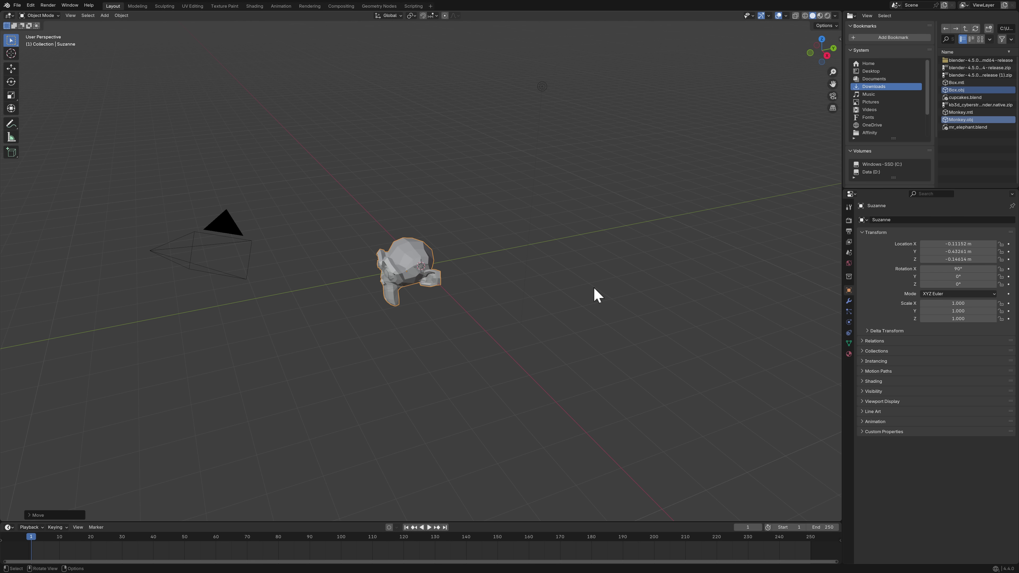
Step: Switch back to Blender 4.5, narrow the File Browser and Properties column and enlarge the Timeline area to most of the window height
{"action": "key", "text": "alt+Tab"}
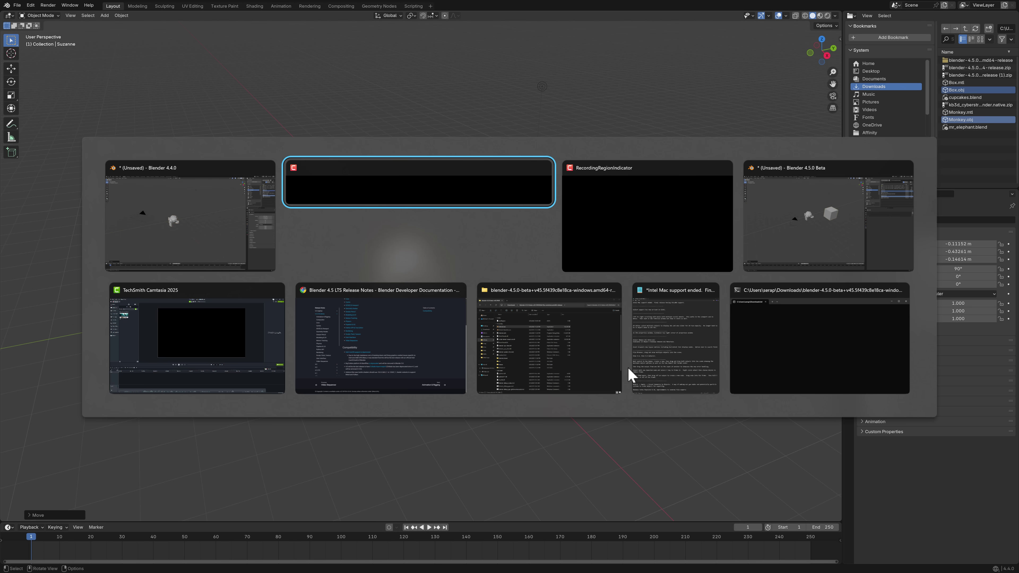
{"action": "key", "text": "Escape"}
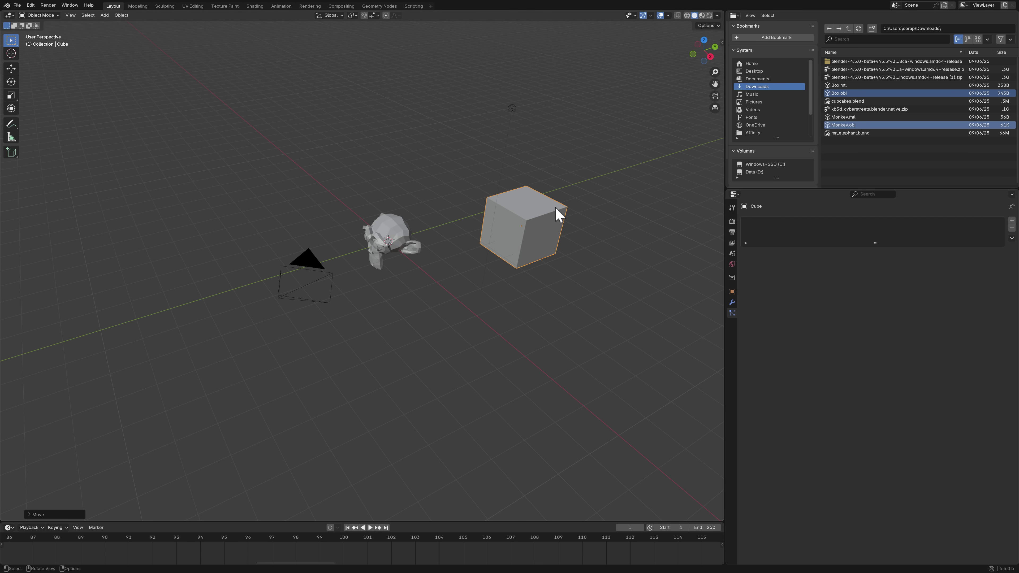
{"action": "left_click_drag", "start_coordinate": [724, 261], "coordinate": [873, 263]}
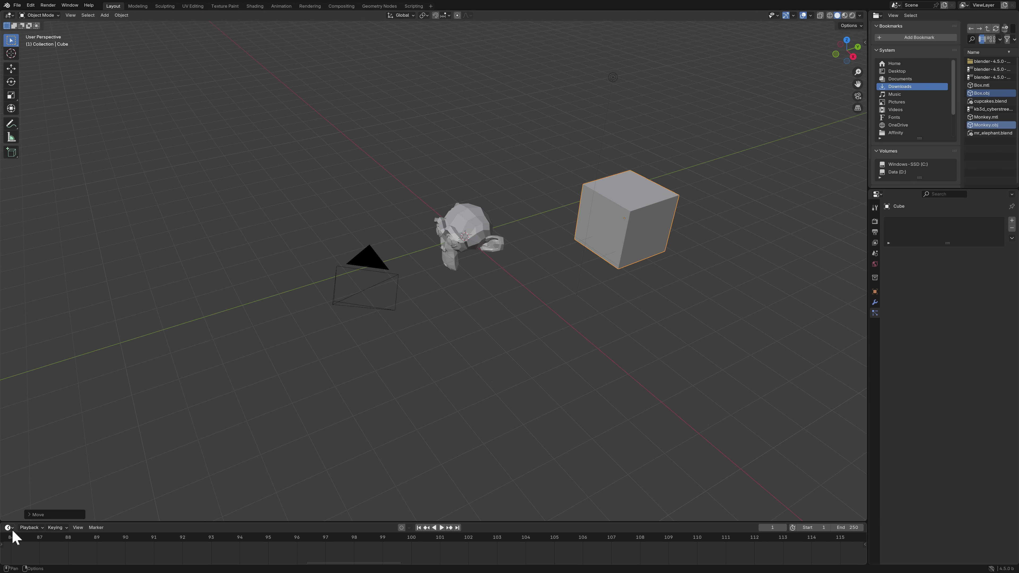
{"action": "left_click_drag", "start_coordinate": [53, 522], "coordinate": [182, 128]}
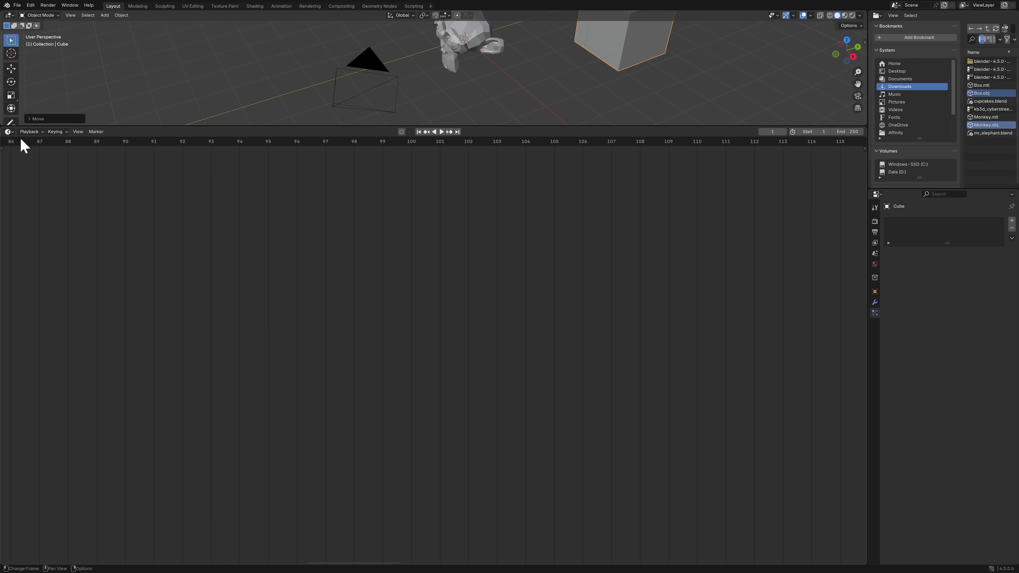
Step: Change the Timeline into a Geometry Node Editor and create a new node group on the cube
{"action": "left_click", "coordinate": [9, 132]}
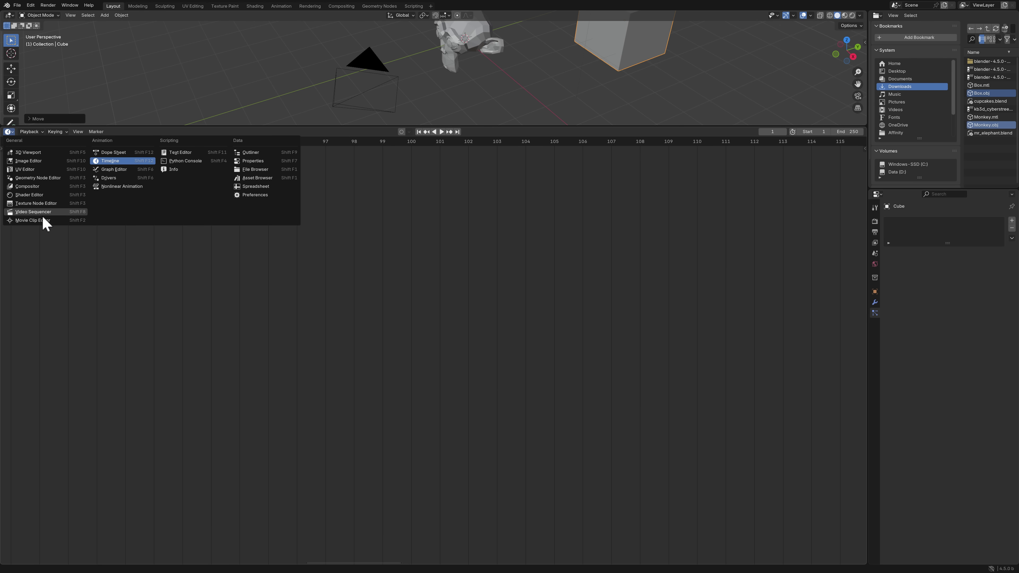
{"action": "left_click", "coordinate": [39, 180]}
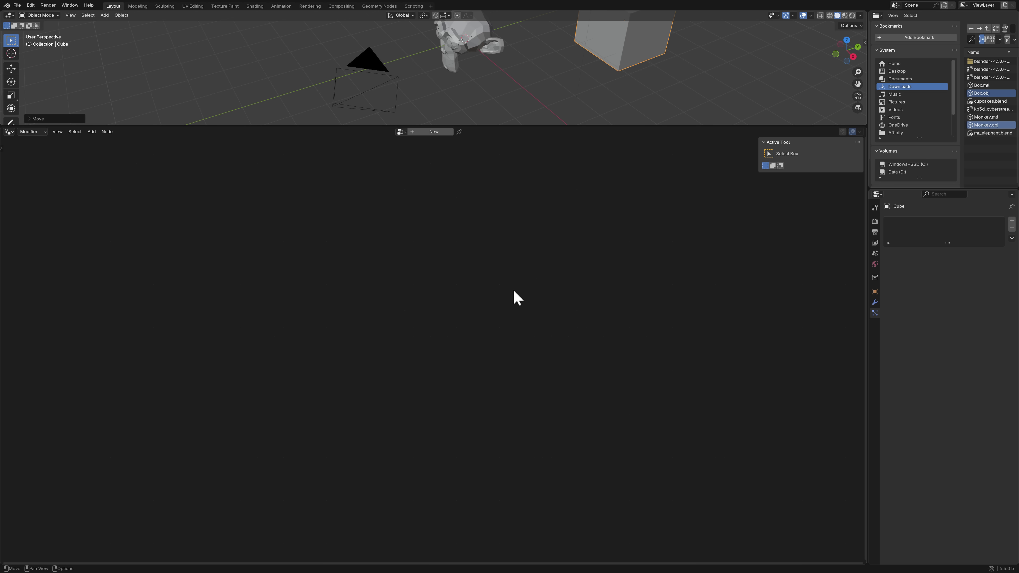
{"action": "left_click", "coordinate": [434, 131]}
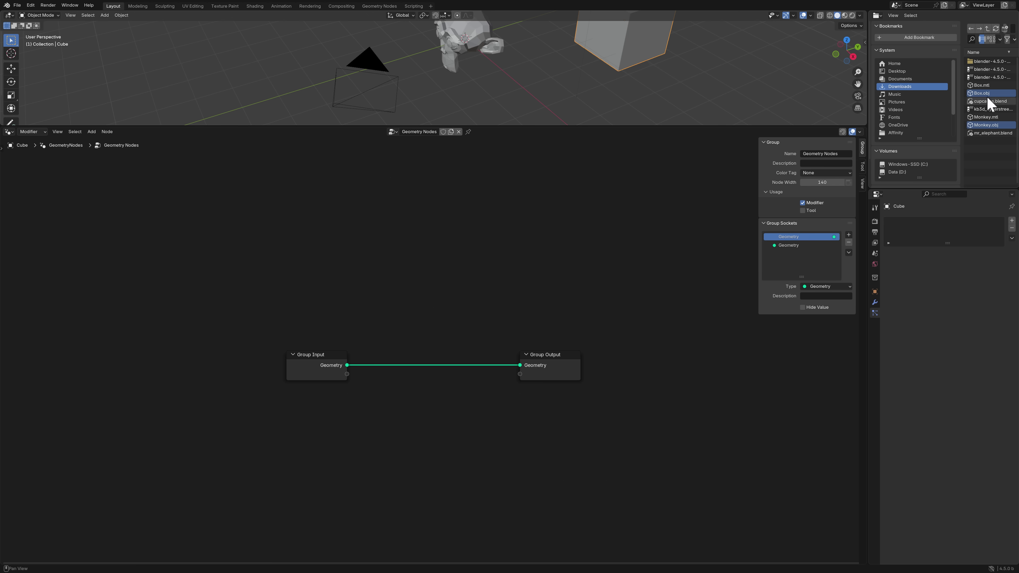
Step: Bring Box.obj and Monkey.obj into the node tree as Import OBJ nodes and look up the Import category among the Input nodes
{"action": "left_click_drag", "start_coordinate": [986, 94], "coordinate": [424, 249]}
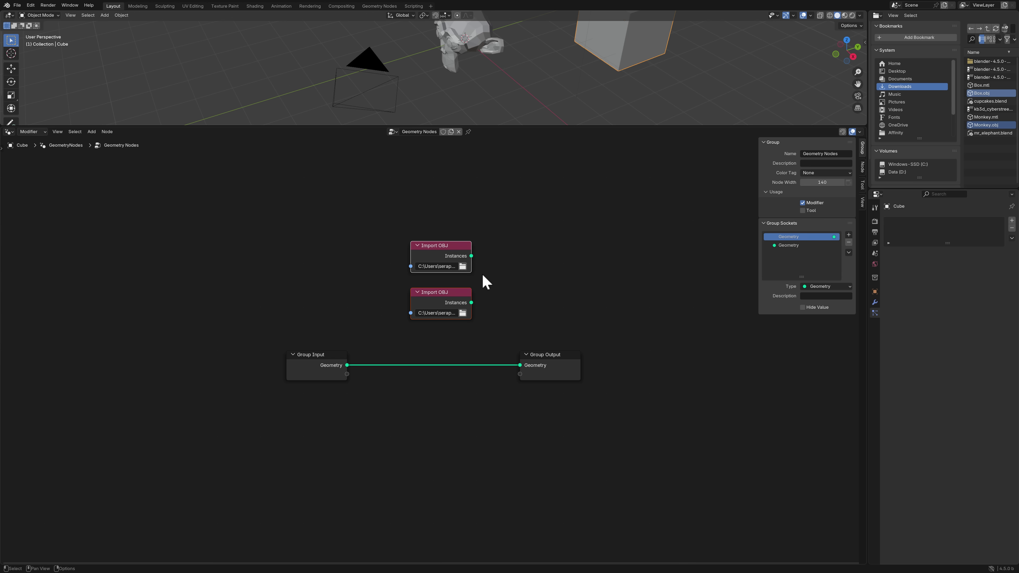
{"action": "left_click", "coordinate": [551, 259]}
{"action": "right_click", "coordinate": [550, 259]}
{"action": "mouse_move", "coordinate": [551, 259]}
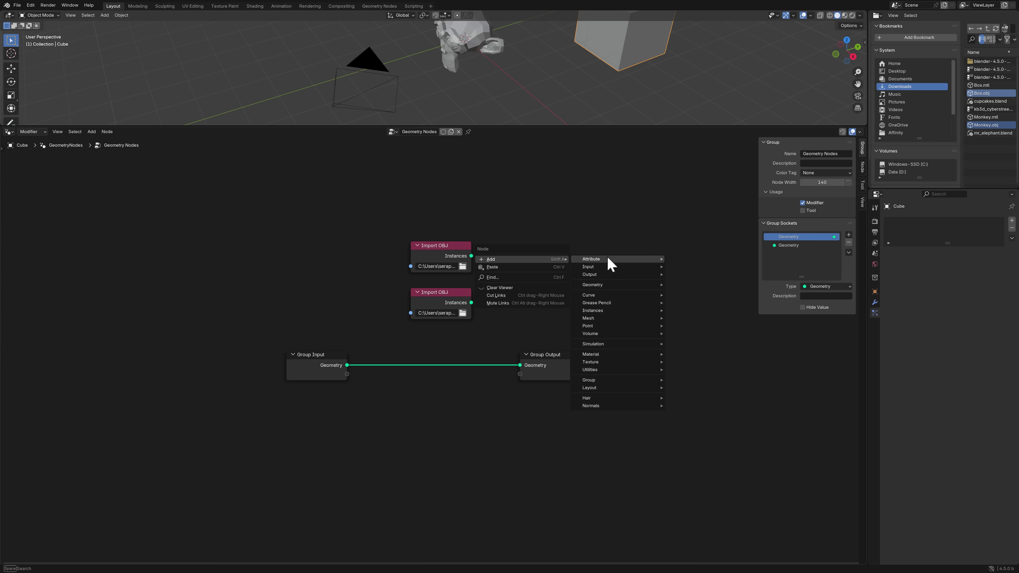
{"action": "mouse_move", "coordinate": [617, 274]}
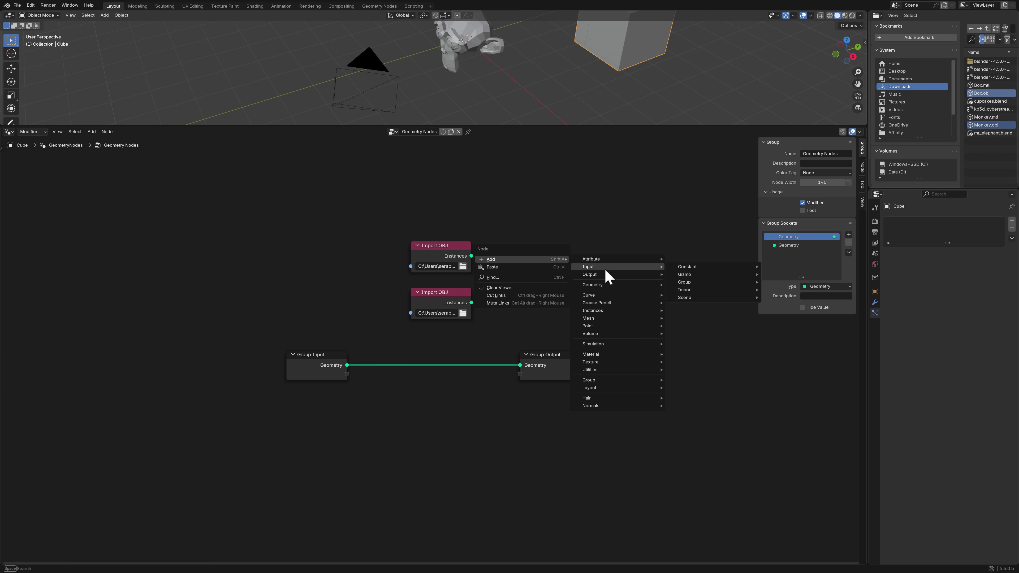
{"action": "mouse_move", "coordinate": [701, 291]}
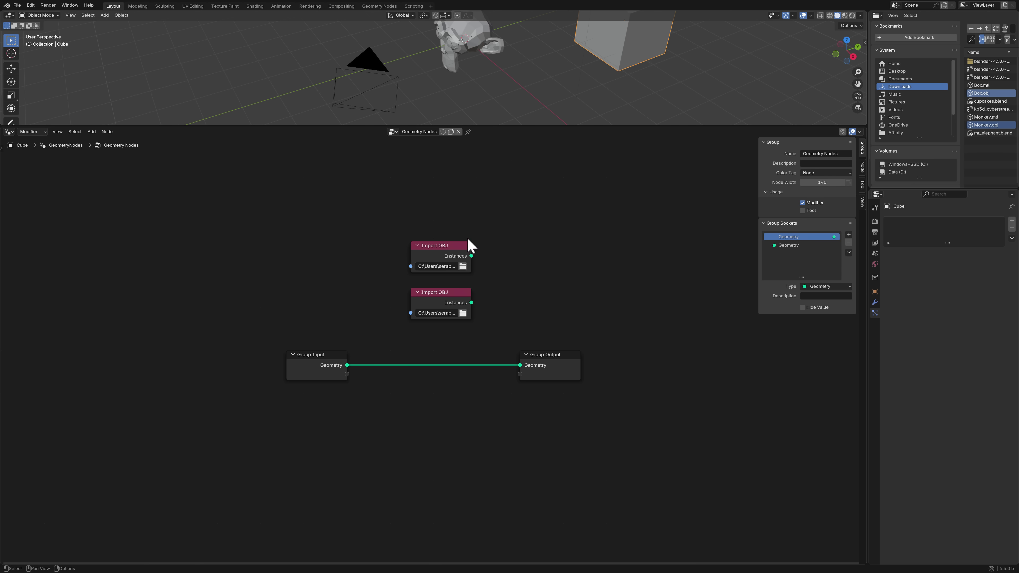
Step: Link the upper Import OBJ node's Instances output to the other one's Path input and spread the two nodes apart
{"action": "left_click_drag", "start_coordinate": [449, 248], "coordinate": [410, 314]}
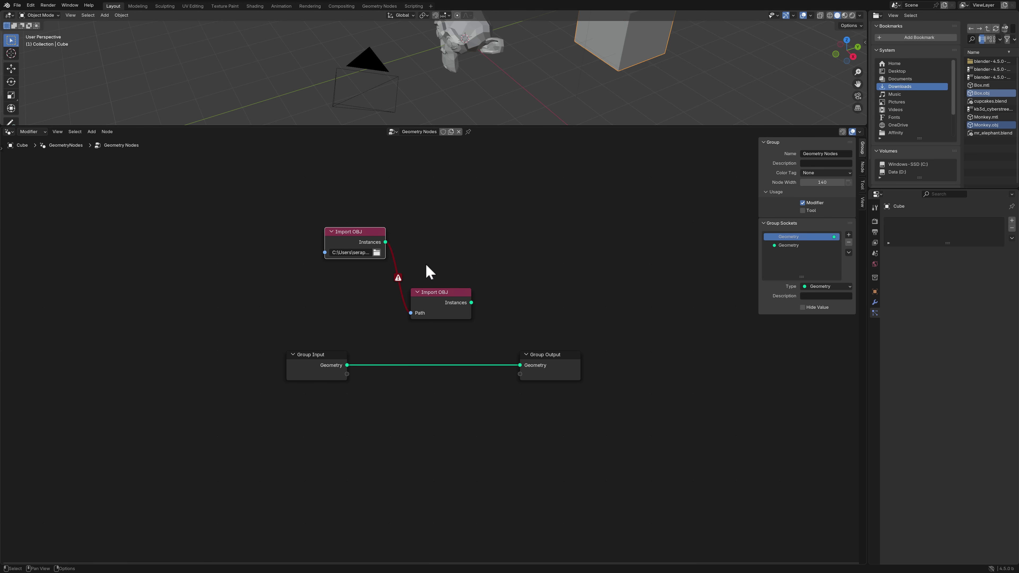
{"action": "scroll", "coordinate": [398, 297], "scroll_direction": "up", "scroll_amount": 2}
{"action": "left_click_drag", "start_coordinate": [424, 272], "coordinate": [477, 221]}
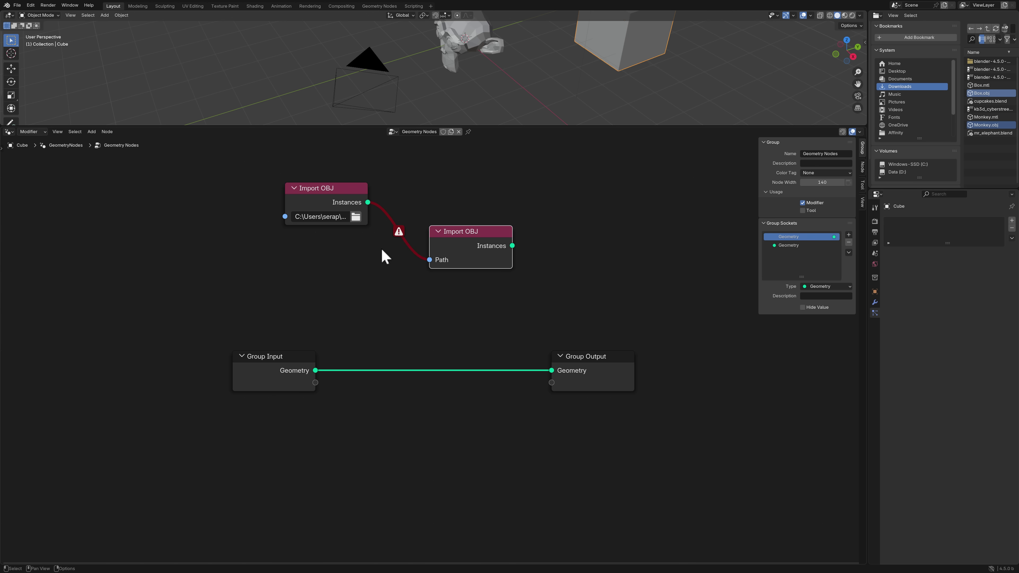
{"action": "scroll", "coordinate": [414, 313], "scroll_direction": "up", "scroll_amount": 1}
{"action": "scroll", "coordinate": [414, 317], "scroll_direction": "up", "scroll_amount": 5, "text": "shift"}
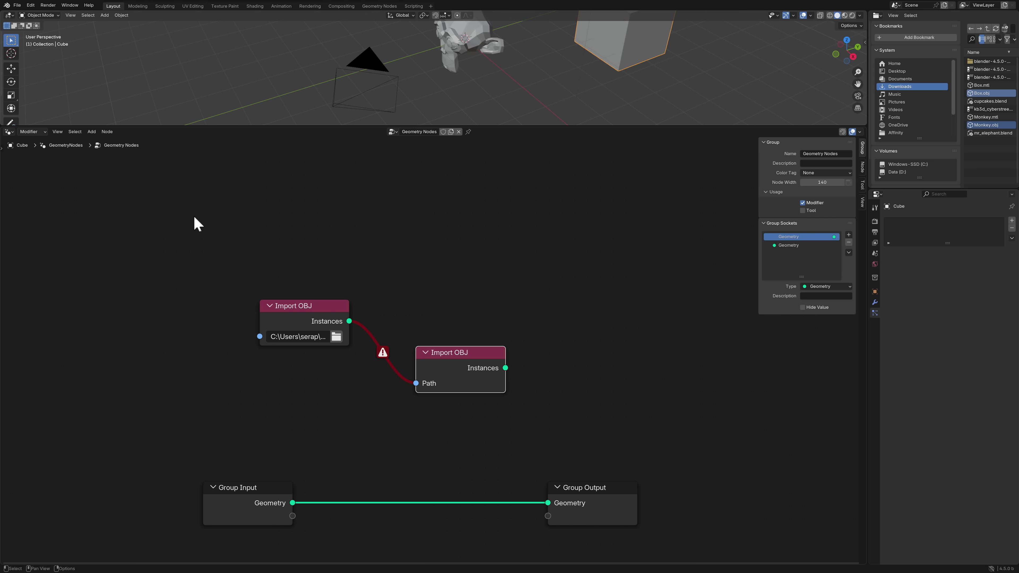
Step: Enclose the two Import OBJ nodes in a frame labelled "My Framed Nodes"
{"action": "left_click_drag", "start_coordinate": [193, 216], "coordinate": [563, 436]}
{"action": "key", "text": "ctrl+j"}
{"action": "key", "text": "F2"}
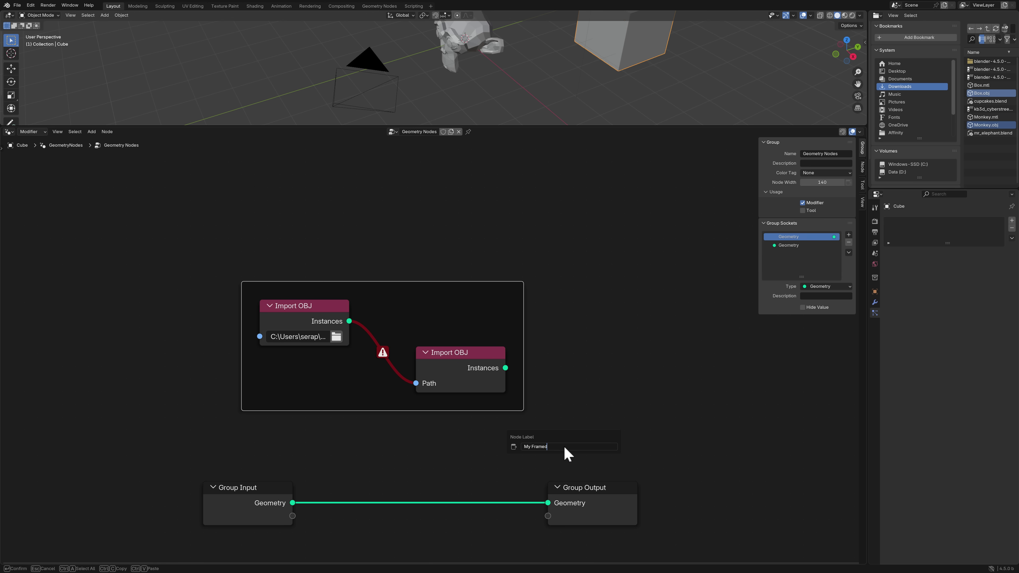
{"action": "type", "text": "My Framed Nodes"}
{"action": "key", "text": "Return"}
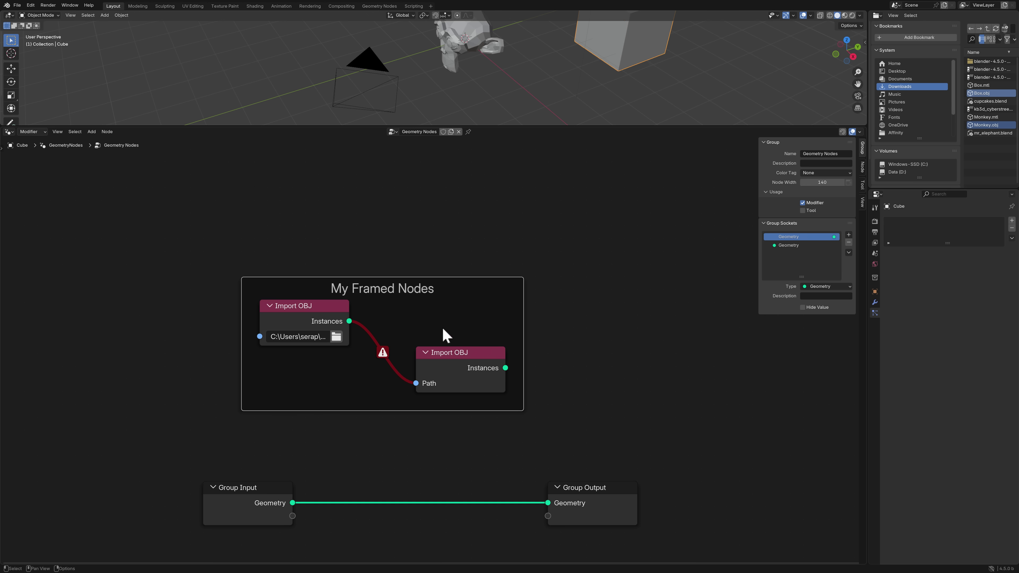
Step: Add a Capture Attribute node linked from the right Import OBJ node's Instances output and move it into the My Framed Nodes frame
{"action": "mouse_move", "coordinate": [507, 370]}
{"action": "left_click_drag", "start_coordinate": [505, 368], "coordinate": [575, 327]}
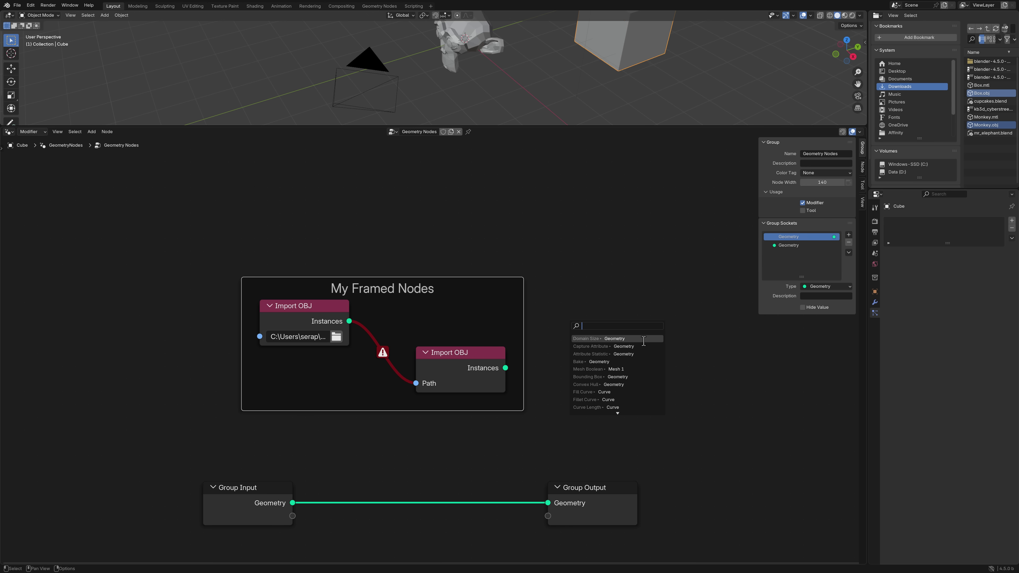
{"action": "left_click", "coordinate": [620, 346]}
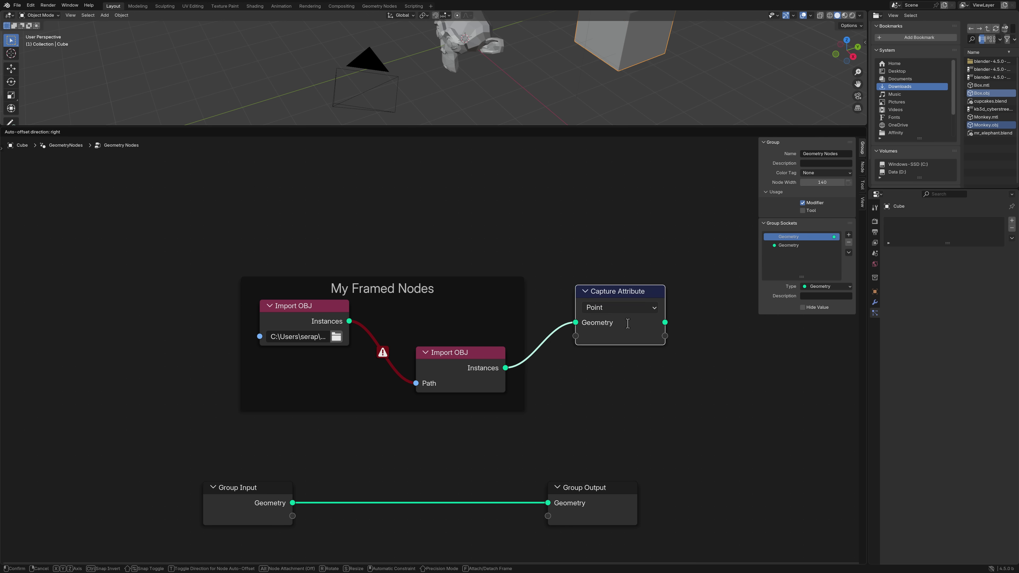
{"action": "left_click", "coordinate": [631, 327]}
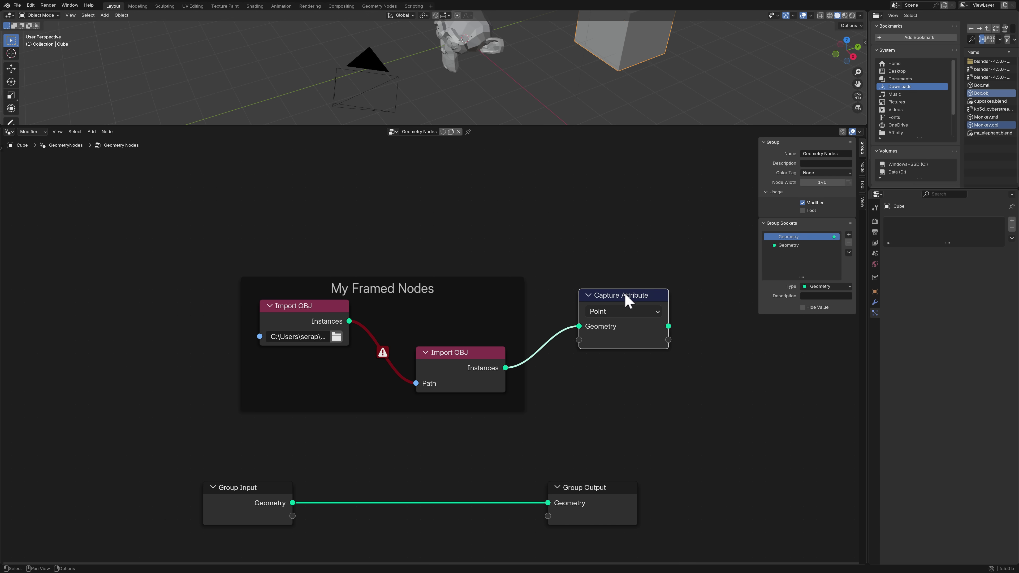
{"action": "left_click_drag", "start_coordinate": [628, 300], "coordinate": [508, 243]}
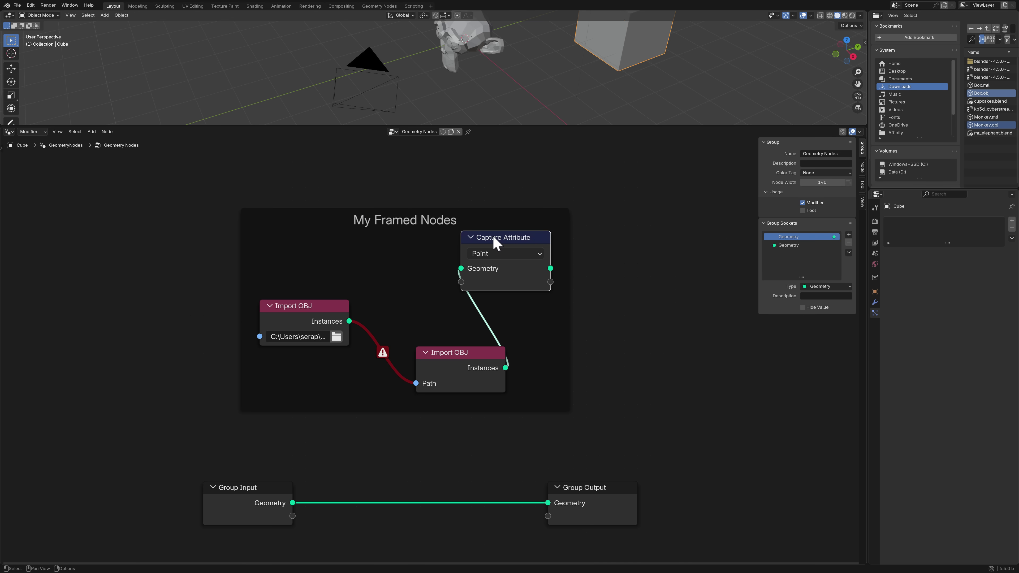
Step: Try a nested frame with a filler label of repeated f's around the Capture Attribute node and remove it
{"action": "key", "text": "ctrl+j"}
{"action": "key", "text": "F2"}
{"action": "type", "text": "ffffffffff"}
{"action": "key", "text": "Return"}
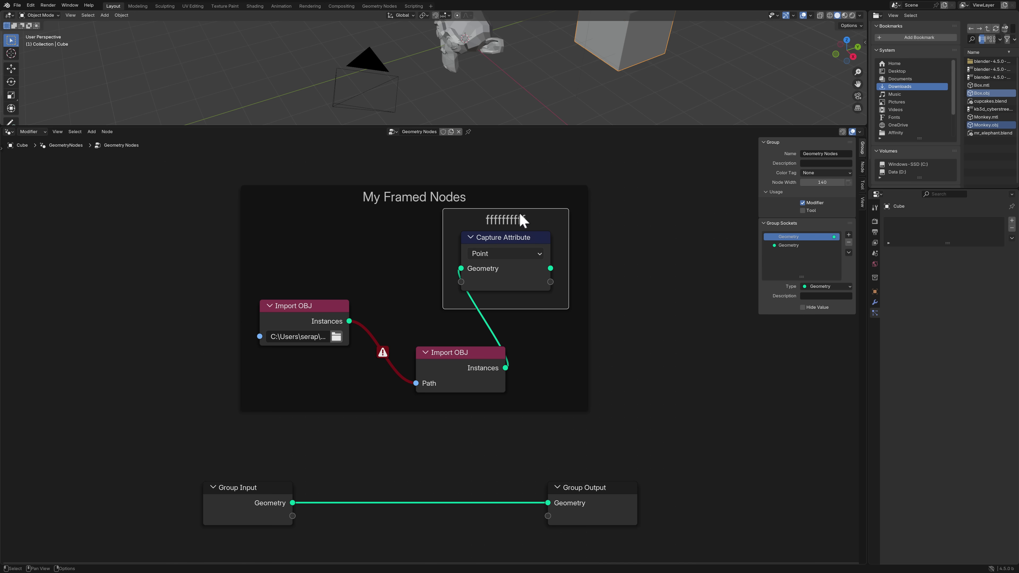
{"action": "key", "text": "x"}
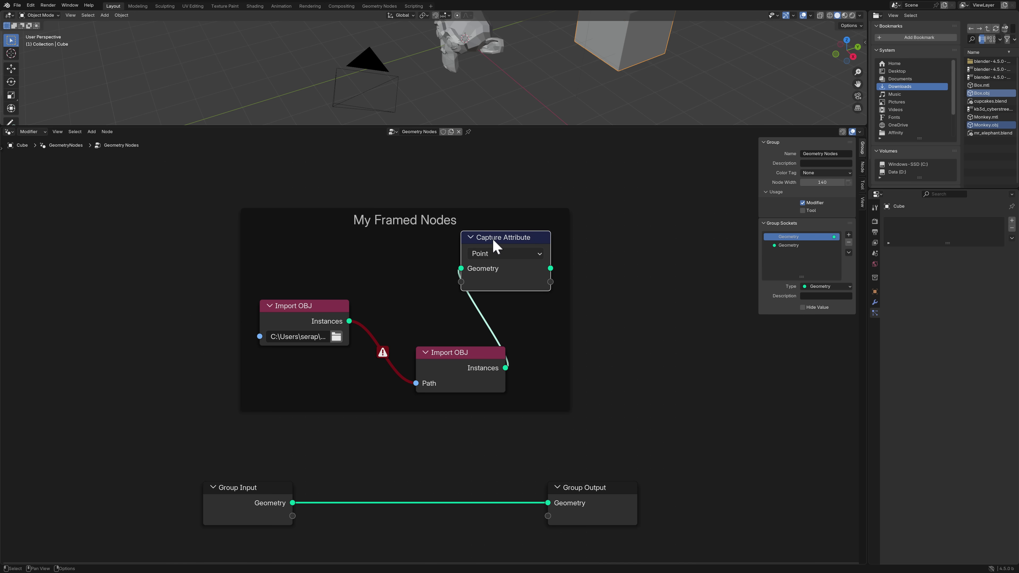
Step: Move the Capture Attribute node out of the My Framed Nodes frame, beside the right Import OBJ node
{"action": "left_click_drag", "start_coordinate": [494, 239], "coordinate": [587, 309]}
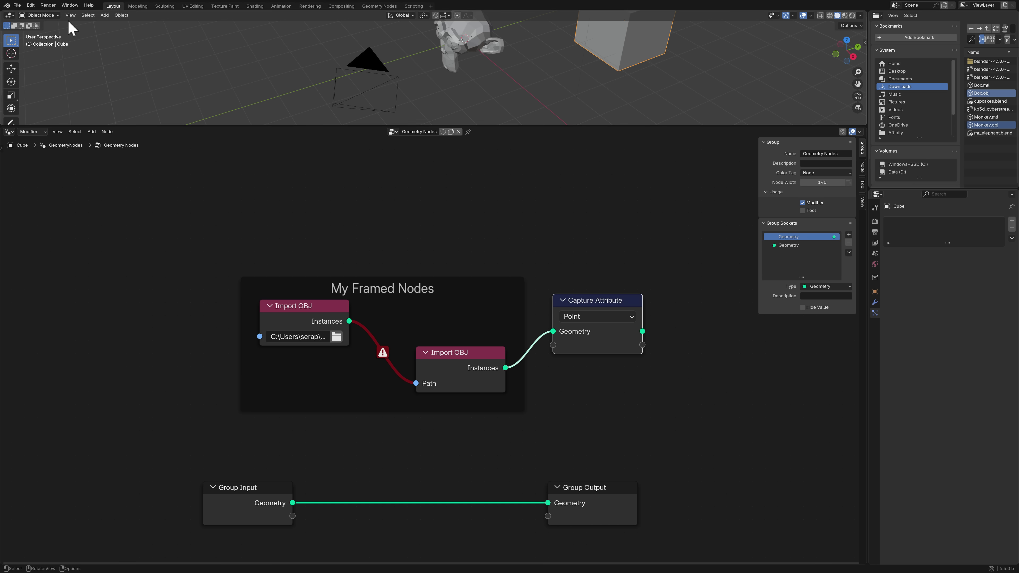
Step: Open the recent file cupcakes.blend without saving the current scene
{"action": "left_click", "coordinate": [17, 5]}
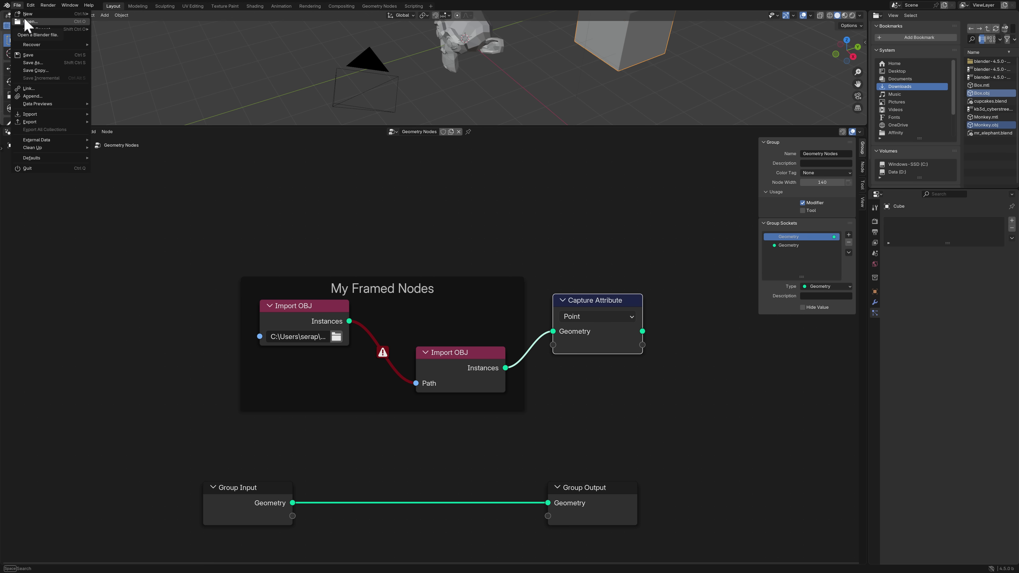
{"action": "mouse_move", "coordinate": [39, 29]}
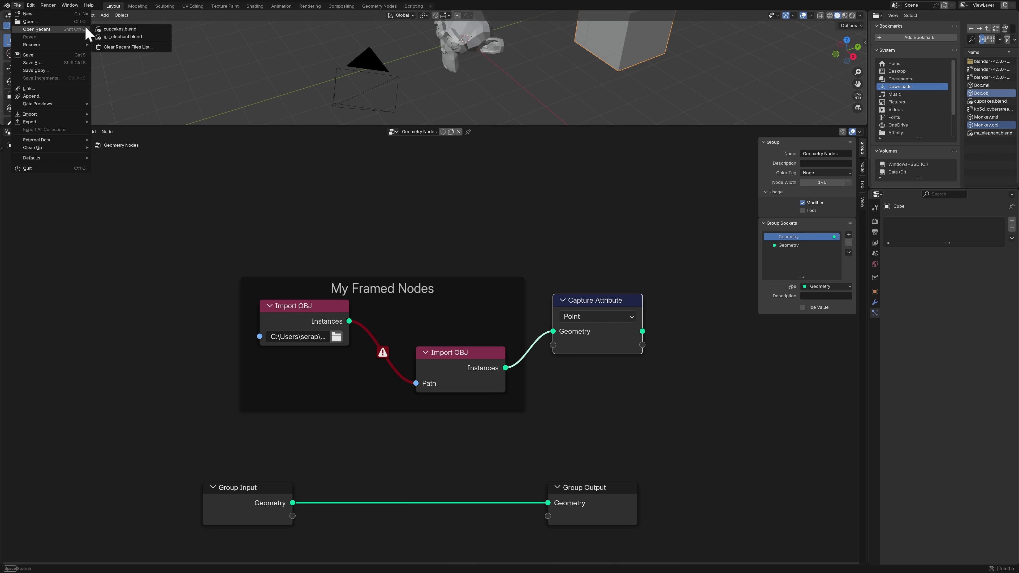
{"action": "left_click", "coordinate": [113, 30]}
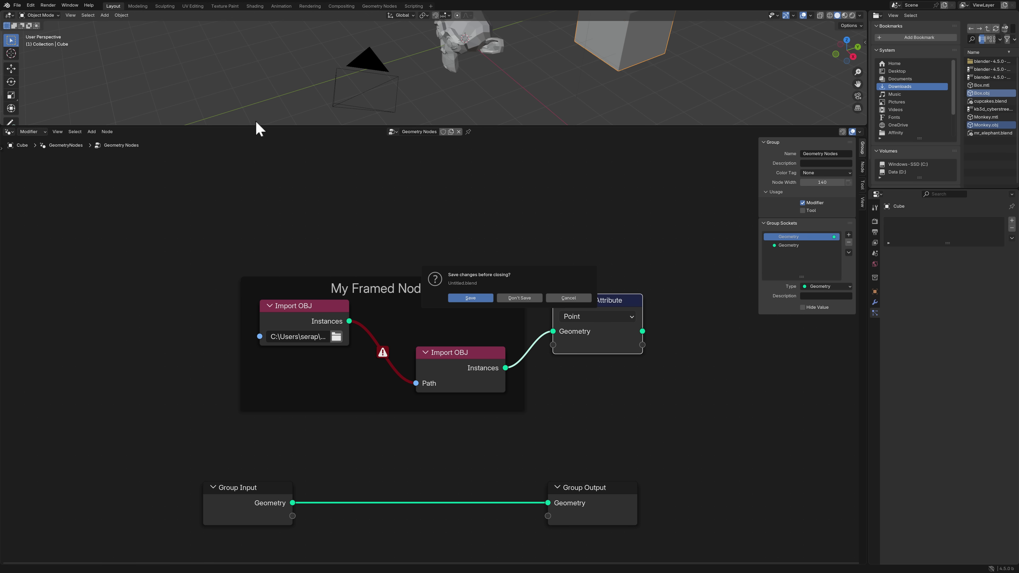
{"action": "left_click", "coordinate": [523, 300]}
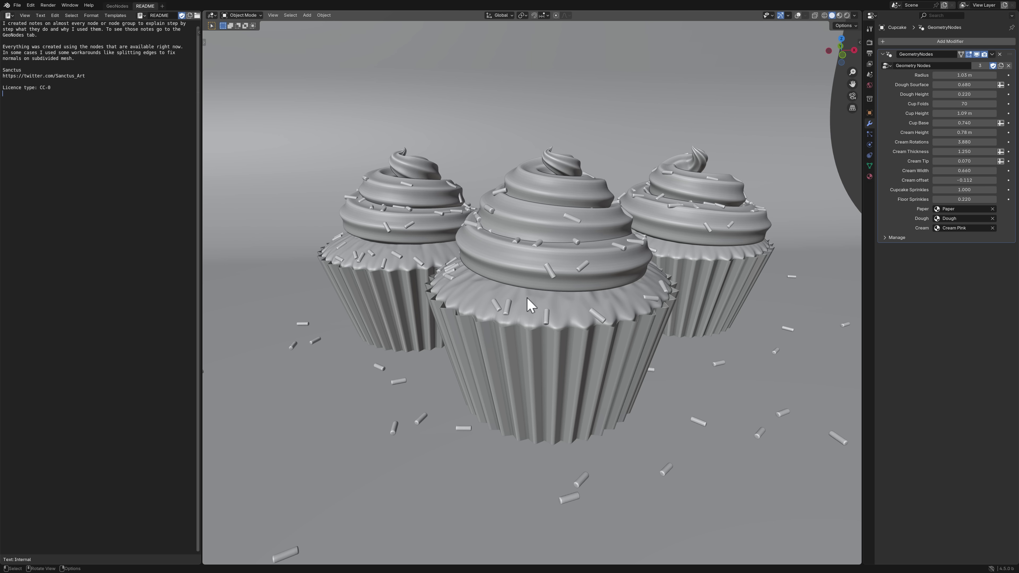
Step: Show the whole cupcake scene outside the camera view in Rendered shading and set the Cupcake's Cup Base to 0.610
{"action": "right_click", "coordinate": [626, 269]}
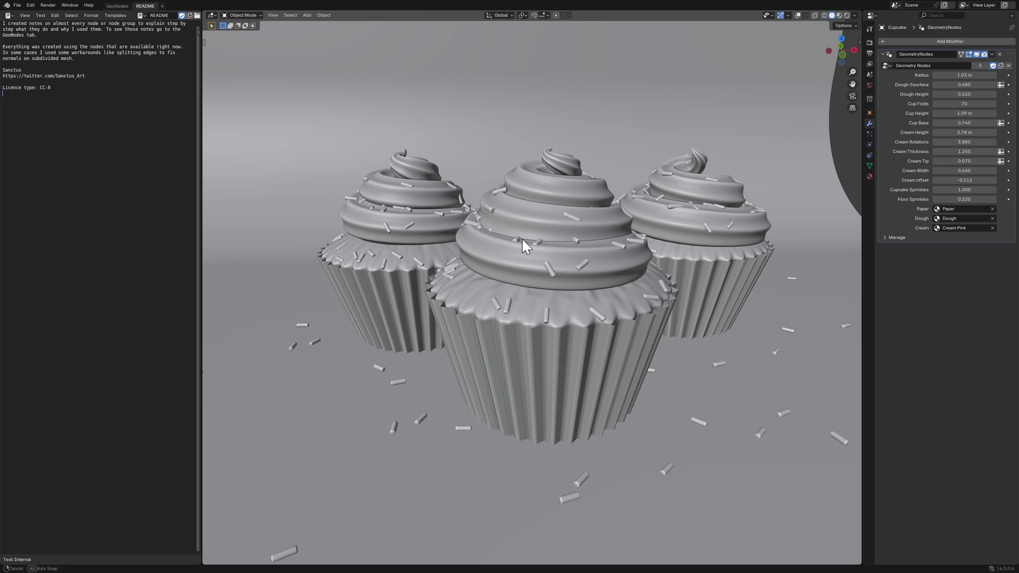
{"action": "key", "text": "KP_0"}
{"action": "scroll", "coordinate": [582, 234], "scroll_direction": "down", "scroll_amount": 6}
{"action": "middle_click_drag", "start_coordinate": [578, 241], "coordinate": [678, 152]}
{"action": "left_click", "coordinate": [846, 15]}
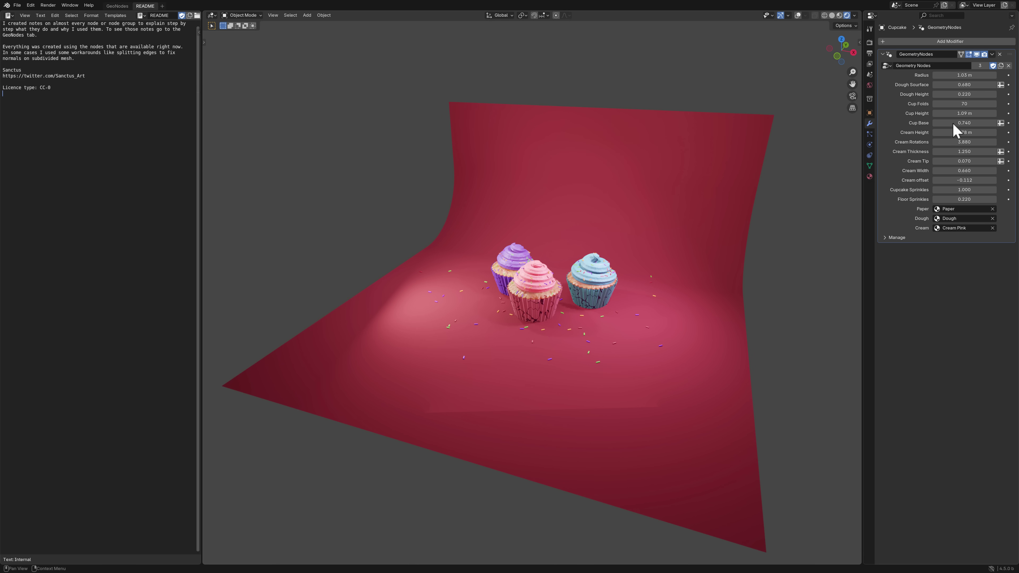
{"action": "mouse_move", "coordinate": [960, 123]}
{"action": "left_mouse_down"}
{"action": "mouse_move", "coordinate": [979, 123]}
{"action": "mouse_move", "coordinate": [916, 123]}
{"action": "mouse_move", "coordinate": [952, 123]}
{"action": "left_mouse_up"}
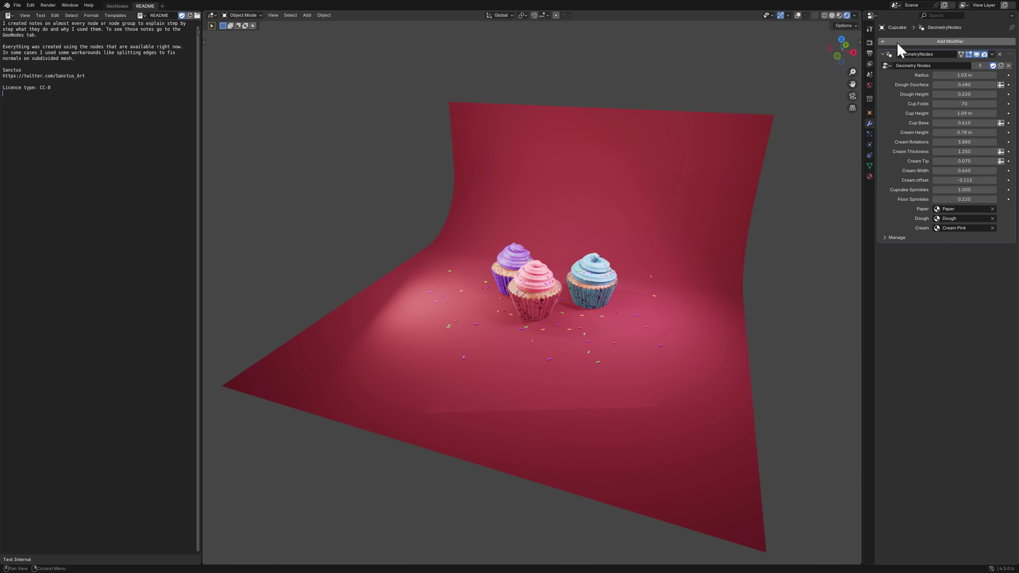
Step: Change the Properties editor into an Outliner and select the pink cupcake in the viewport
{"action": "left_click", "coordinate": [873, 16]}
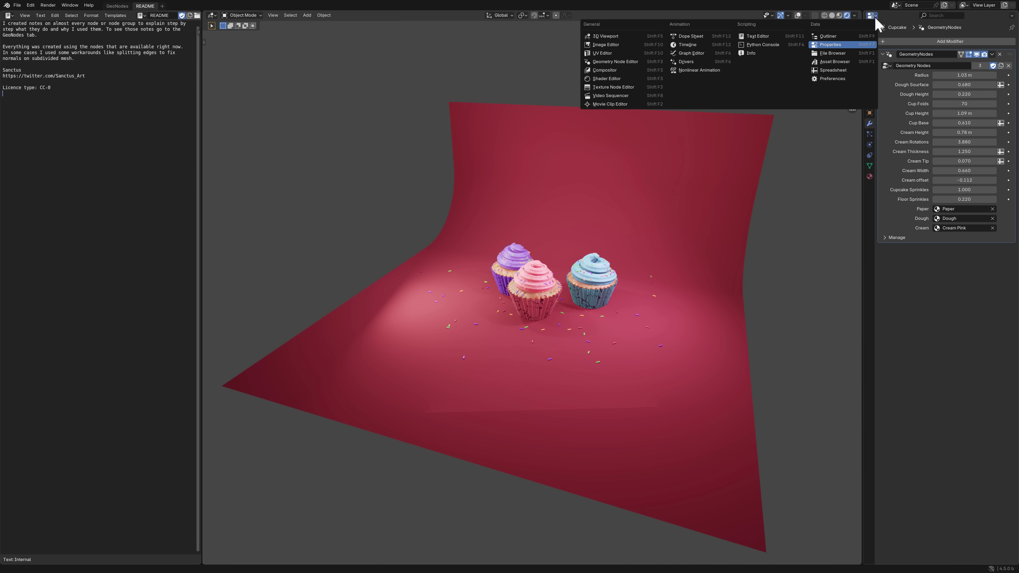
{"action": "left_click", "coordinate": [842, 36]}
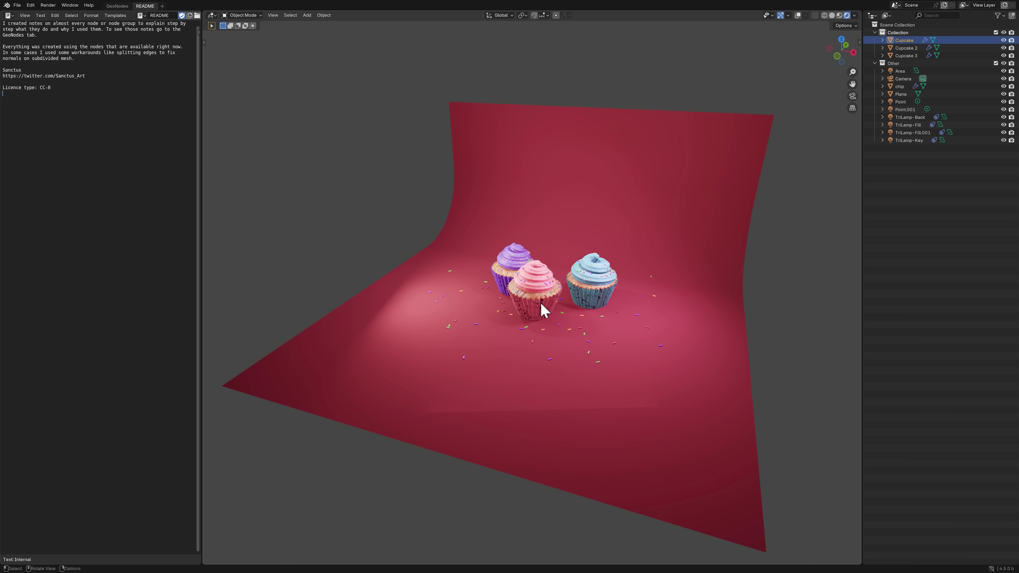
{"action": "left_click", "coordinate": [594, 286]}
{"action": "left_click", "coordinate": [550, 303]}
Step: Apply Visual Geometry to Objects on the pink cupcake and undo it
{"action": "left_click", "coordinate": [324, 16]}
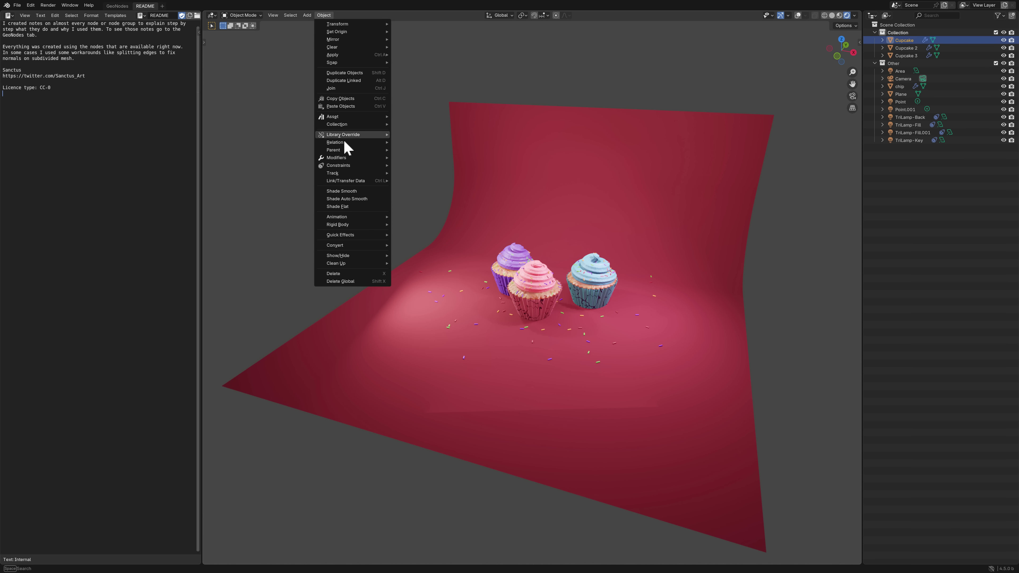
{"action": "mouse_move", "coordinate": [341, 160]}
{"action": "mouse_move", "coordinate": [353, 55]}
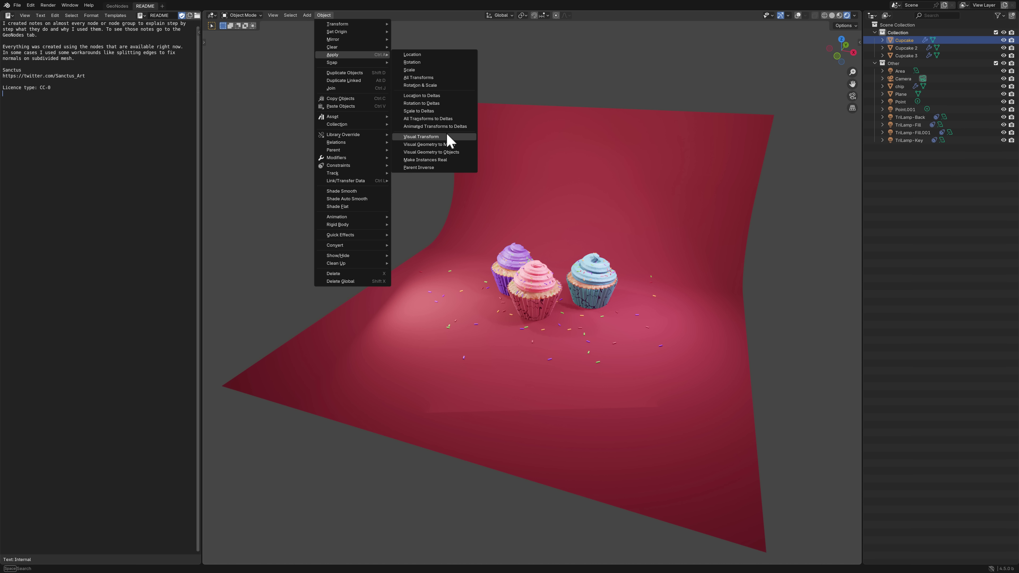
{"action": "left_click", "coordinate": [432, 154]}
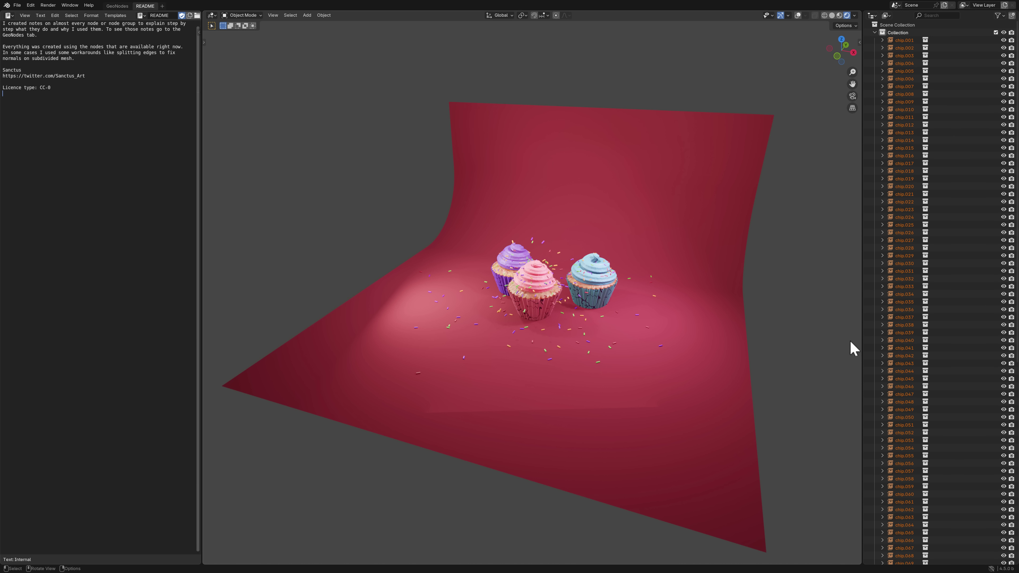
{"action": "key", "text": "ctrl+z"}
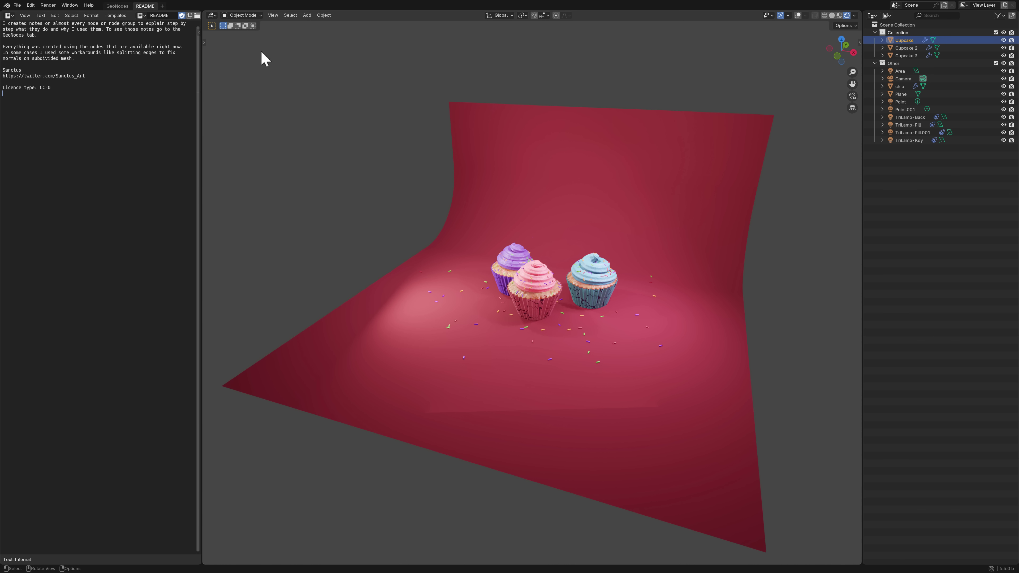
Step: Apply Visual Geometry to Mesh on the pink cupcake
{"action": "left_click", "coordinate": [323, 15]}
{"action": "mouse_move", "coordinate": [343, 182]}
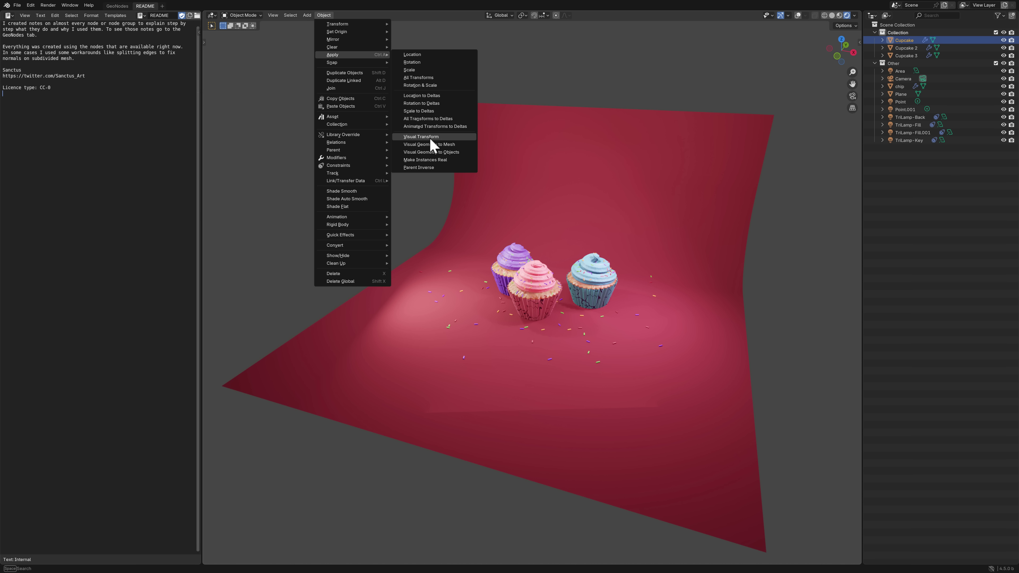
{"action": "left_click", "coordinate": [438, 145]}
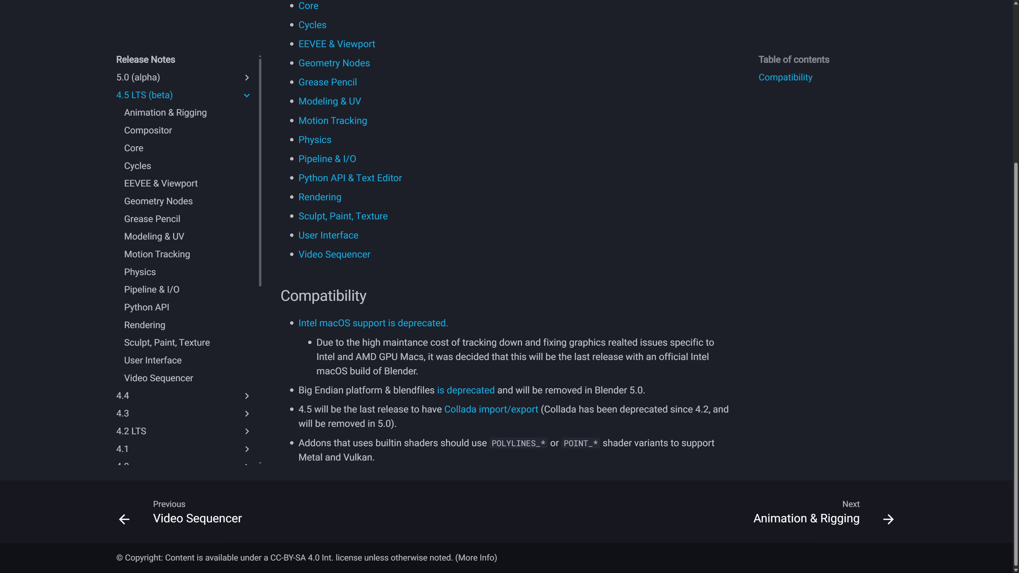
Step: Switch to the Blender 4.5 LTS release notes in the browser and review the newly added nodes on the Compositor page
{"action": "scroll", "coordinate": [493, 191], "scroll_direction": "up", "scroll_amount": 5}
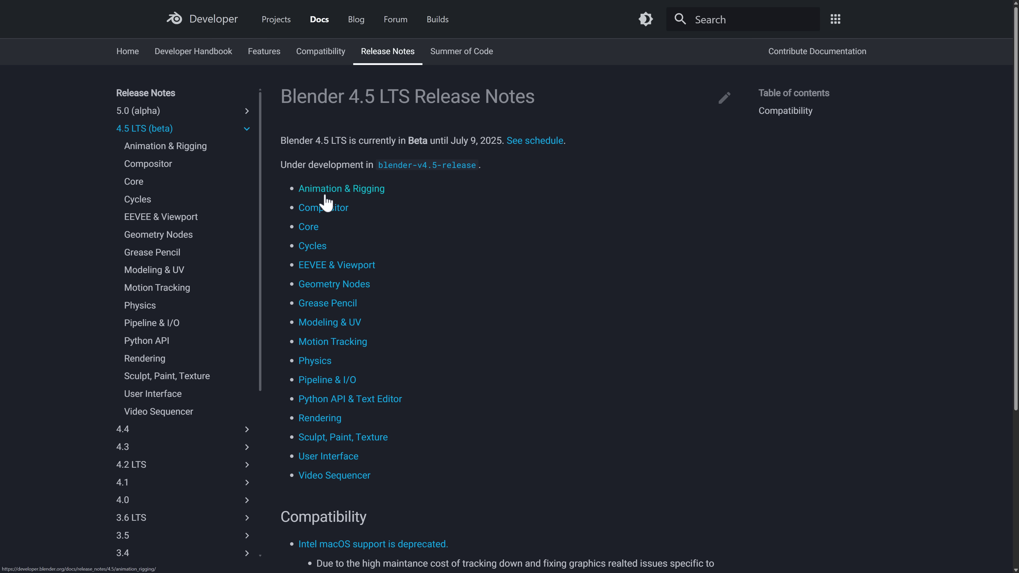
{"action": "left_click", "coordinate": [323, 215]}
{"action": "scroll", "coordinate": [609, 364], "scroll_direction": "down", "scroll_amount": 4}
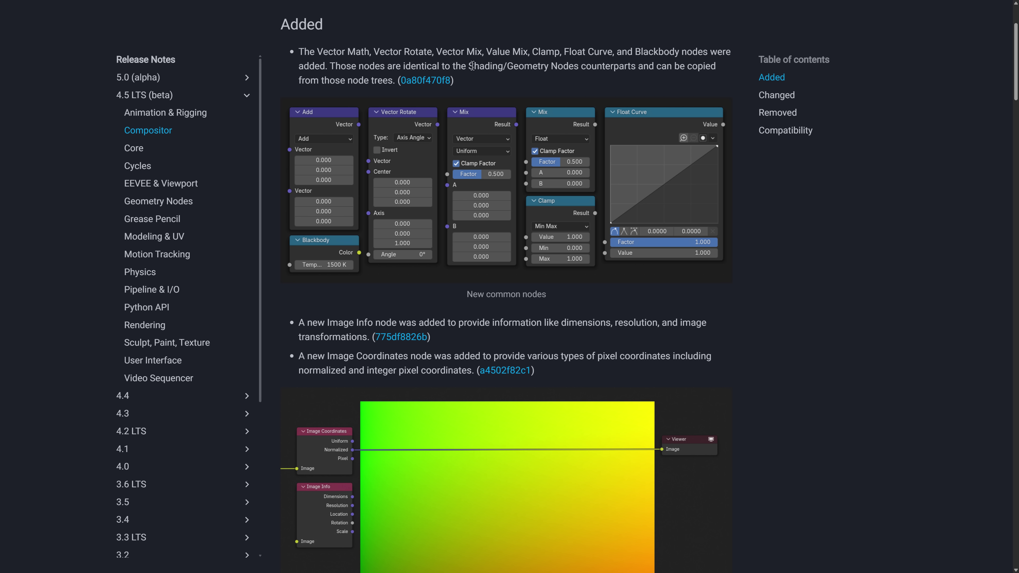
{"action": "left_click_drag", "start_coordinate": [470, 66], "coordinate": [578, 65]}
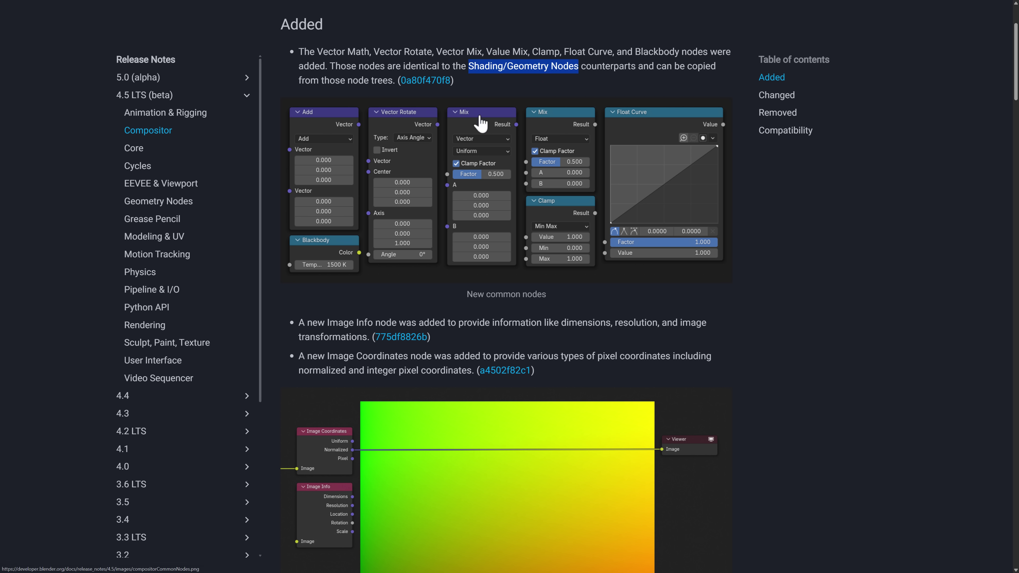
{"action": "scroll", "coordinate": [663, 222], "scroll_direction": "down", "scroll_amount": 5}
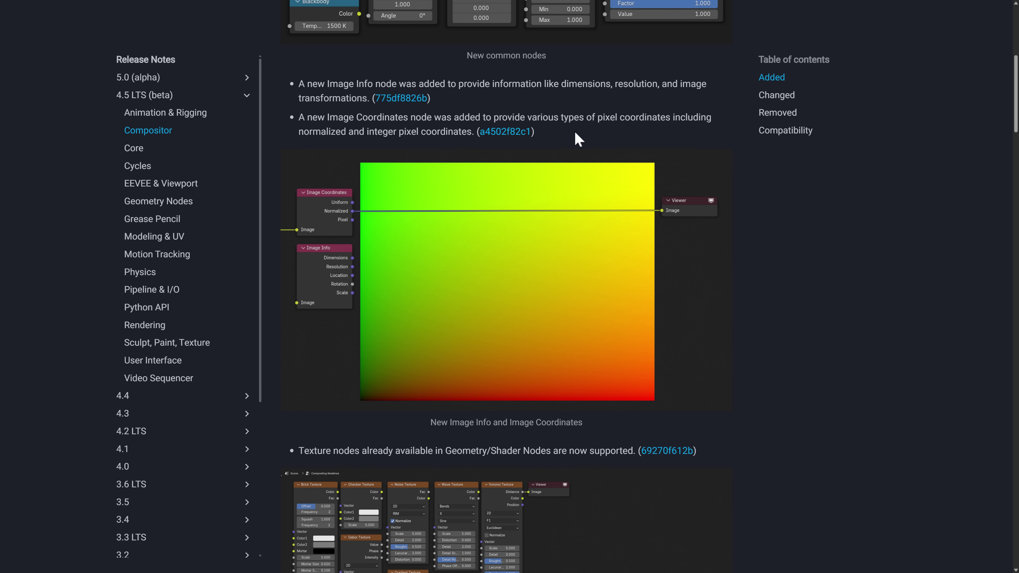
{"action": "scroll", "coordinate": [521, 286], "scroll_direction": "down", "scroll_amount": 4}
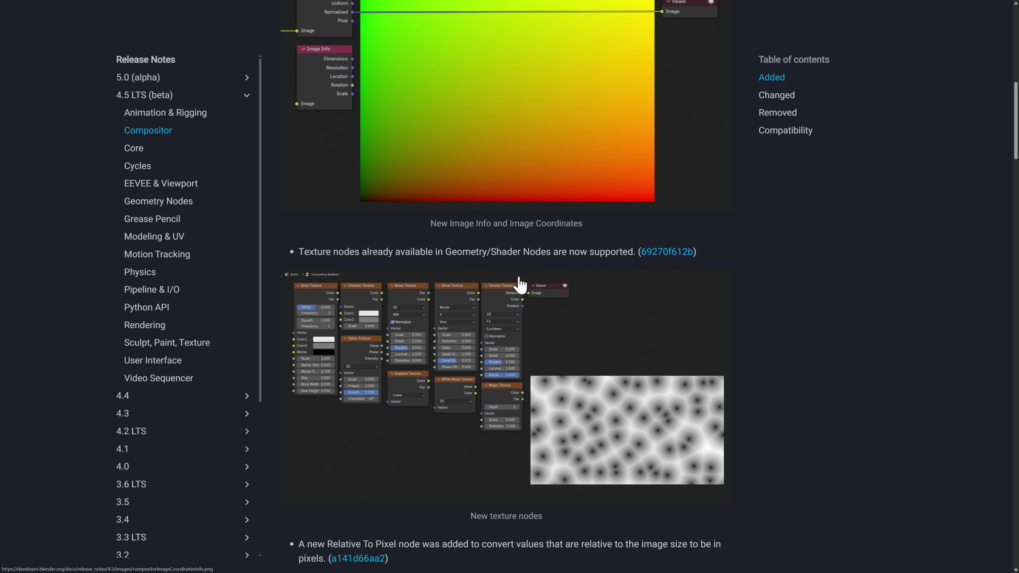
{"action": "scroll", "coordinate": [521, 286], "scroll_direction": "down", "scroll_amount": 3}
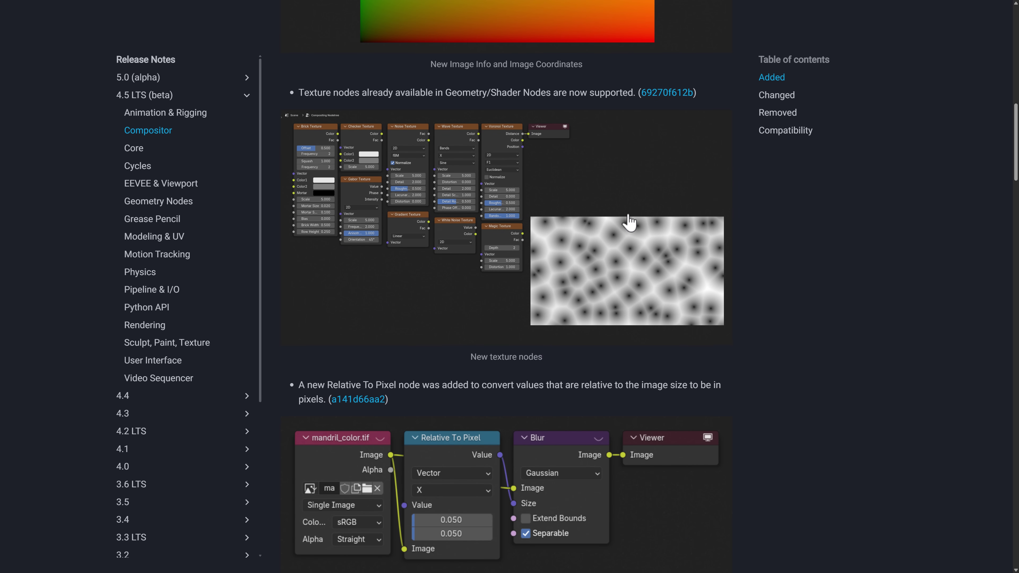
{"action": "scroll", "coordinate": [636, 213], "scroll_direction": "down", "scroll_amount": 1}
{"action": "scroll", "coordinate": [636, 213], "scroll_direction": "down", "scroll_amount": 5}
{"action": "scroll", "coordinate": [628, 190], "scroll_direction": "down", "scroll_amount": 1}
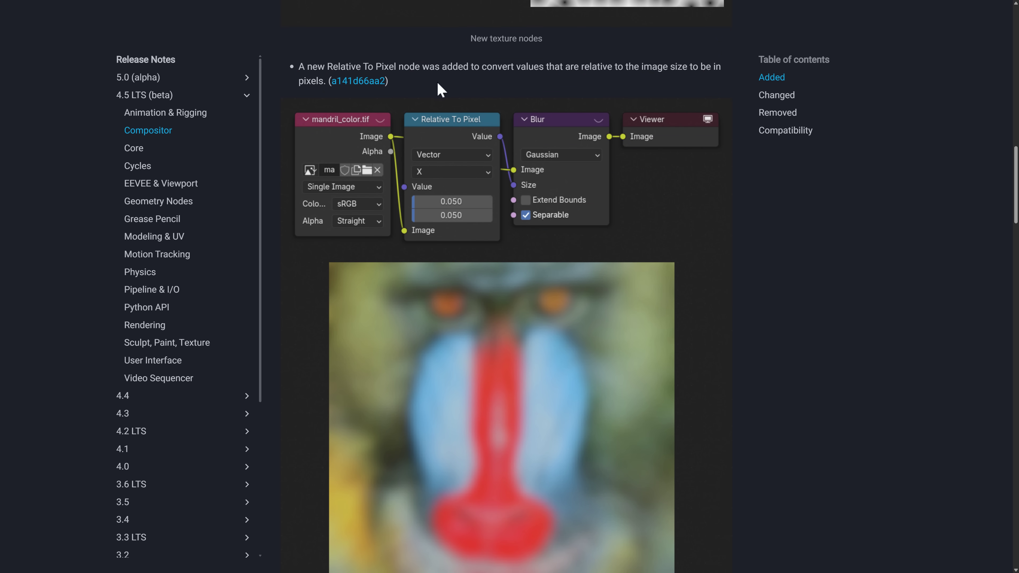
Step: Return to the 4.5 LTS overview, open the Pipeline & I/O page and review its USD and glTF changes
{"action": "key", "text": "alt+Left"}
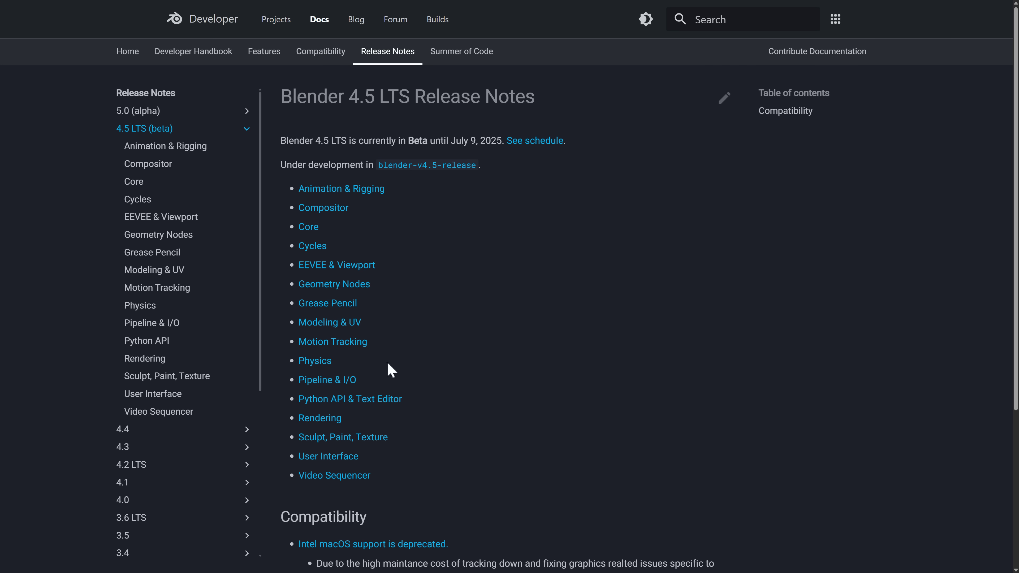
{"action": "left_click", "coordinate": [327, 380]}
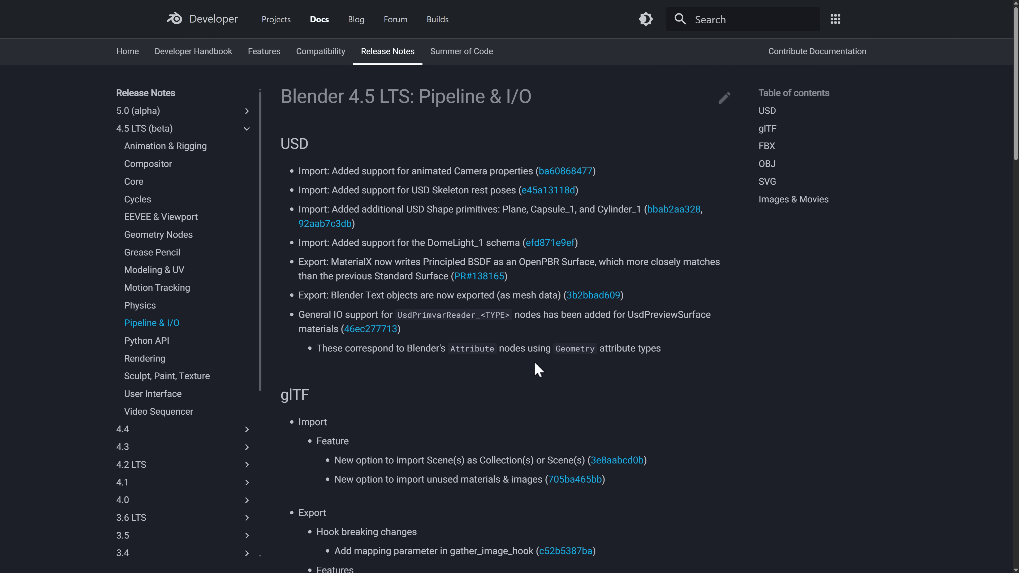
{"action": "scroll", "coordinate": [557, 356], "scroll_direction": "down", "scroll_amount": 1}
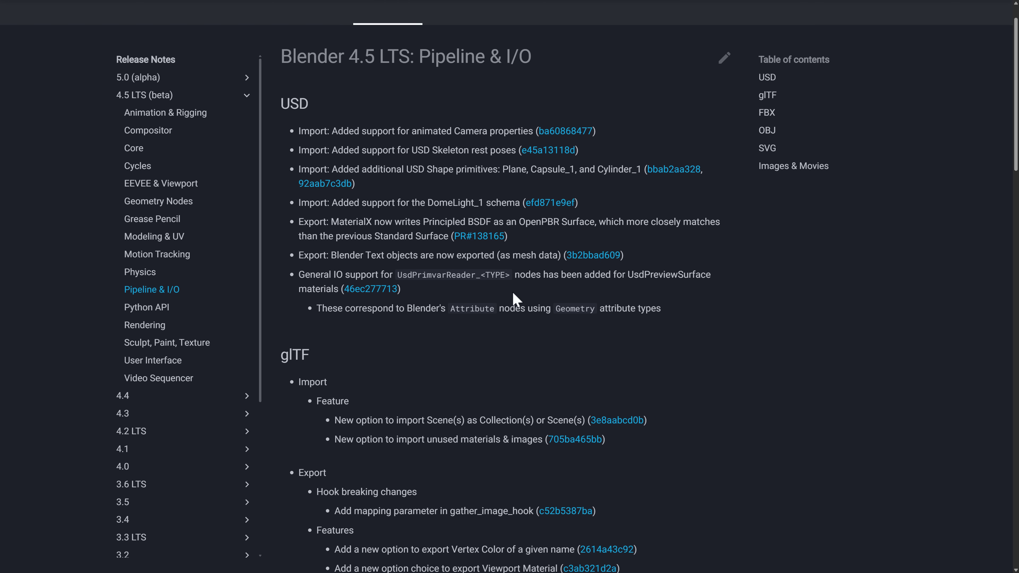
{"action": "scroll", "coordinate": [401, 301], "scroll_direction": "down", "scroll_amount": 3}
{"action": "scroll", "coordinate": [305, 241], "scroll_direction": "up", "scroll_amount": 3}
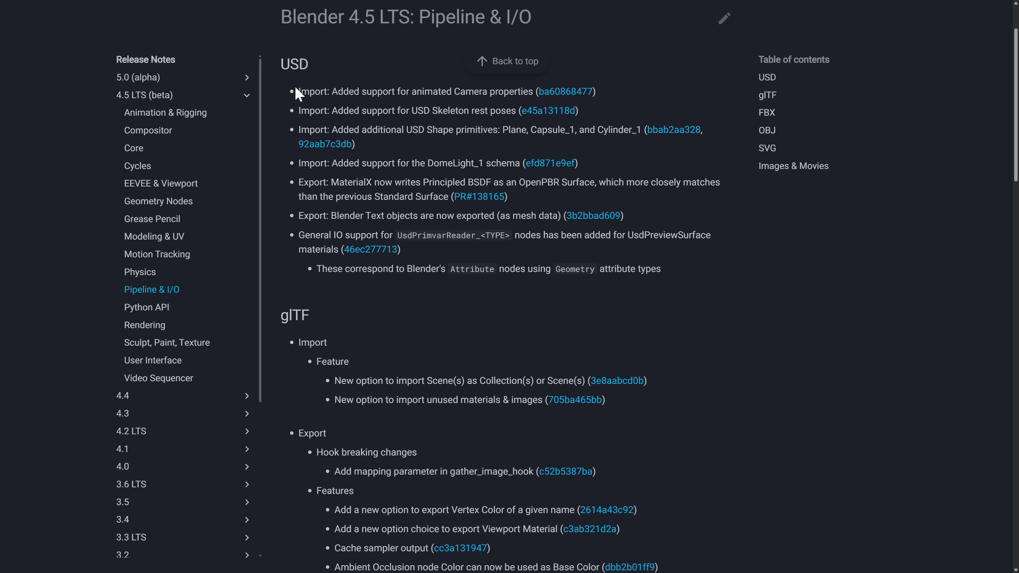
Step: Examine the remaining glTF, FBX, OBJ, SVG and Images & Movies changes on the Pipeline & I/O page
{"action": "scroll", "coordinate": [408, 266], "scroll_direction": "down", "scroll_amount": 10}
{"action": "scroll", "coordinate": [408, 267], "scroll_direction": "down", "scroll_amount": 15}
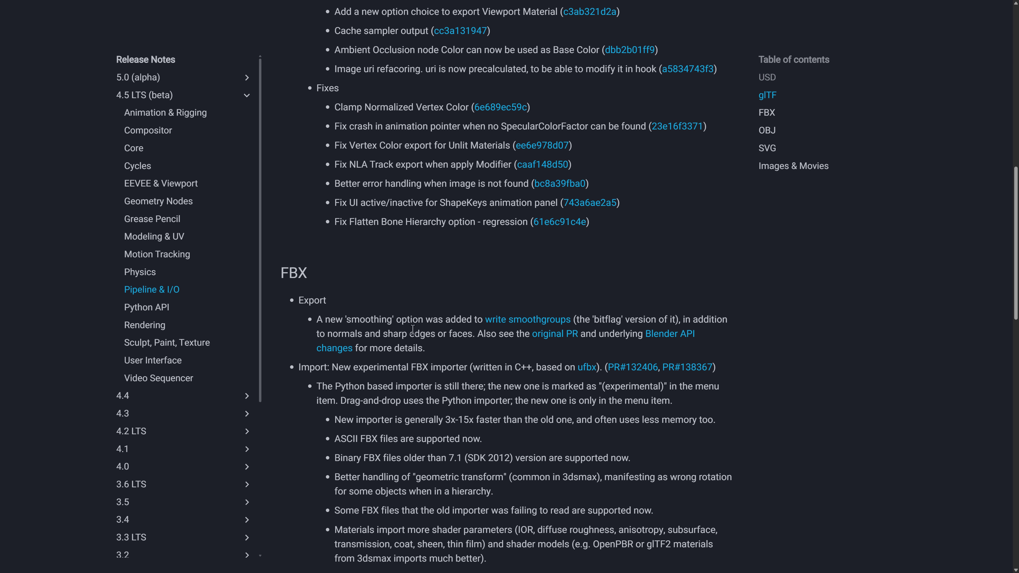
{"action": "scroll", "coordinate": [422, 333], "scroll_direction": "down", "scroll_amount": 9}
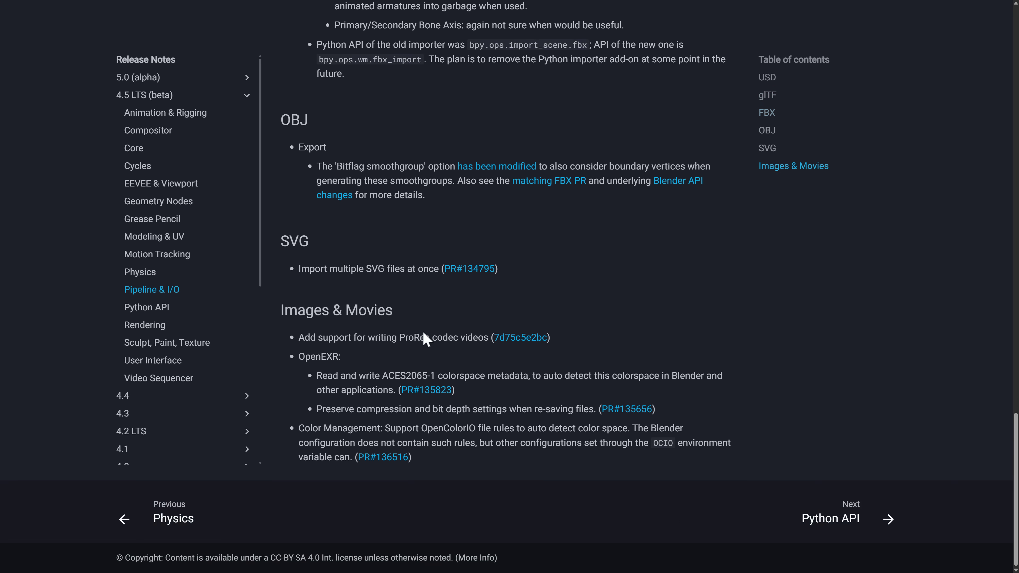
{"action": "scroll", "coordinate": [428, 332], "scroll_direction": "up", "scroll_amount": 6}
{"action": "scroll", "coordinate": [441, 270], "scroll_direction": "up", "scroll_amount": 10}
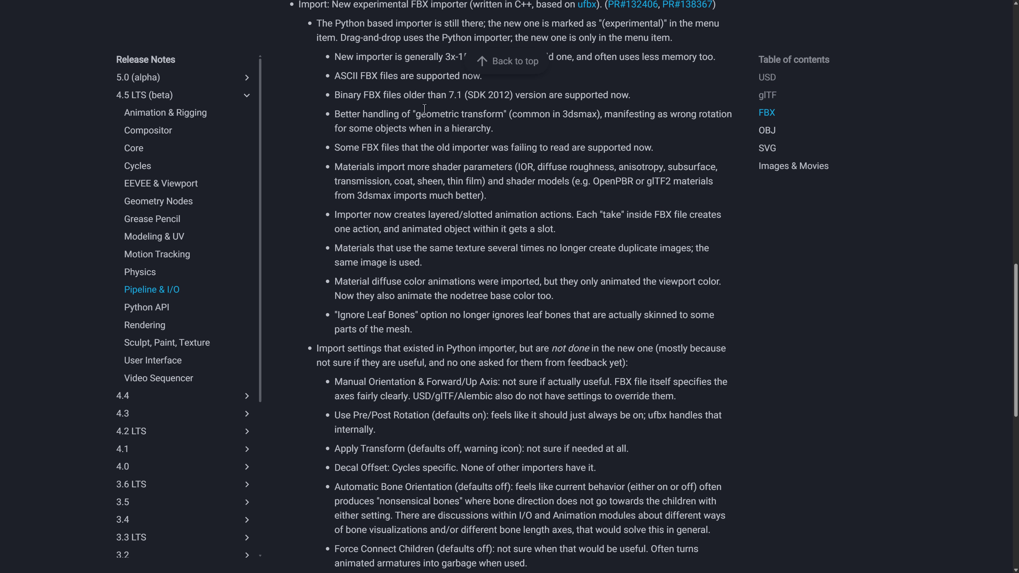
{"action": "scroll", "coordinate": [463, 196], "scroll_direction": "down", "scroll_amount": 10}
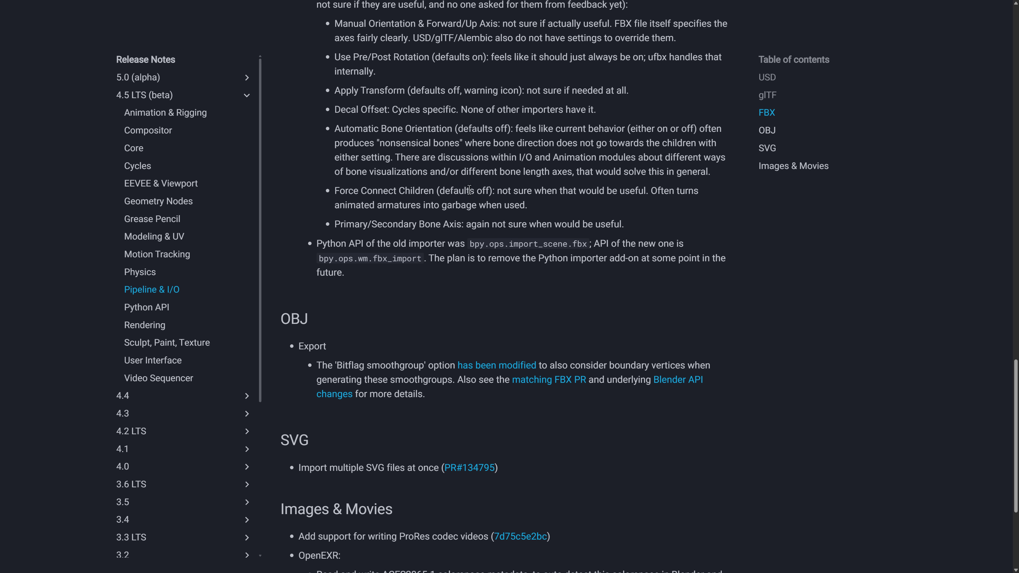
{"action": "scroll", "coordinate": [469, 190], "scroll_direction": "down", "scroll_amount": 5}
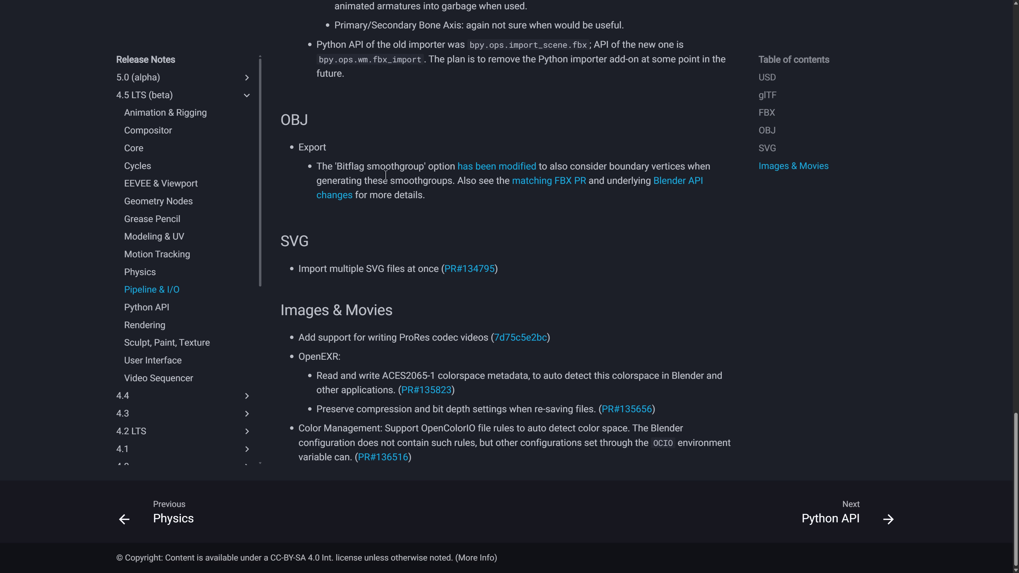
{"action": "scroll", "coordinate": [596, 286], "scroll_direction": "up", "scroll_amount": 20}
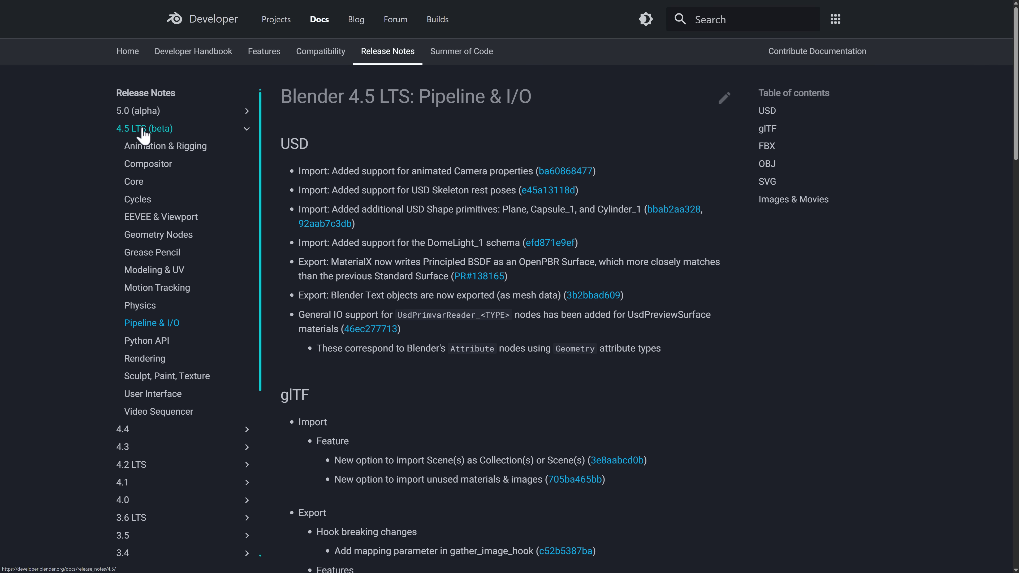
Step: Open the EEVEE & Viewport page from the 4.5 LTS overview, examine its Vulkan and Shadow Terminator sections, and return to the overview
{"action": "left_click", "coordinate": [142, 129]}
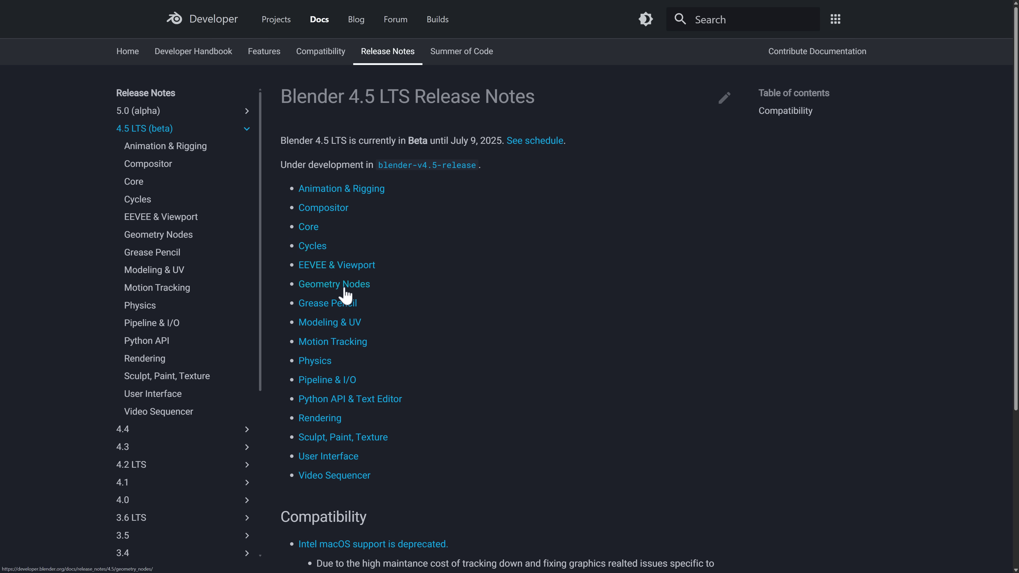
{"action": "left_click", "coordinate": [339, 272]}
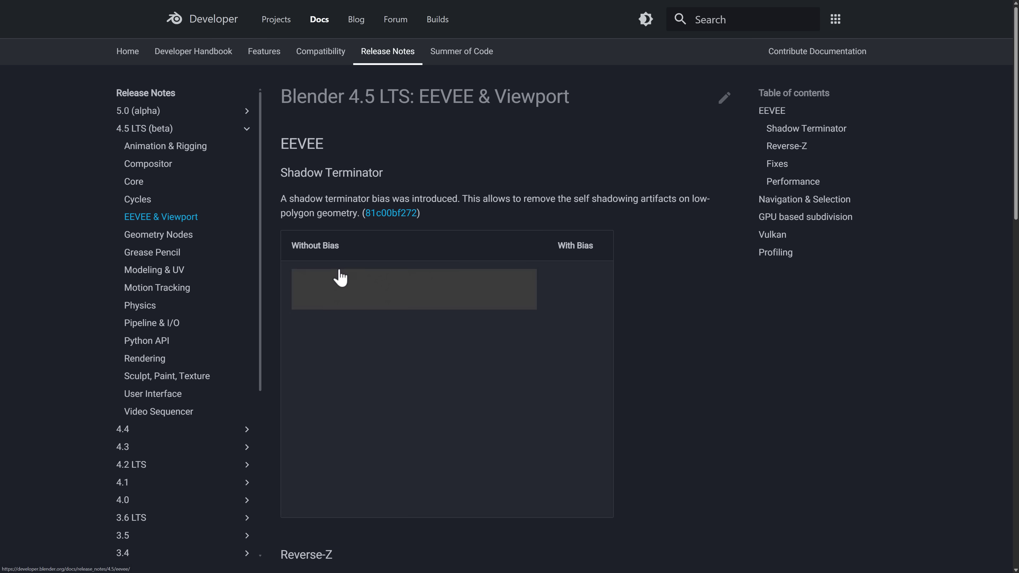
{"action": "scroll", "coordinate": [488, 273], "scroll_direction": "down", "scroll_amount": 7}
{"action": "scroll", "coordinate": [492, 272], "scroll_direction": "down", "scroll_amount": 10}
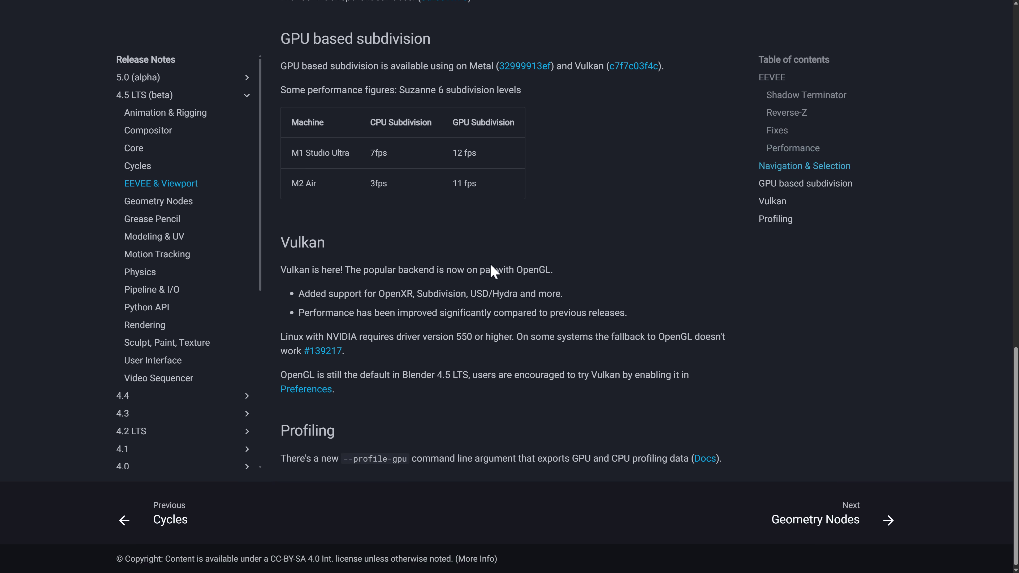
{"action": "left_click_drag", "start_coordinate": [278, 253], "coordinate": [717, 373]}
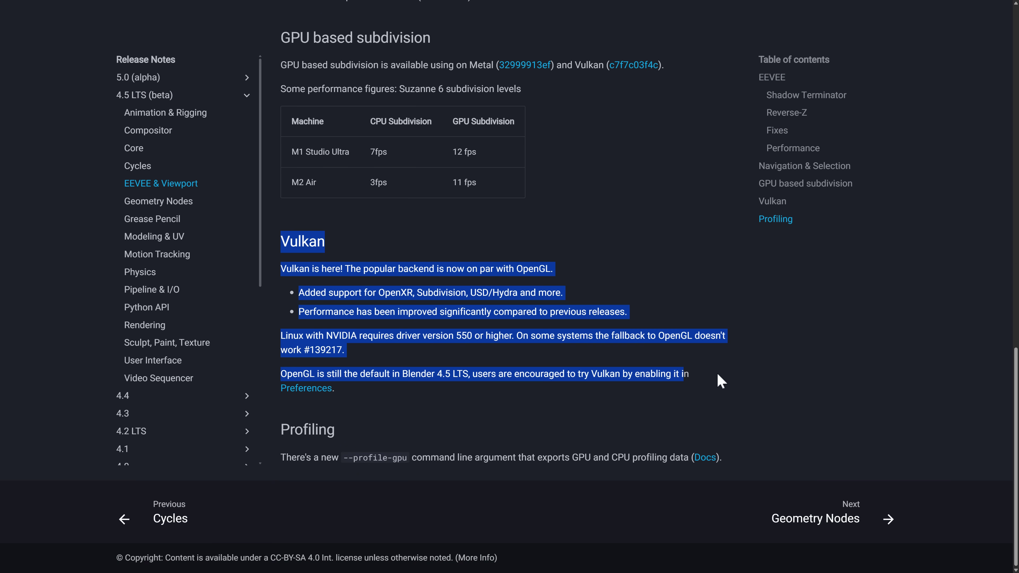
{"action": "left_click", "coordinate": [716, 372]}
{"action": "scroll", "coordinate": [593, 353], "scroll_direction": "up", "scroll_amount": 17}
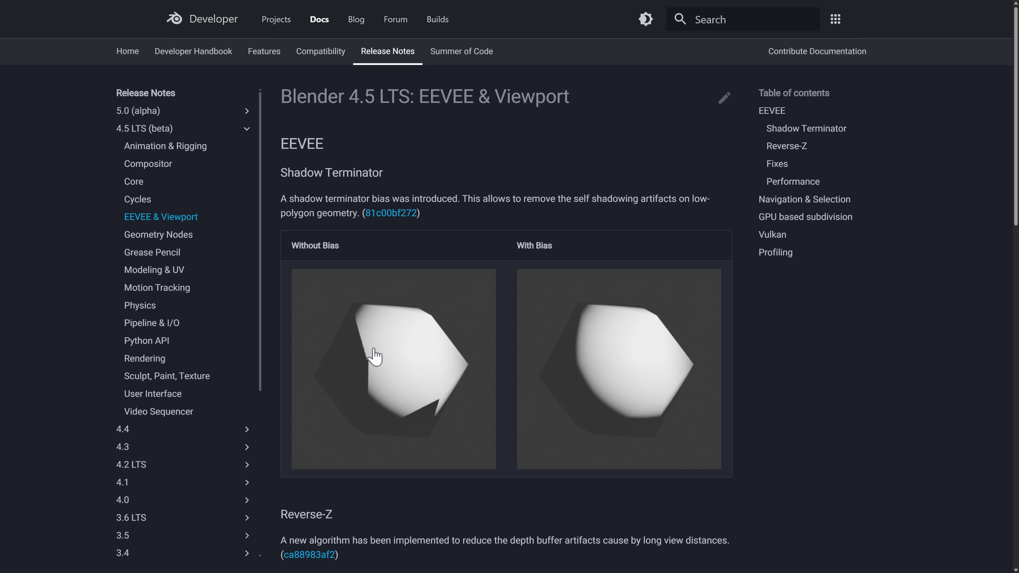
{"action": "key", "text": "alt+Left"}
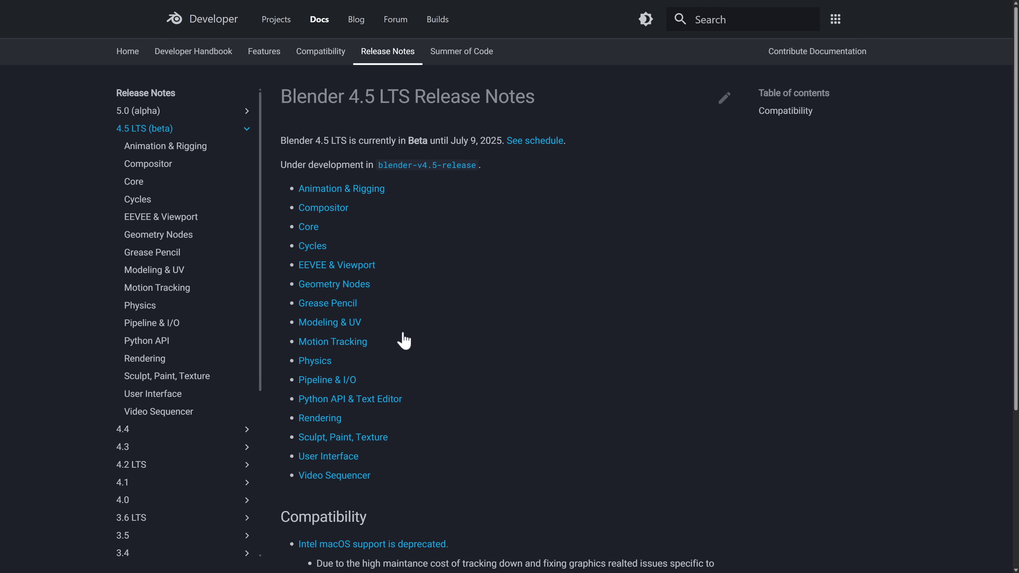